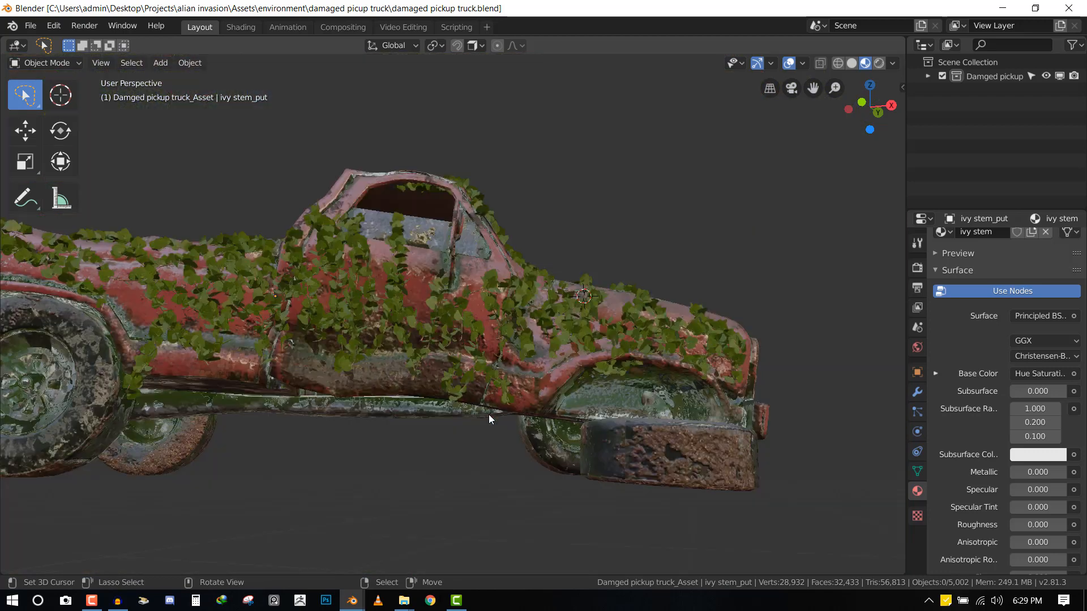
Examine the ivy on the truck and its hair particles, re-entering the particle number as 5000.
middle_drag(494, 397, 507, 413)
scroll(507, 413, up, 3)
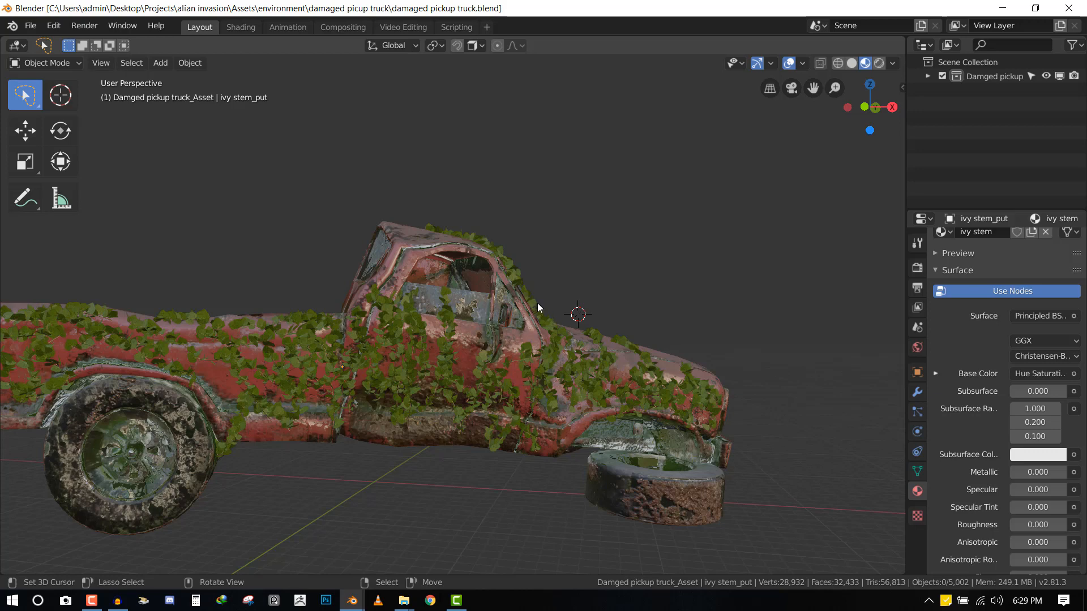
scroll(538, 306, up, 3)
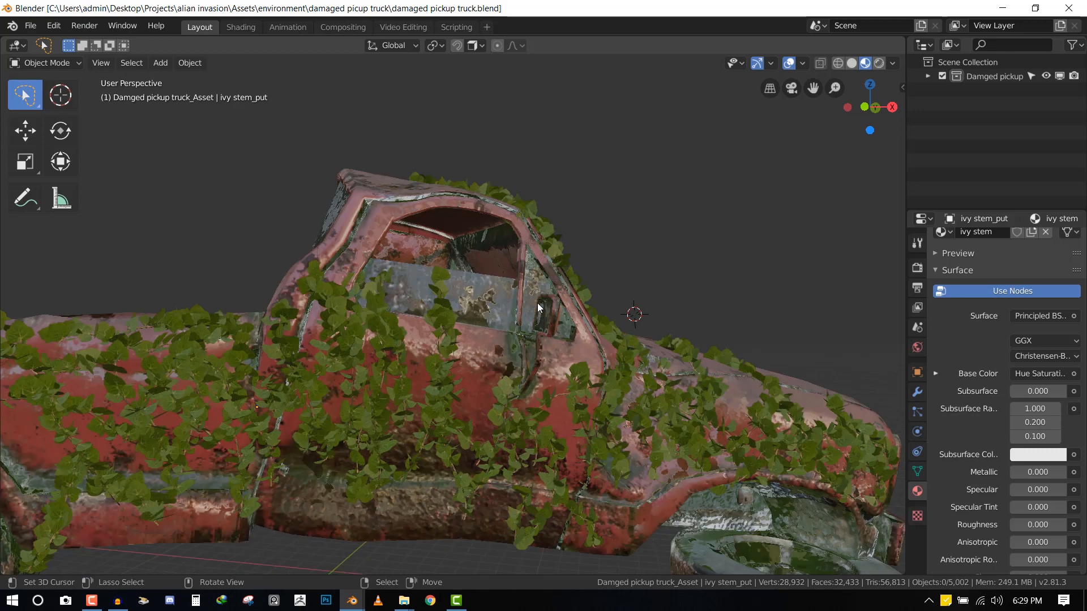
click(561, 236)
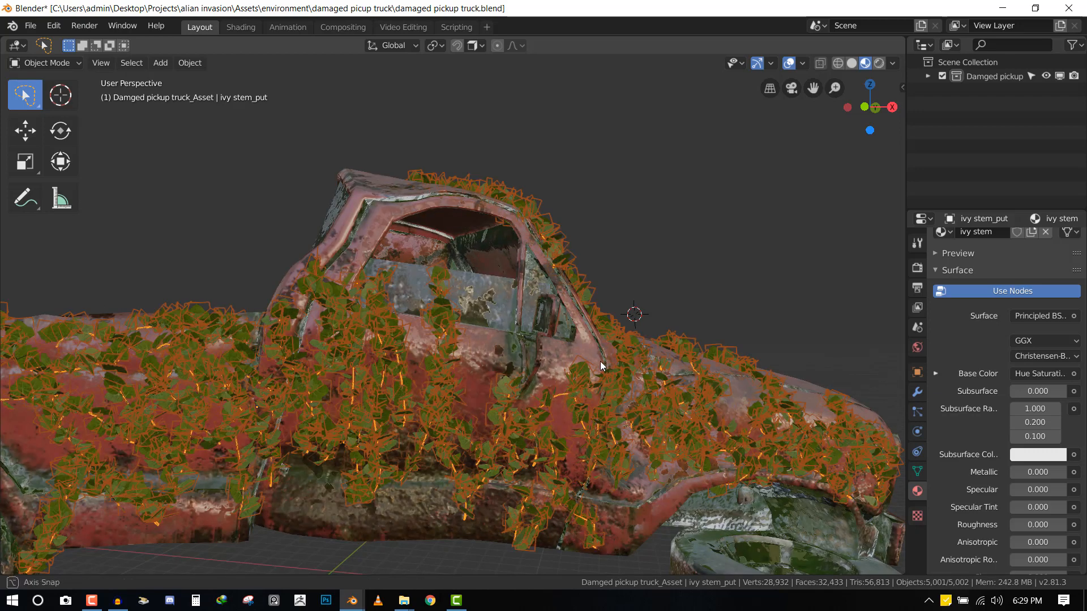
middle_drag(600, 361, 612, 368)
click(917, 412)
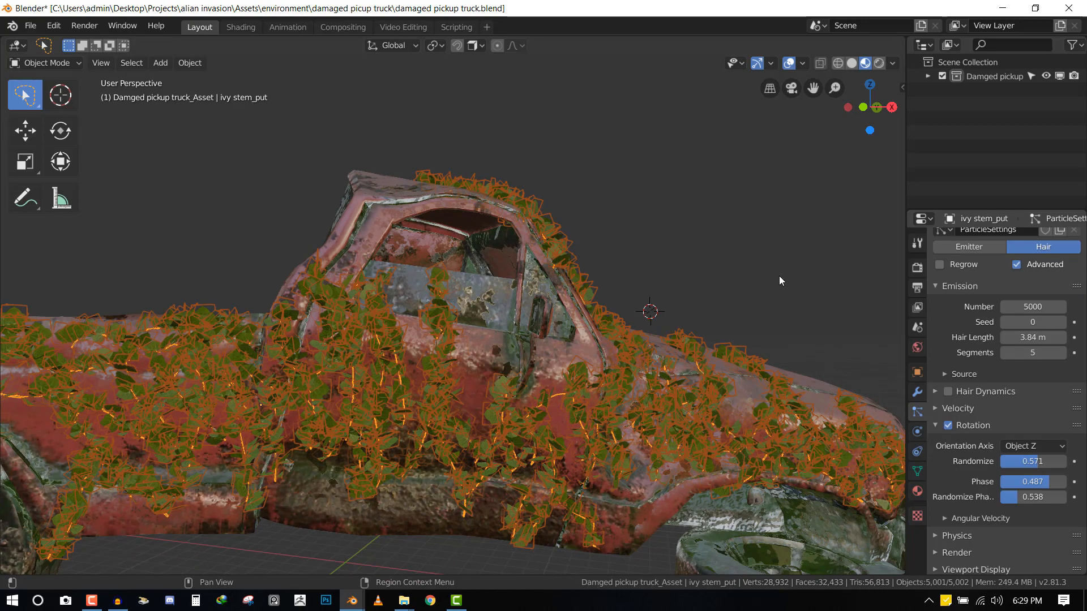
click(1028, 306)
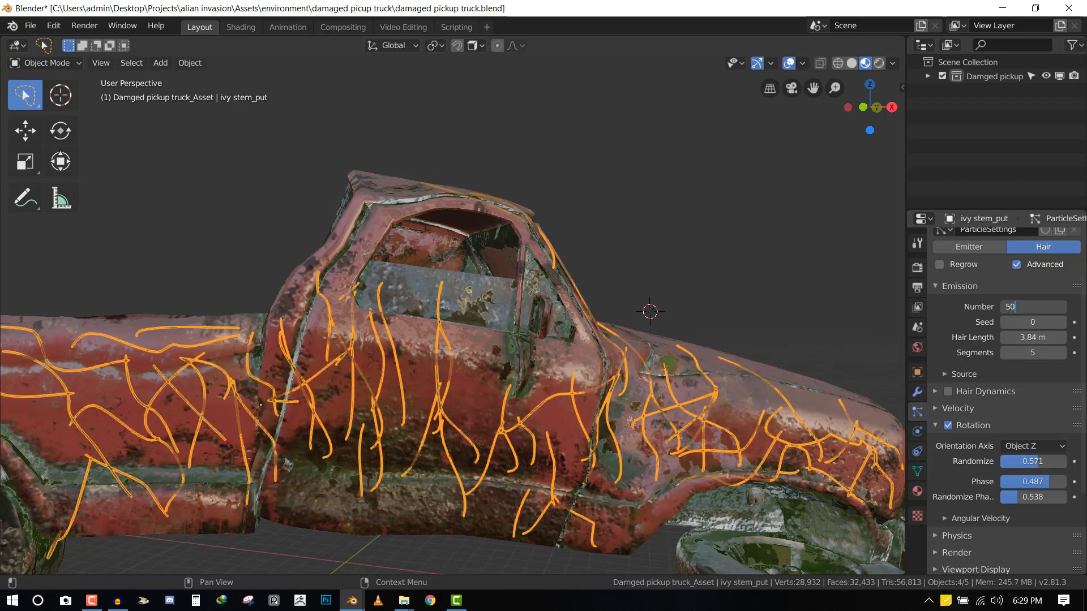
key(Return)
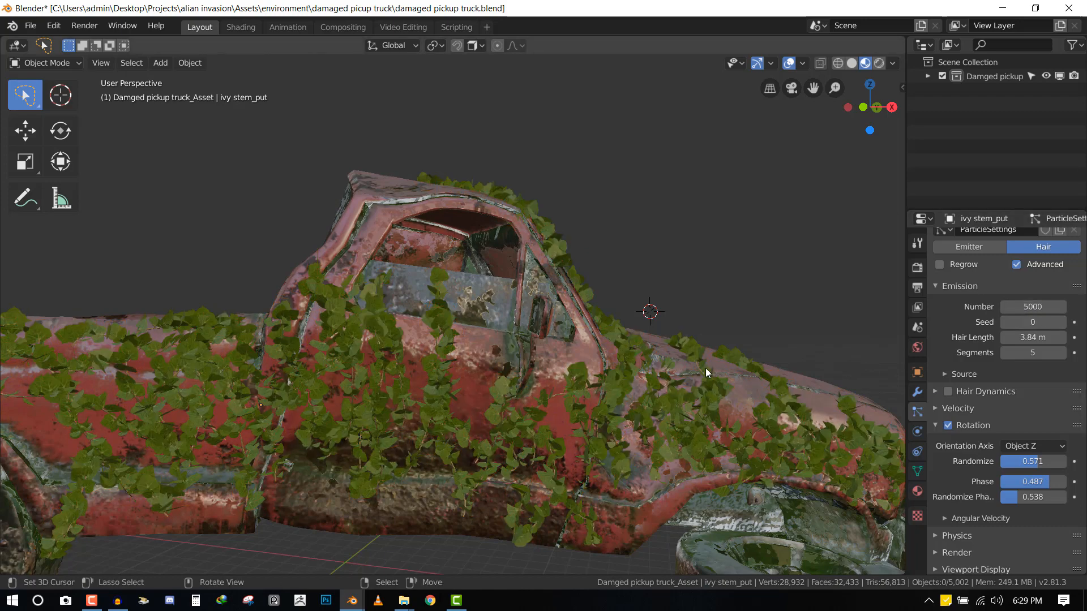
Switch the truck view to solid shading and start a new file without saving the changes.
mouse_move(648, 367)
middle_down()
mouse_move(629, 397)
mouse_move(678, 354)
middle_up()
key(z)
click(735, 397)
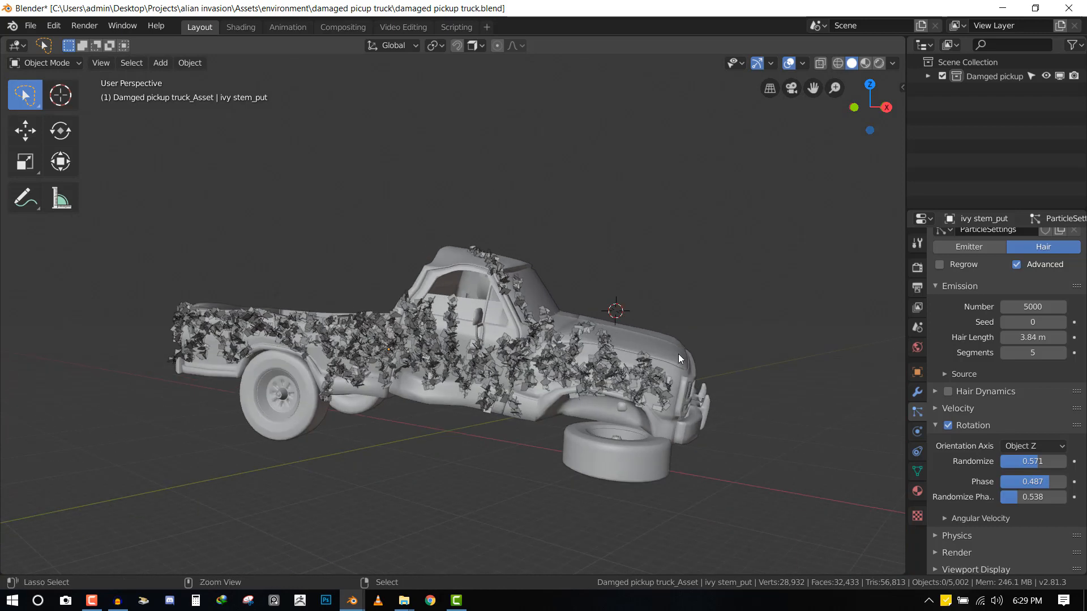
key(ctrl+n)
click(724, 348)
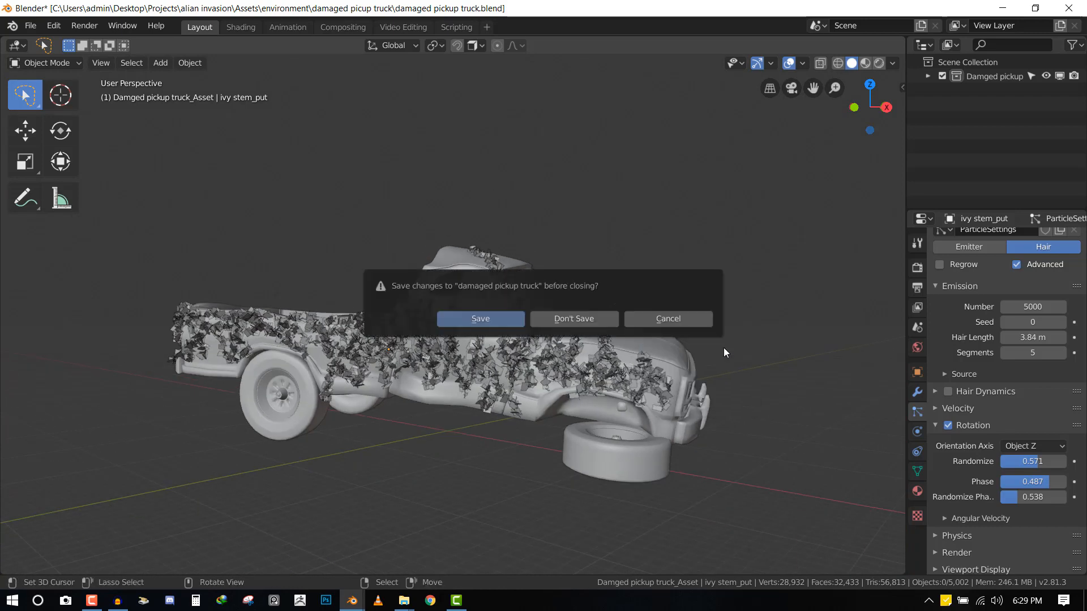
click(570, 318)
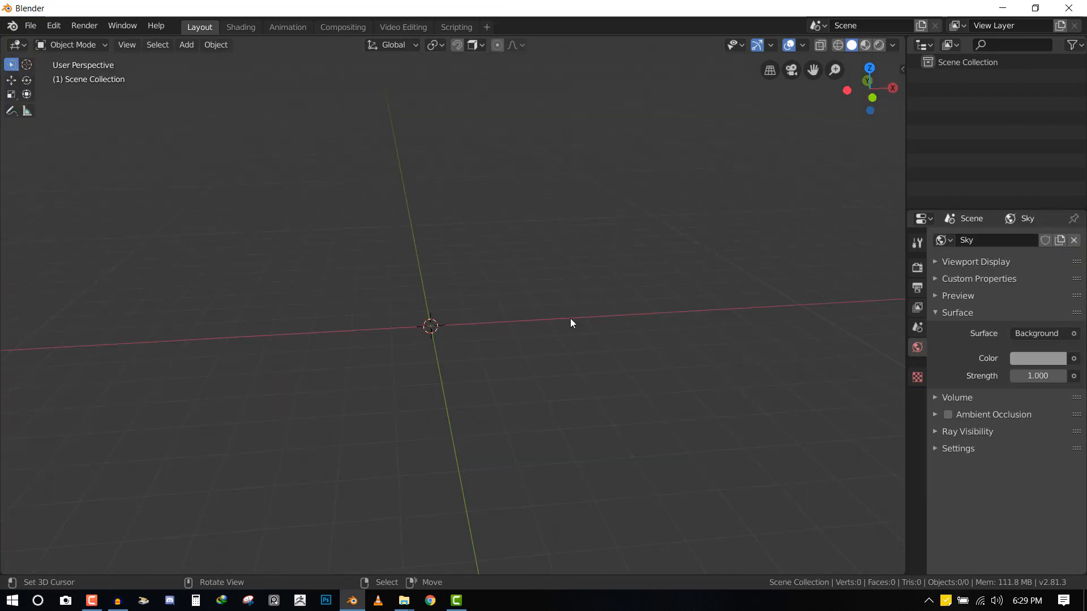
Add a Monkey mesh at the world origin and view it from the front.
middle_drag(478, 330, 534, 185)
key(shift+a)
mouse_move(541, 174)
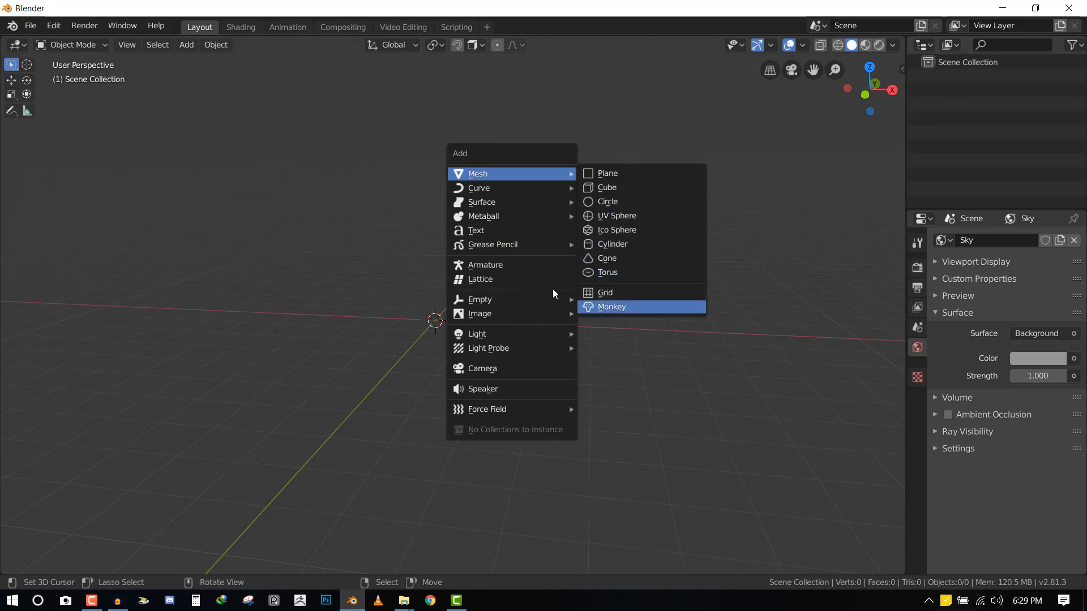
click(611, 307)
key(KP_1)
scroll(470, 274, up, 3)
Move the monkey head up along Z until its chin rests on the ground plane.
key(shift+space)
key(g)
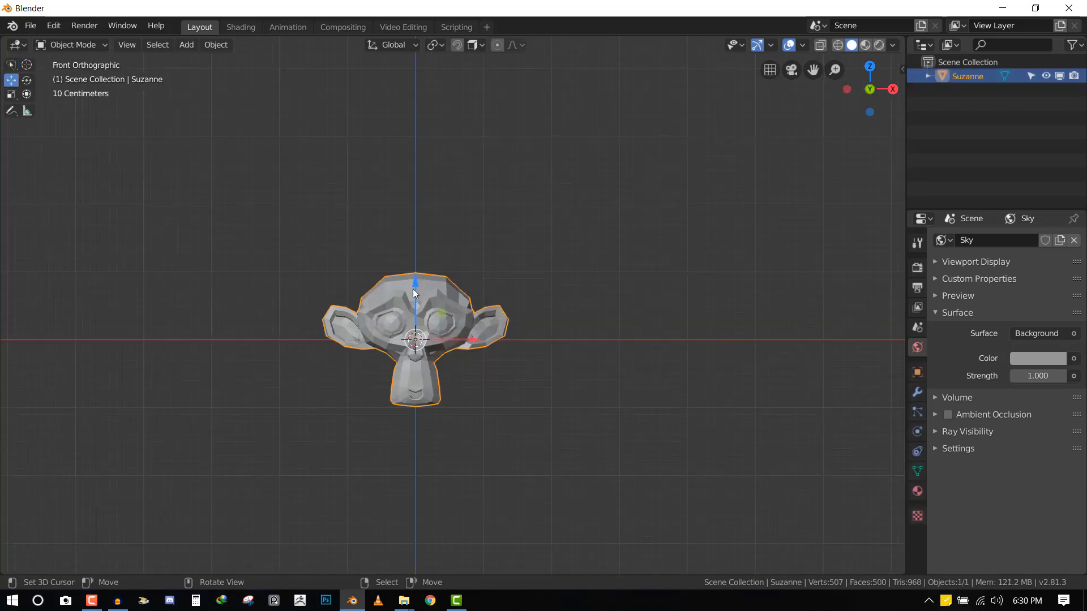
drag(413, 289, 417, 228)
click(417, 228)
middle_drag(417, 229, 434, 230)
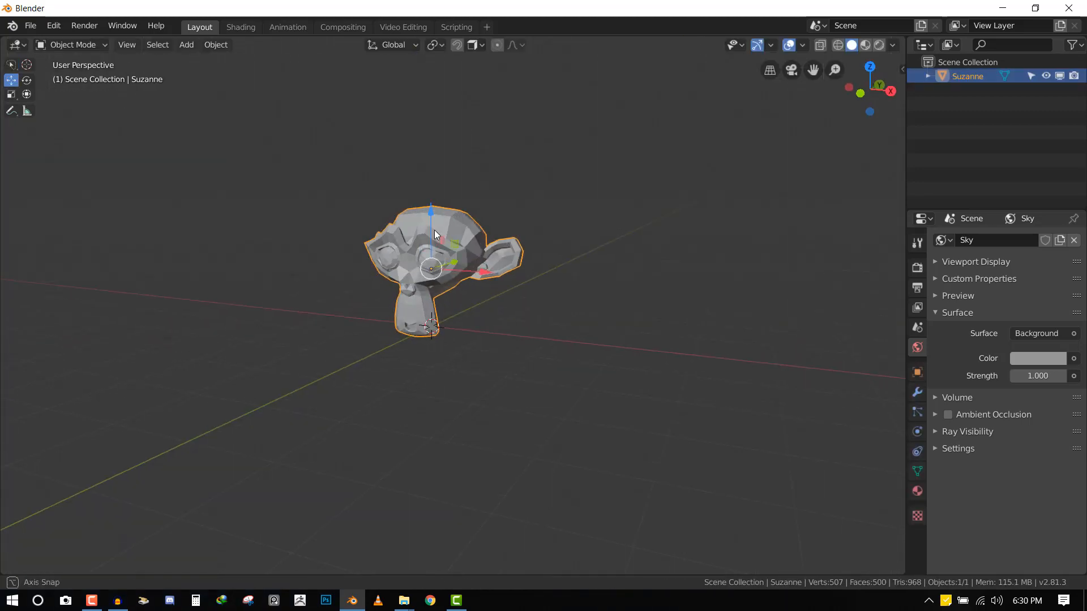
Shade the monkey head smooth and add a Subdivision Surface modifier to it.
right_click(559, 113)
click(531, 80)
key(q)
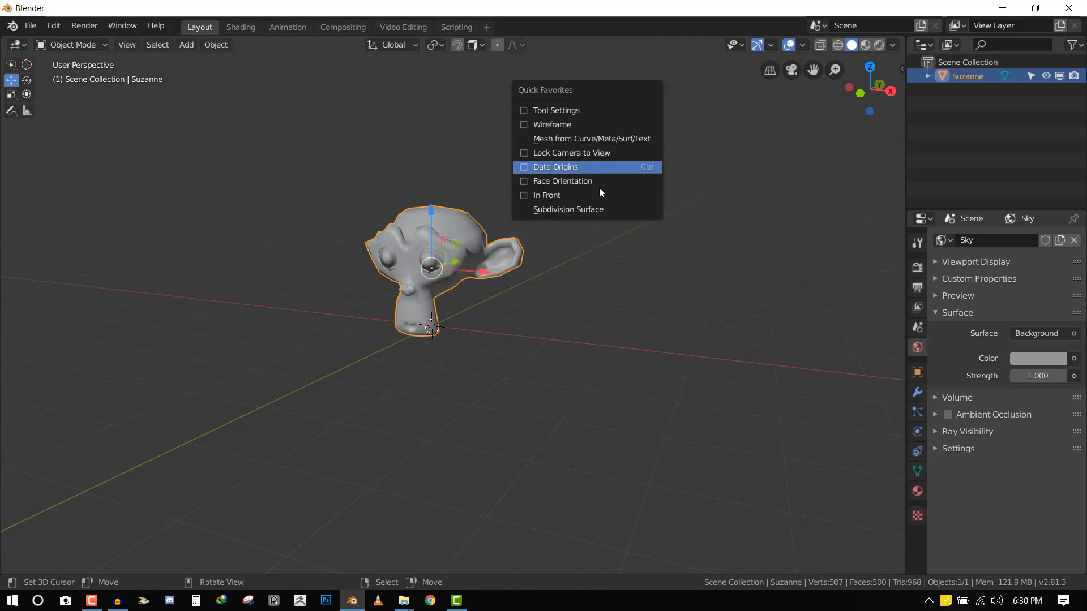
click(593, 217)
middle_drag(442, 274, 500, 255)
scroll(468, 308, up, 3)
key(alt+a)
scroll(409, 243, up, 3)
click(470, 235)
Add a Bezier curve beside the monkey head, working from the front view.
key(KP_1)
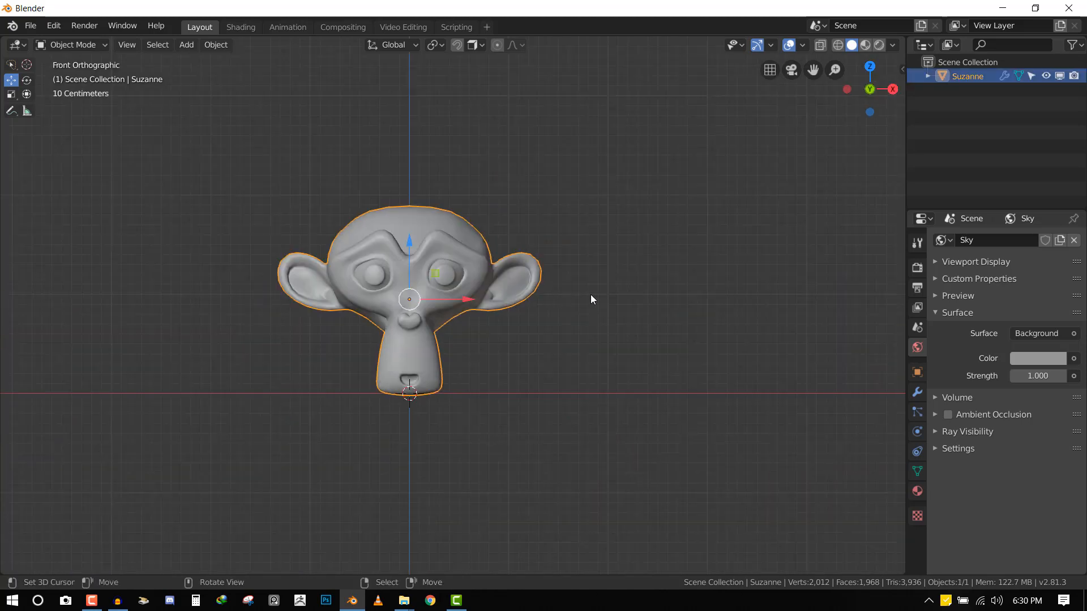
key(shift+a)
mouse_move(691, 160)
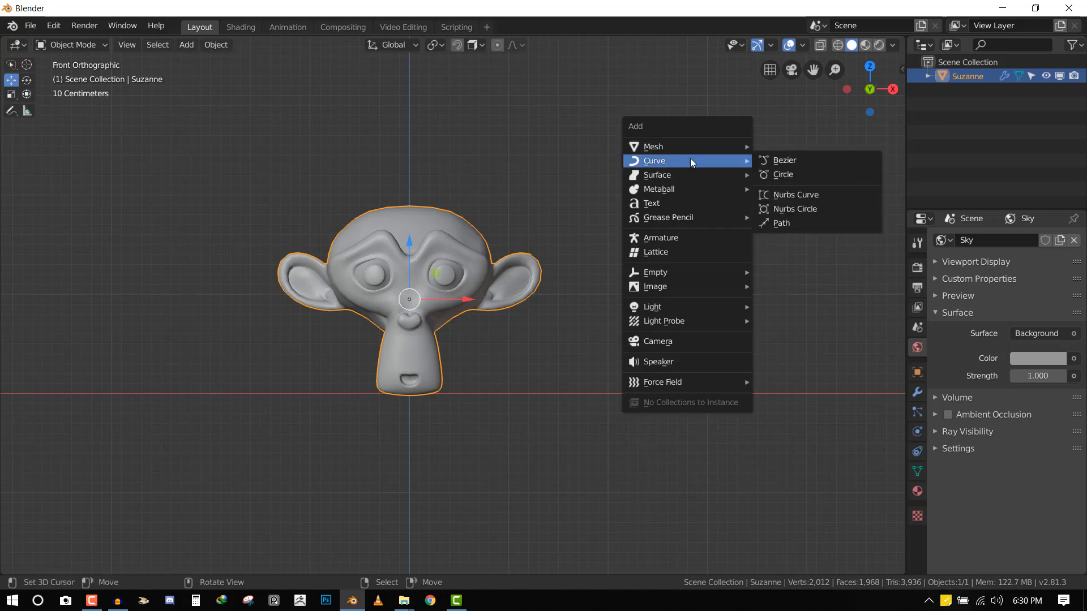
click(775, 162)
mouse_move(595, 247)
middle_down()
mouse_move(507, 285)
mouse_move(679, 296)
mouse_move(570, 262)
mouse_move(592, 235)
middle_up()
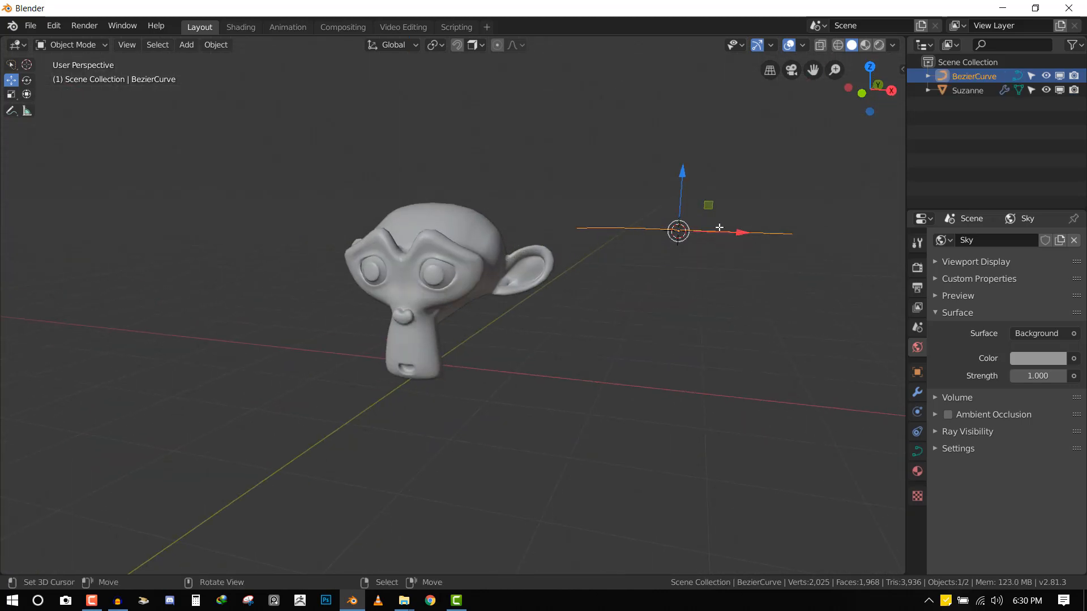
Enter Edit Mode on the Bezier curve and delete all its default vertices.
key(Tab)
middle_drag(682, 236, 606, 215)
key(x)
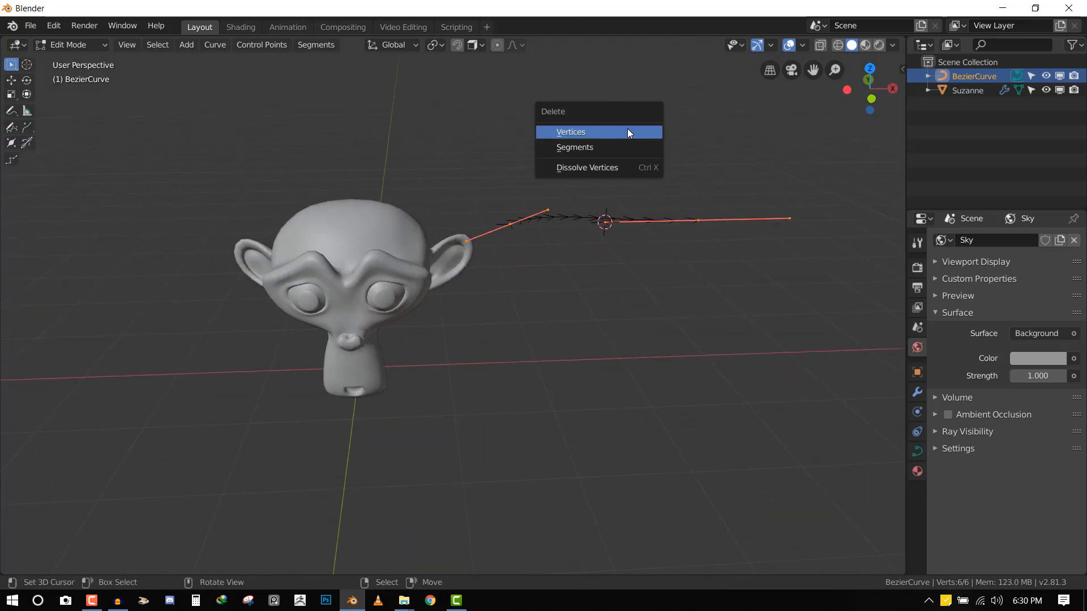
click(628, 131)
middle_drag(524, 294, 240, 198)
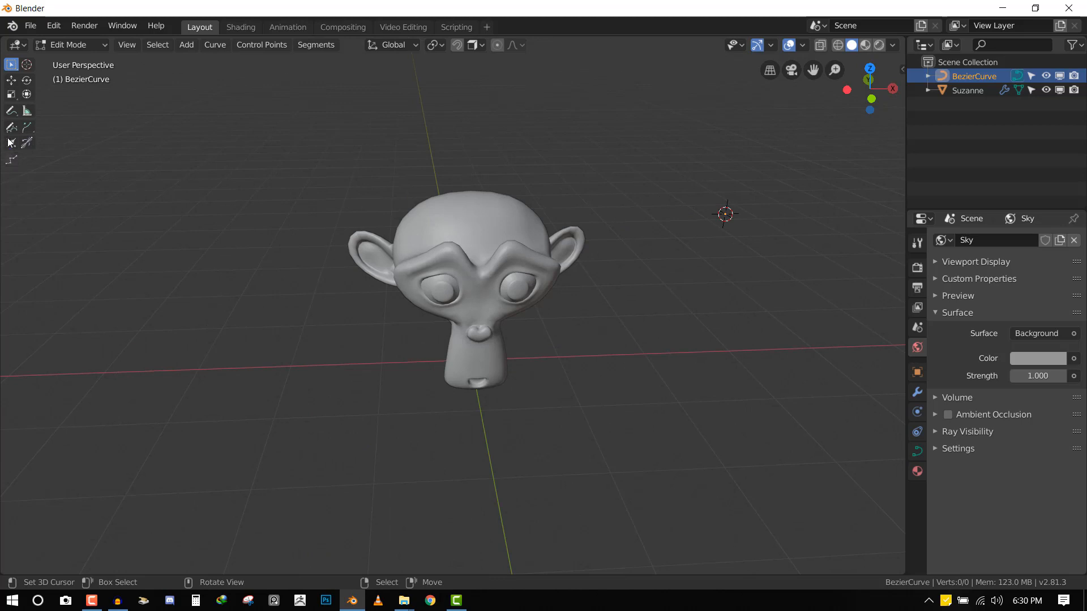
Enlarge the tool display and activate the Draw tool for freehand curves.
ctrl+middle_drag(11, 142, 24, 64)
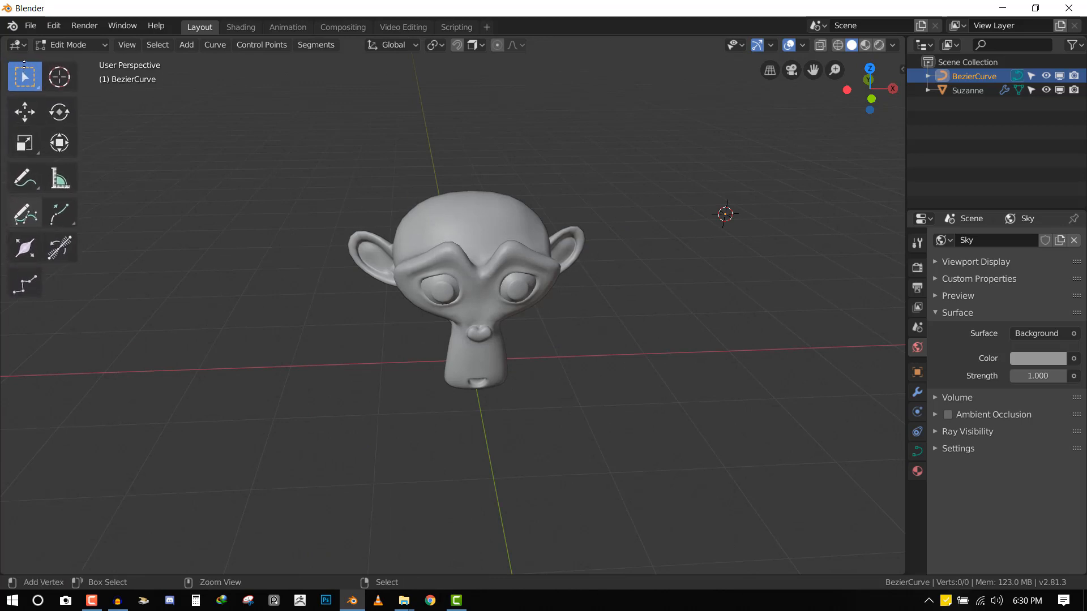
click(26, 219)
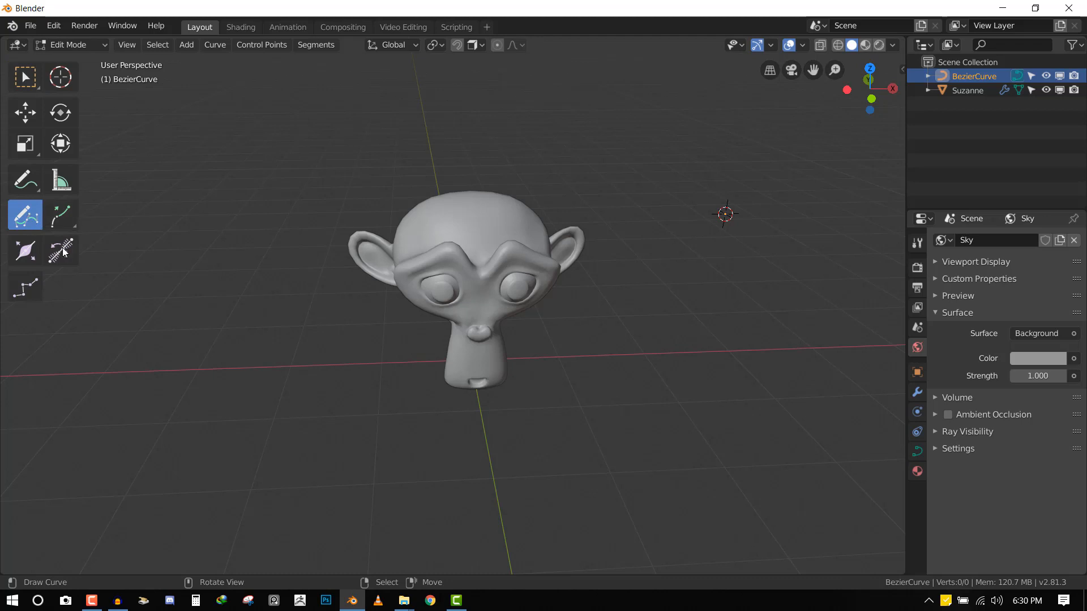
scroll(560, 249, up, 2)
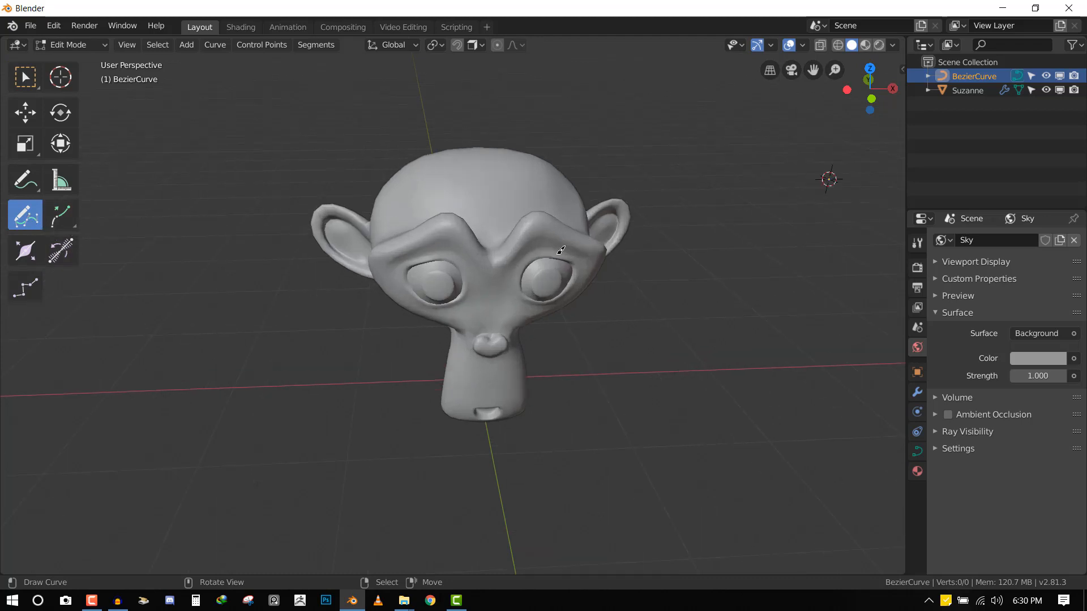
Try drawing freehand strokes across the monkey head and the space beside it, and delete all their vertices.
middle_drag(561, 249, 506, 182)
mouse_move(501, 182)
mouse_down()
mouse_move(645, 144)
mouse_move(791, 195)
mouse_move(662, 347)
mouse_move(810, 222)
mouse_up()
drag(768, 380, 567, 360)
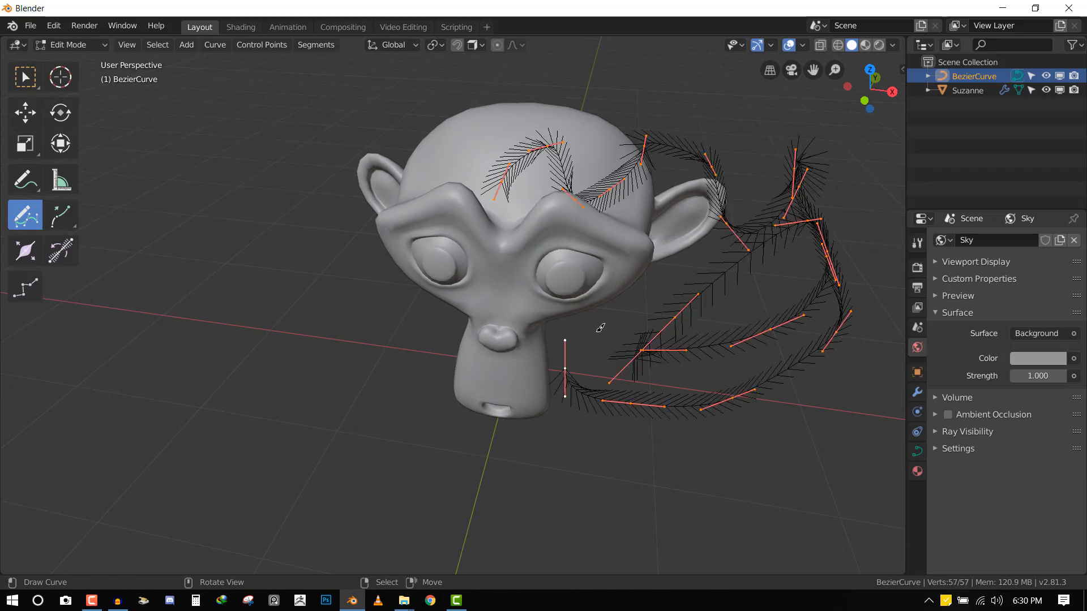
scroll(606, 326, down, 3)
mouse_move(642, 317)
middle_down()
mouse_move(600, 334)
mouse_move(503, 299)
mouse_move(647, 304)
mouse_move(539, 267)
mouse_move(602, 251)
middle_up()
key(x)
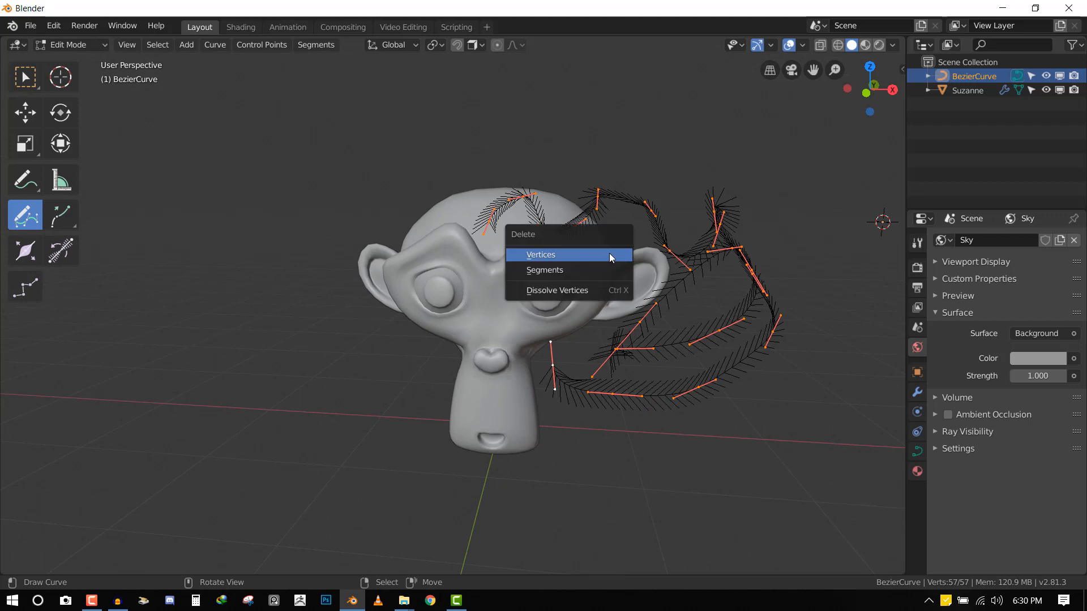
click(611, 257)
middle_drag(664, 271, 668, 215)
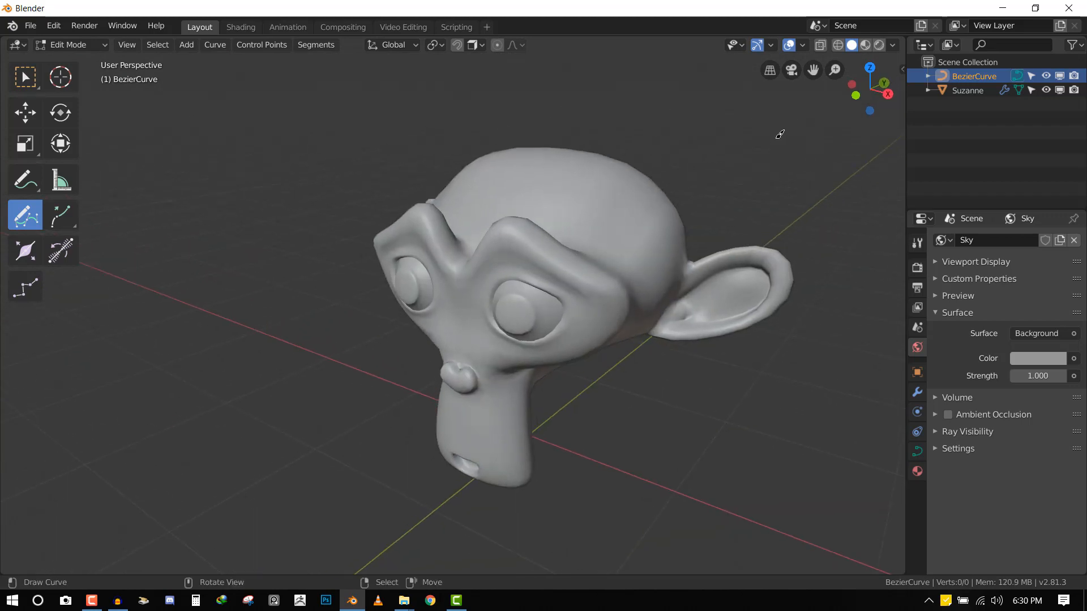
Show the Draw tool's settings and set the curve stroke's Projection Depth to Surface.
key(q)
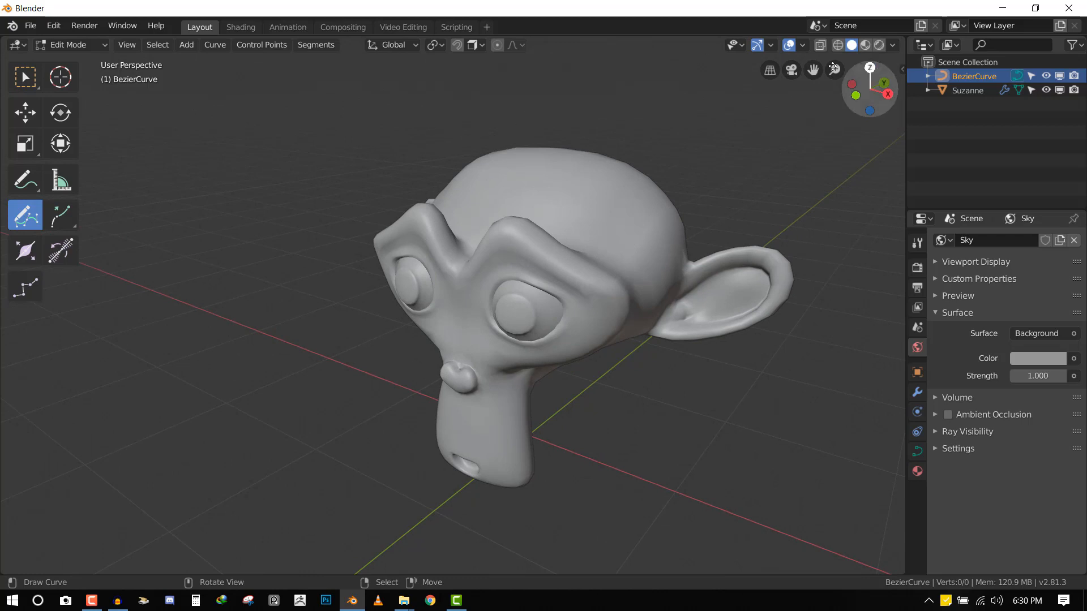
right_click(772, 48)
mouse_move(772, 49)
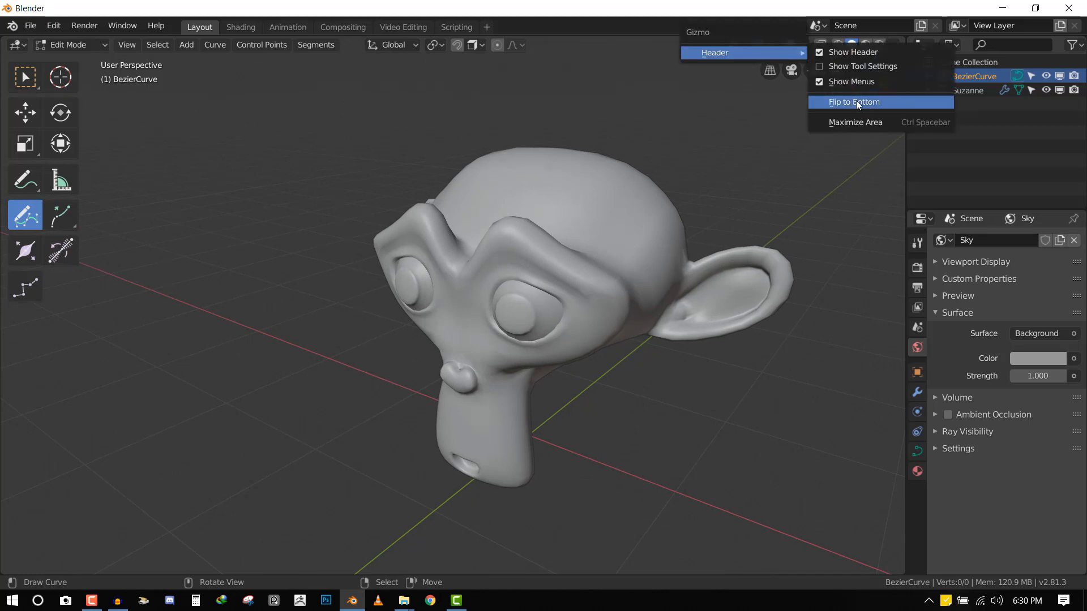
click(811, 69)
click(873, 47)
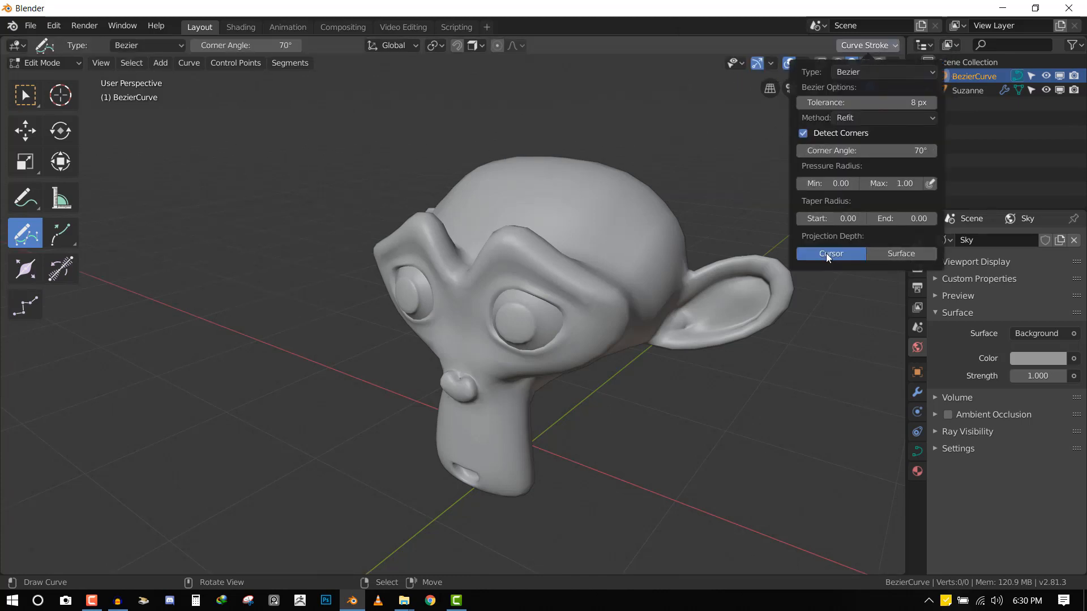
click(891, 255)
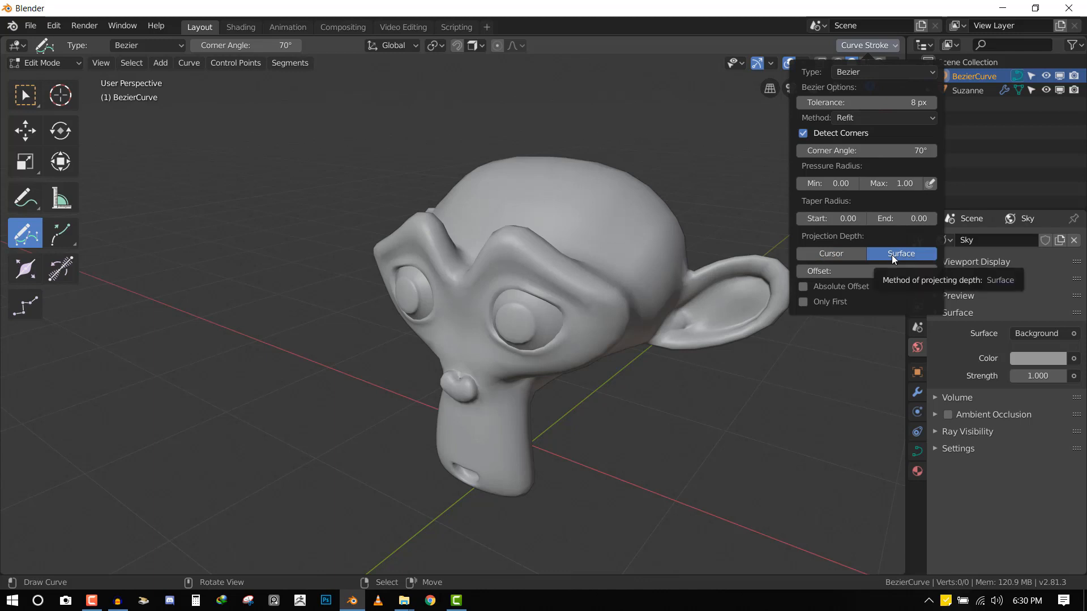
Try a zigzag freehand stroke on the side of the monkey's head, and undo it.
scroll(616, 181, up, 2)
middle_drag(616, 181, 620, 181)
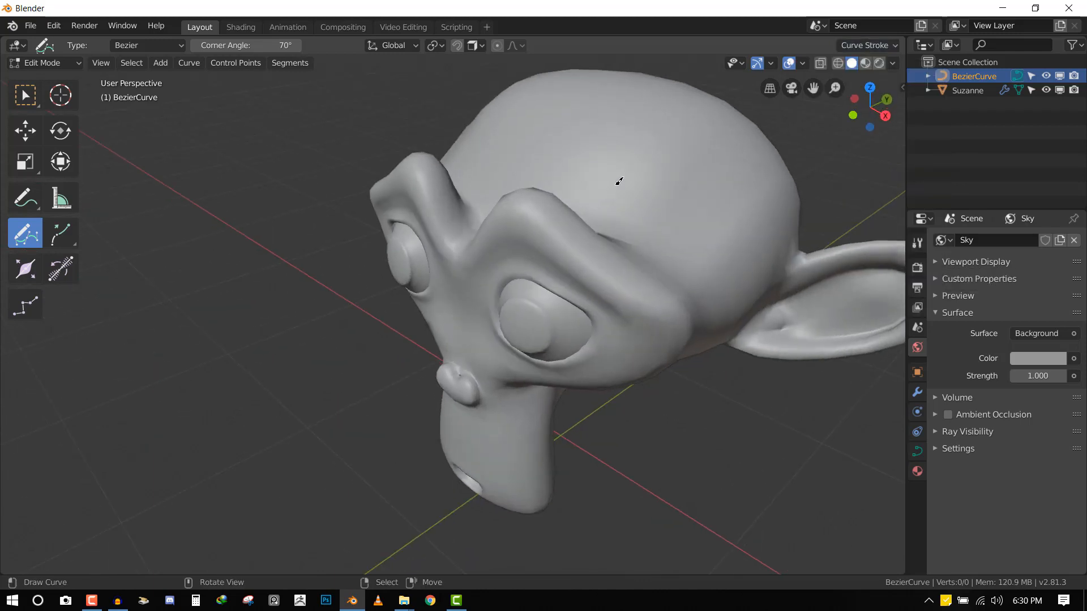
drag(754, 192, 796, 146)
mouse_move(795, 146)
middle_down()
mouse_move(770, 166)
mouse_move(655, 144)
mouse_move(731, 194)
middle_up()
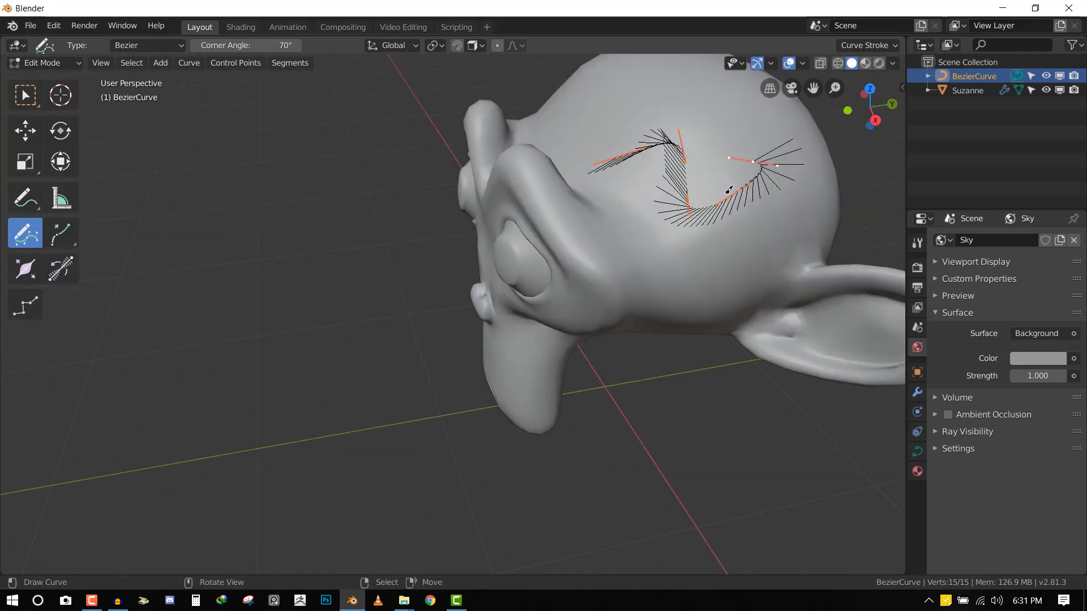
key(ctrl+z)
Turn off the Normals overlay for curve editing.
click(803, 64)
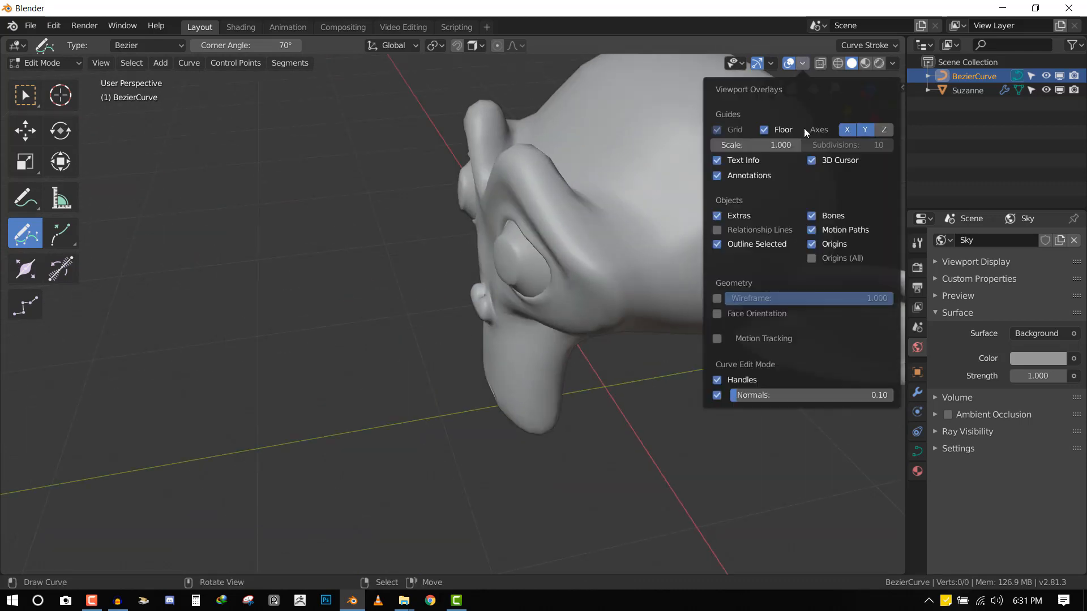
click(718, 397)
mouse_move(467, 261)
middle_down()
mouse_move(556, 236)
mouse_move(524, 273)
mouse_move(531, 211)
middle_up()
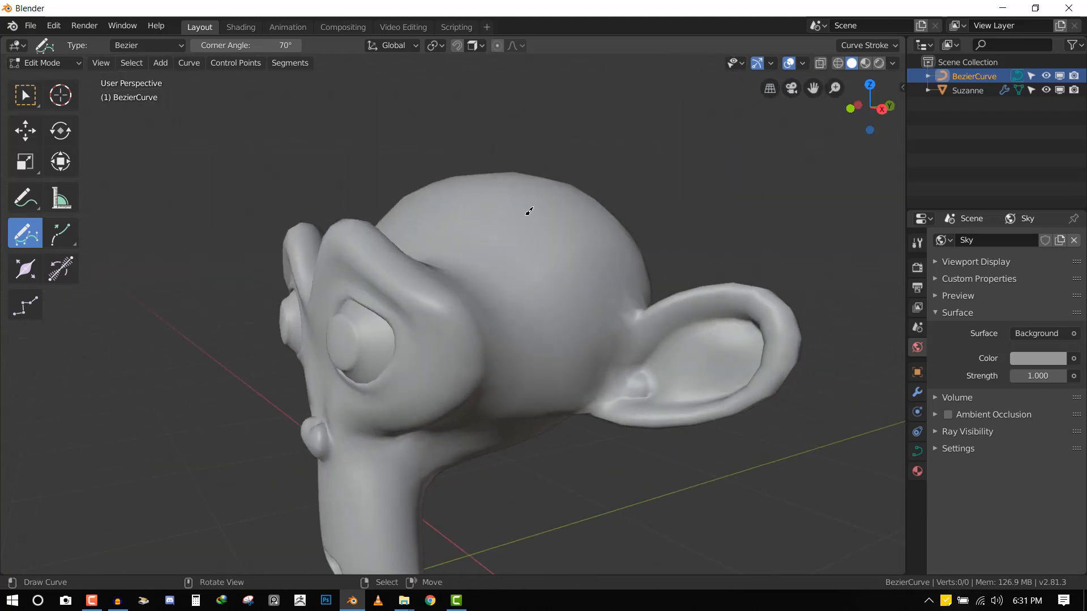
Draw the first freehand ivy stems down the side of the monkey's head, between the brow and the ear.
drag(525, 213, 519, 332)
middle_drag(538, 268, 541, 263)
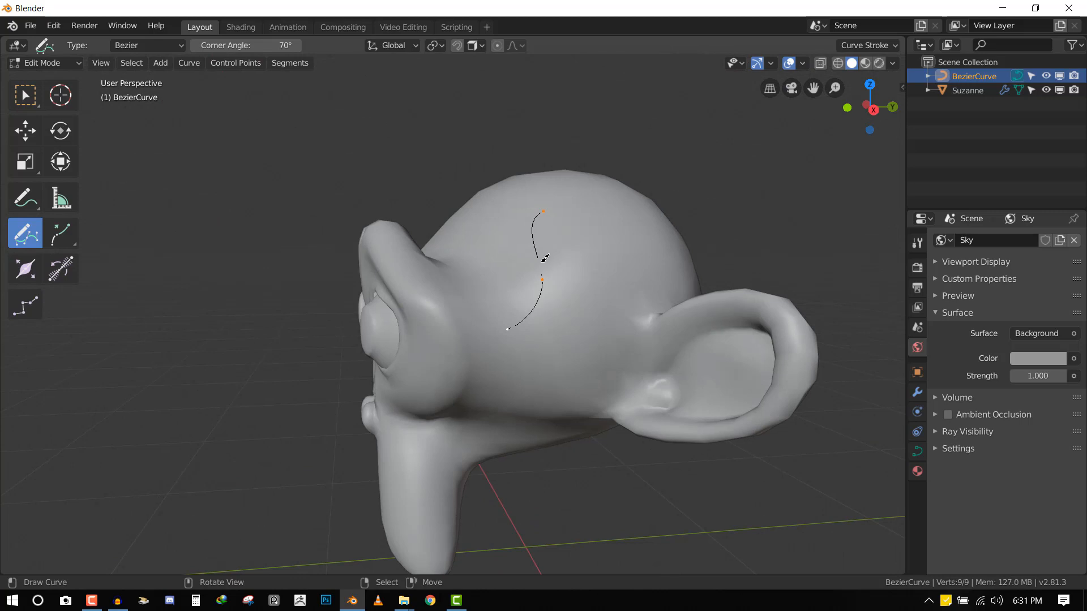
drag(563, 387, 564, 388)
middle_drag(564, 388, 568, 354)
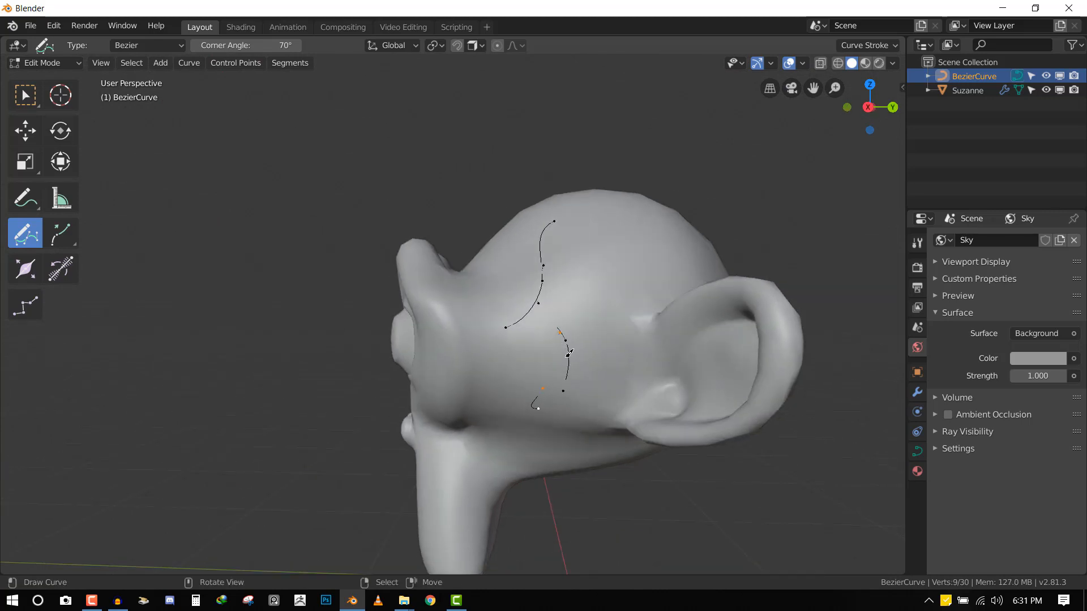
drag(581, 424, 581, 424)
mouse_move(581, 424)
middle_down()
mouse_move(538, 306)
mouse_move(655, 345)
mouse_move(521, 326)
middle_up()
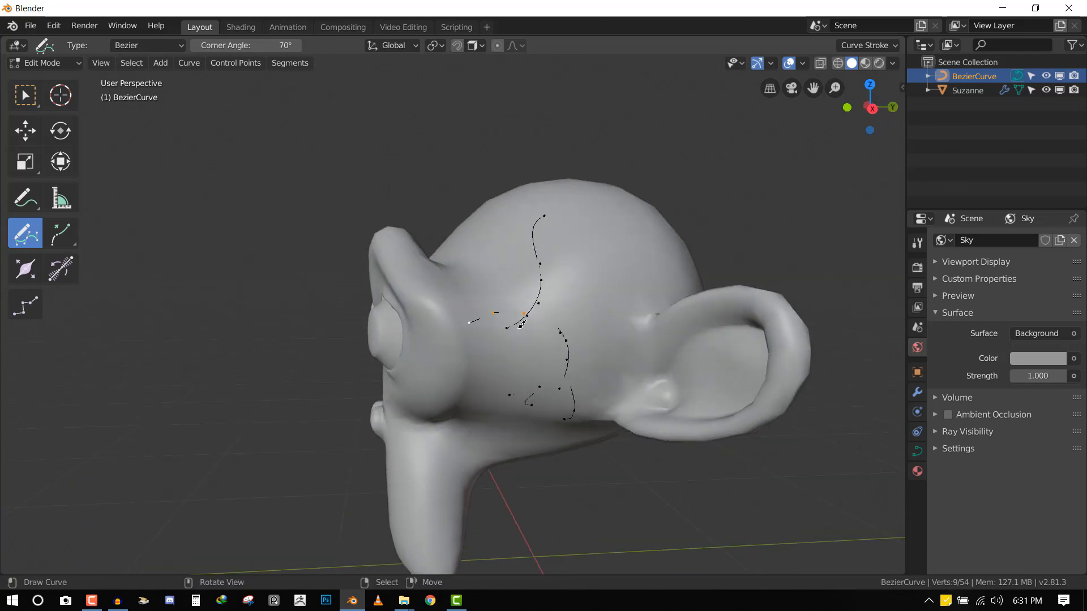
Draw further stems across the monkey's cheek, running forward below the eye.
drag(452, 392, 452, 393)
middle_drag(491, 359, 522, 342)
drag(499, 362, 421, 361)
middle_drag(421, 361, 450, 355)
drag(387, 453, 365, 459)
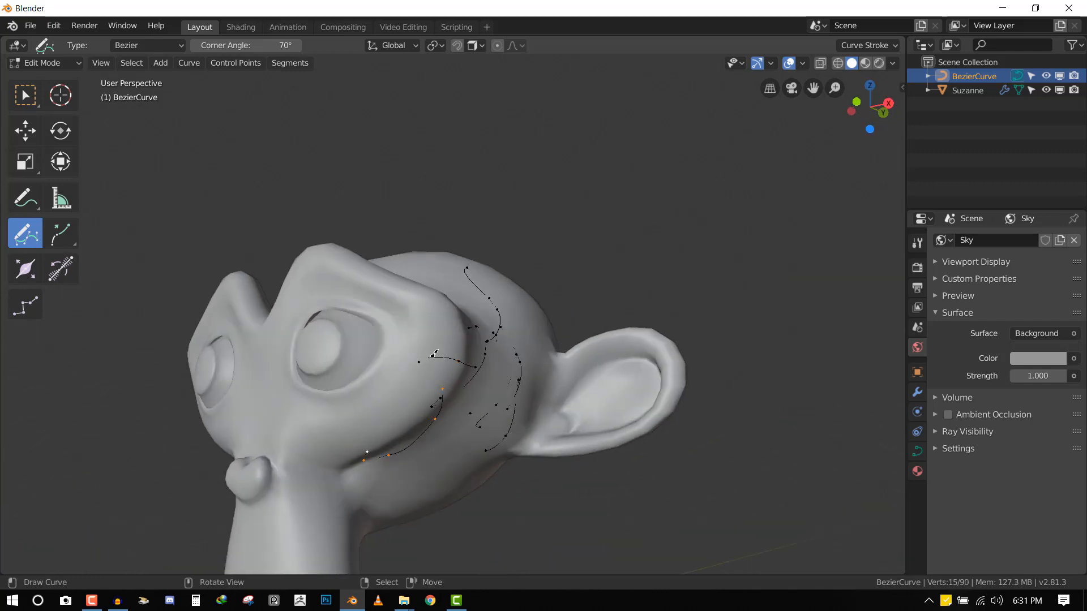
mouse_move(434, 354)
mouse_down()
mouse_move(400, 378)
mouse_move(365, 435)
mouse_up()
middle_drag(366, 435, 424, 358)
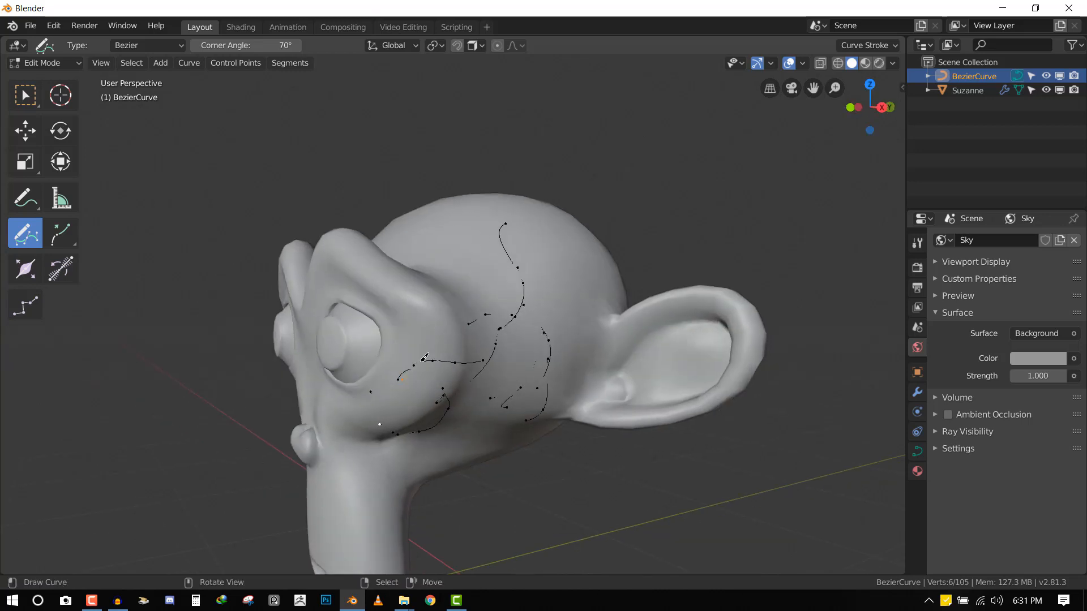
Draw stems rising beside the eye, over the temple and back along the side of the head.
drag(416, 290, 417, 291)
middle_drag(417, 291, 434, 351)
drag(465, 289, 459, 304)
middle_drag(460, 305, 452, 373)
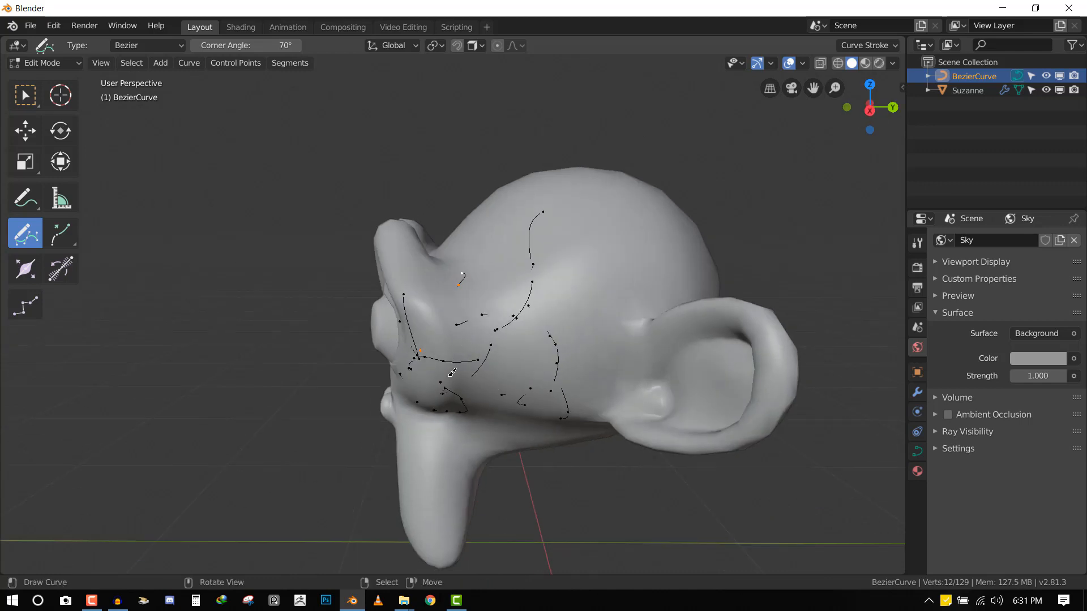
mouse_move(497, 277)
mouse_down()
mouse_move(493, 261)
mouse_move(590, 312)
mouse_up()
middle_drag(590, 312, 623, 353)
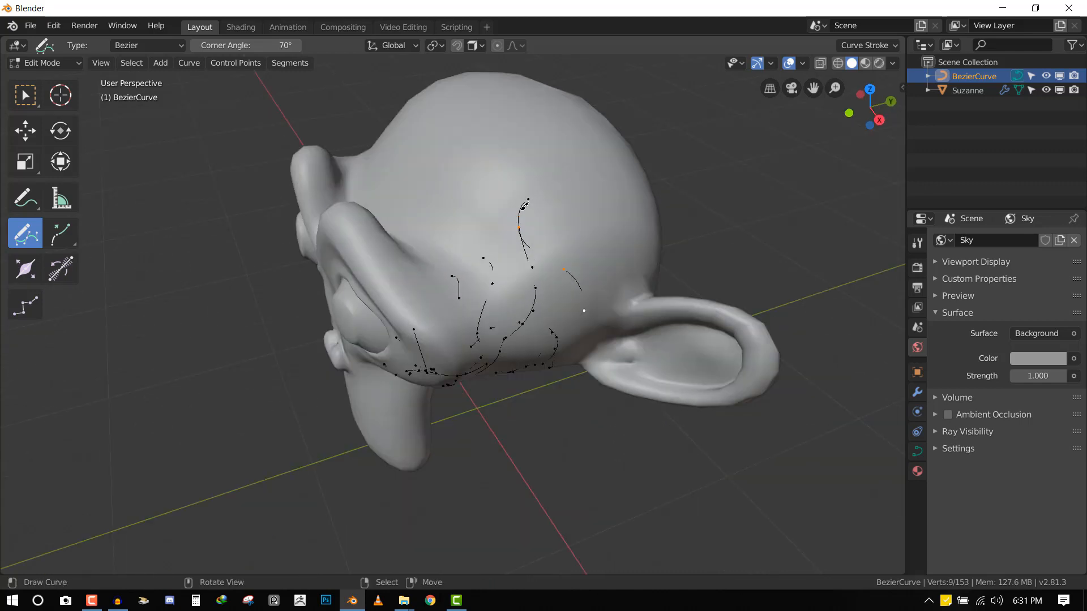
Draw branching stems over the upper side of the head, spreading toward the crown.
drag(469, 217, 446, 244)
drag(506, 304, 505, 306)
drag(521, 118, 485, 170)
drag(543, 190, 577, 197)
Draw more stems on the back of the head just above and in front of the ear, and leave curve editing.
click(866, 45)
drag(599, 259, 597, 261)
middle_drag(597, 260, 565, 238)
drag(626, 224, 622, 299)
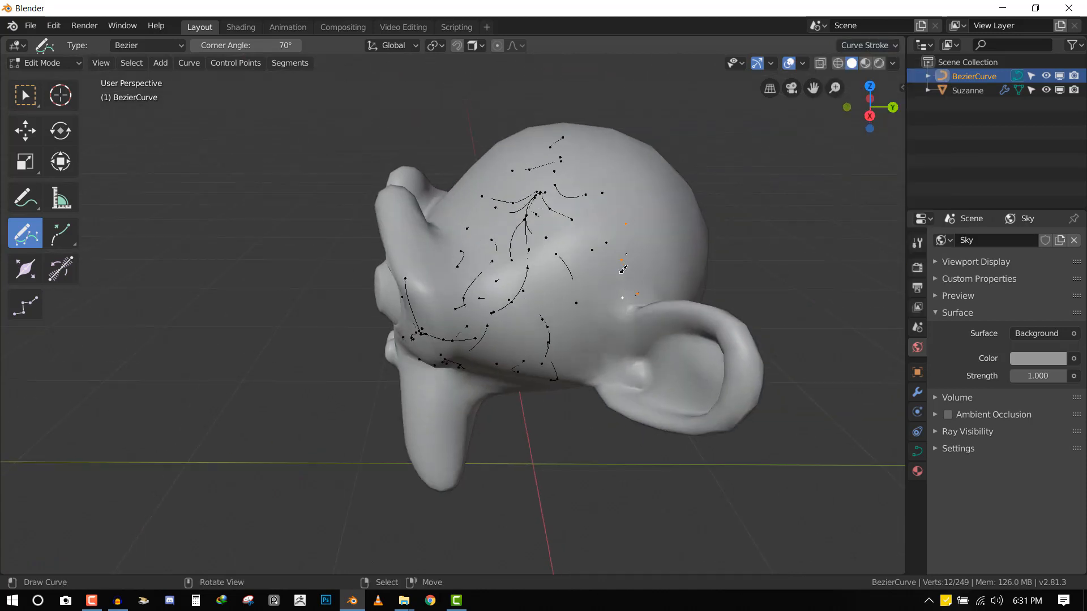
drag(627, 254, 594, 301)
mouse_move(617, 307)
middle_down()
mouse_move(614, 281)
mouse_move(515, 316)
mouse_move(532, 278)
mouse_move(446, 250)
mouse_move(515, 252)
mouse_move(541, 334)
mouse_move(504, 324)
mouse_move(522, 316)
middle_up()
key(Tab)
Inspect the drawn stems isolated from the rest of the scene and around the head.
click(502, 229)
key(KP_Divide)
key(alt+a)
key(KP_Divide)
middle_drag(537, 279, 762, 358)
Select the stem curve and thicken it with a bevel Depth of 0.004 m.
click(509, 209)
click(507, 215)
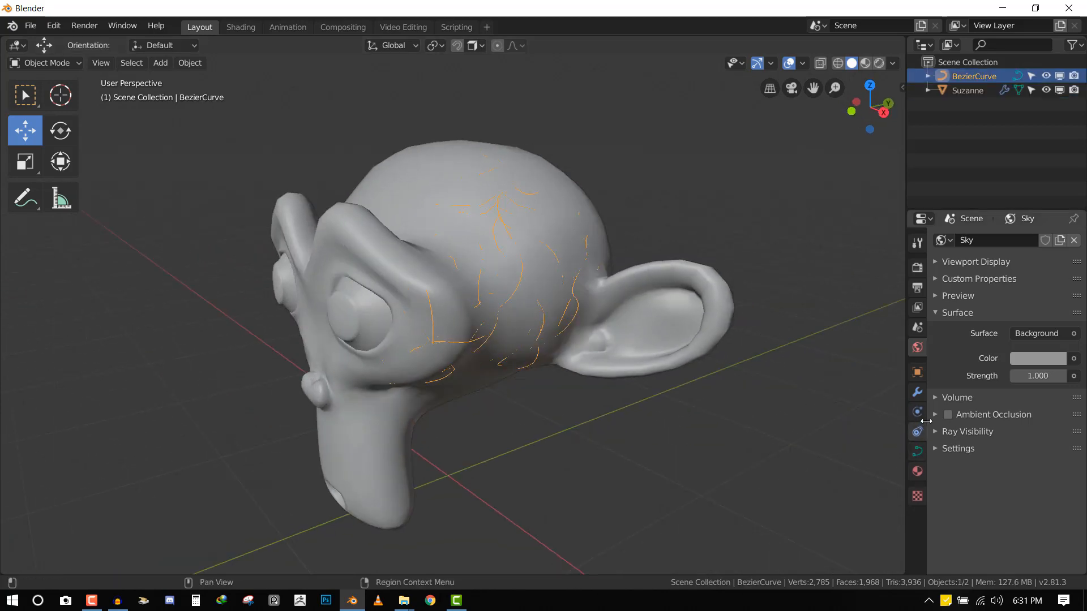
click(917, 452)
scroll(974, 413, down, 2)
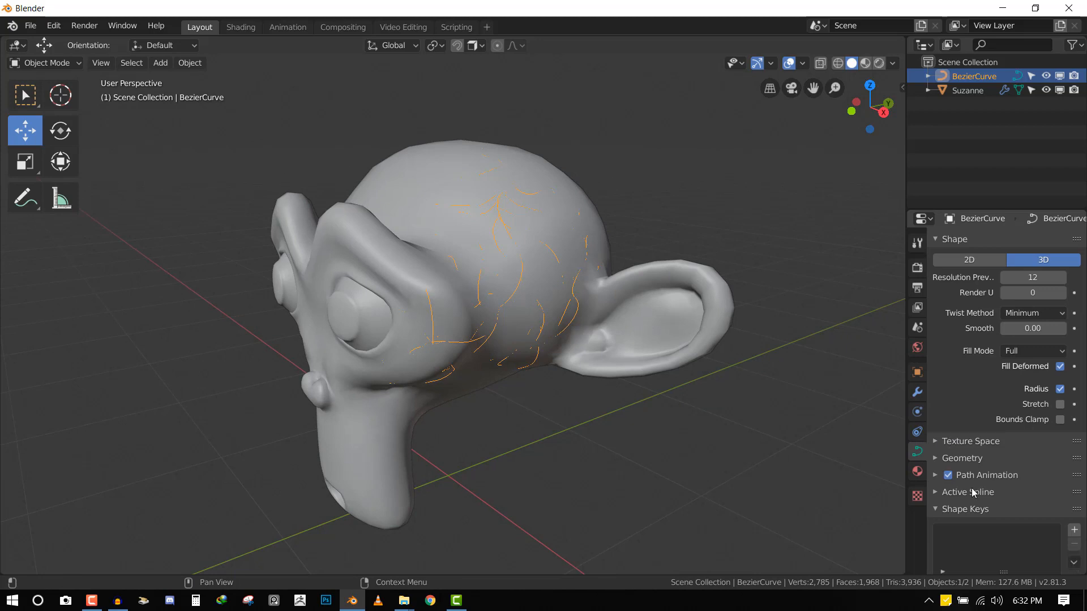
click(969, 436)
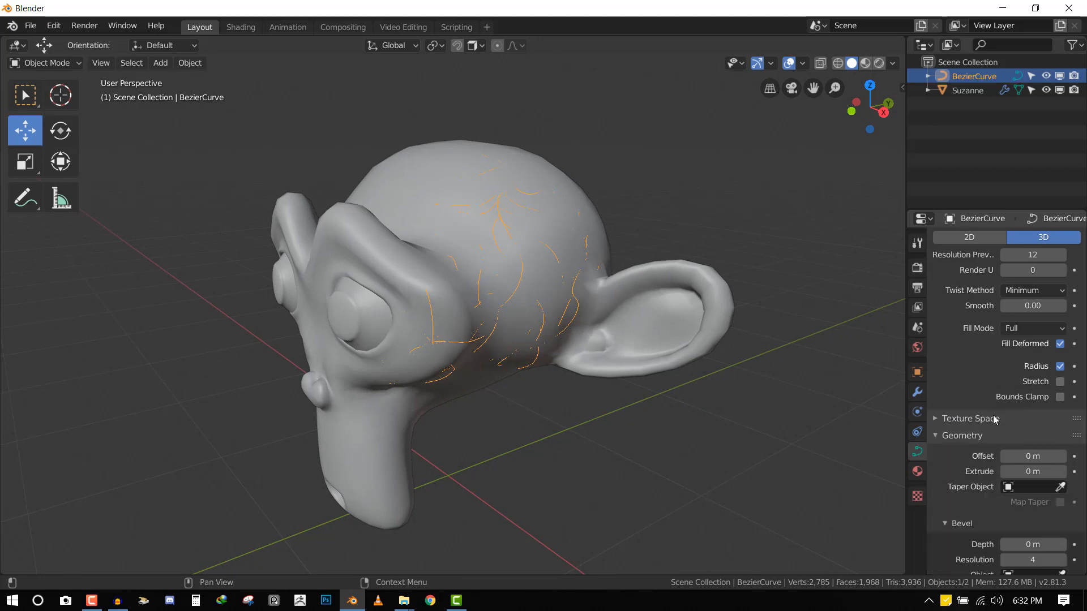
scroll(1038, 521, down, 1)
drag(1040, 522, 1052, 523)
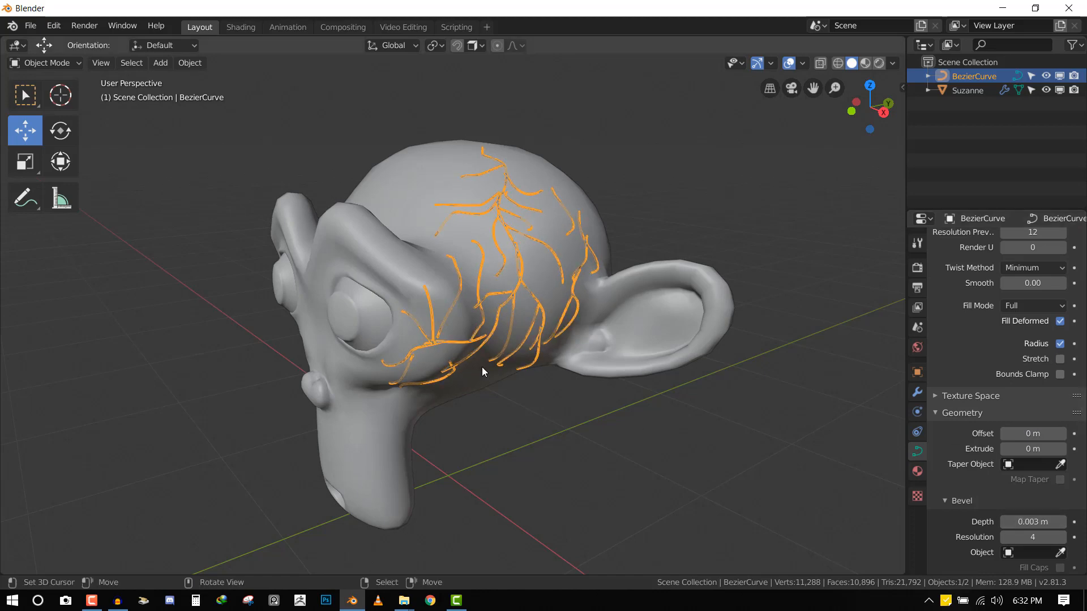
key(alt+a)
scroll(528, 268, up, 4)
middle_drag(562, 269, 504, 341)
drag(1028, 520, 1036, 520)
Place the 3D cursor beside the monkey head in front view and add a plane there.
key(KP_1)
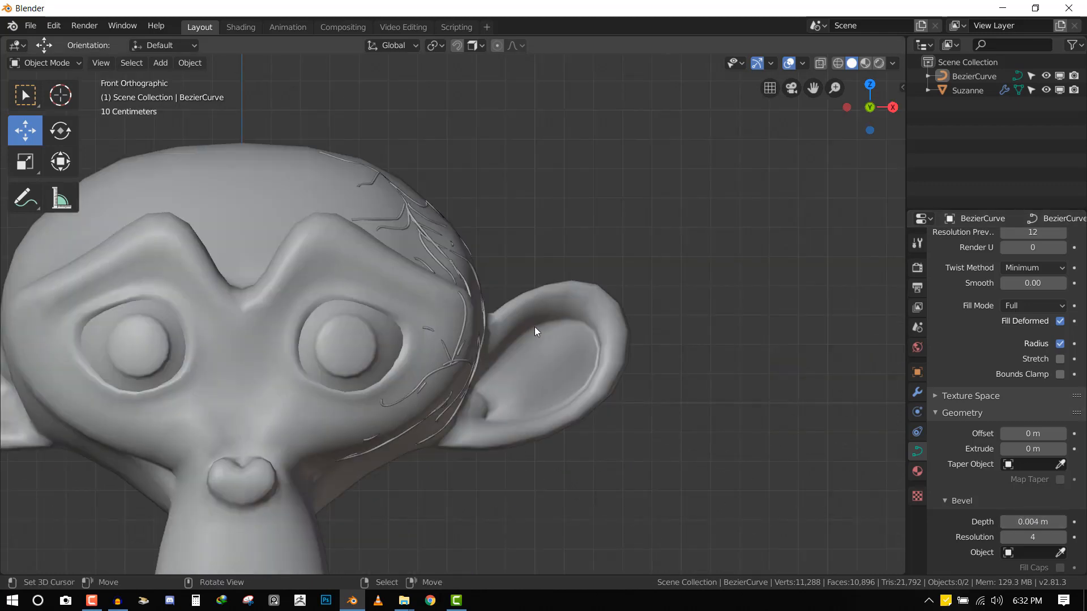
scroll(534, 327, down, 3)
shift+middle_drag(447, 291, 302, 272)
shift+right_click(504, 170)
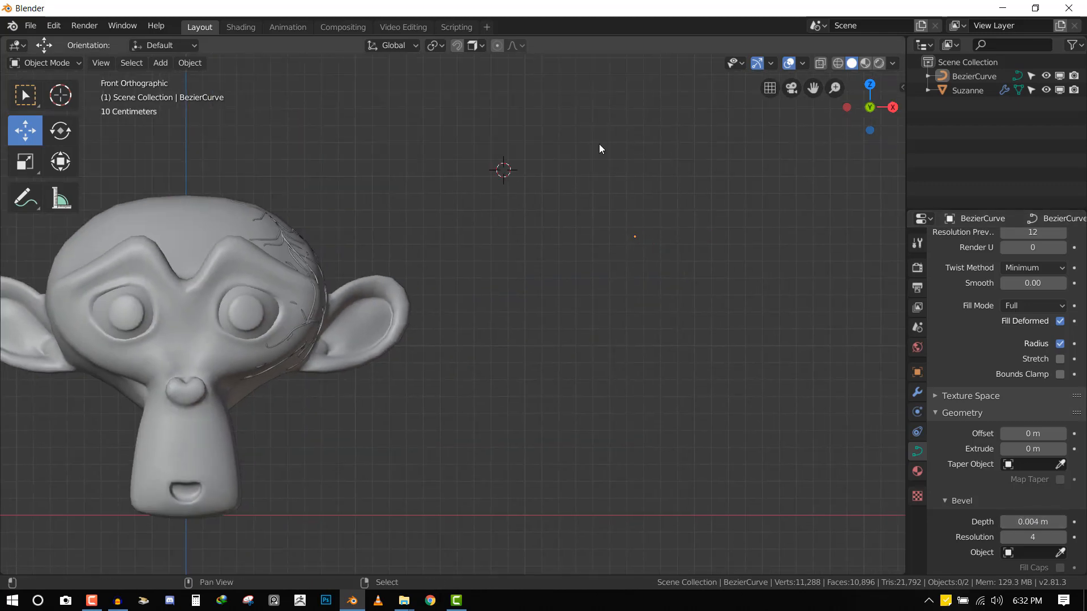
key(shift+a)
mouse_move(587, 135)
click(664, 131)
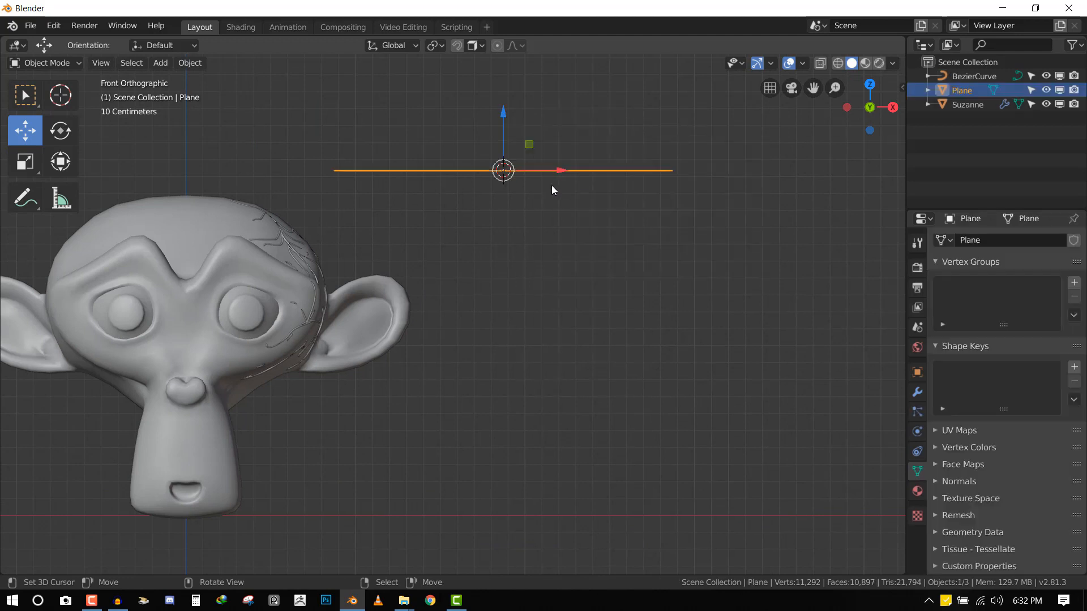
Rotate the plane about the X axis so it stands upright facing front, and scale it to about a quarter of its size.
key(r)
key(x)
key(s)
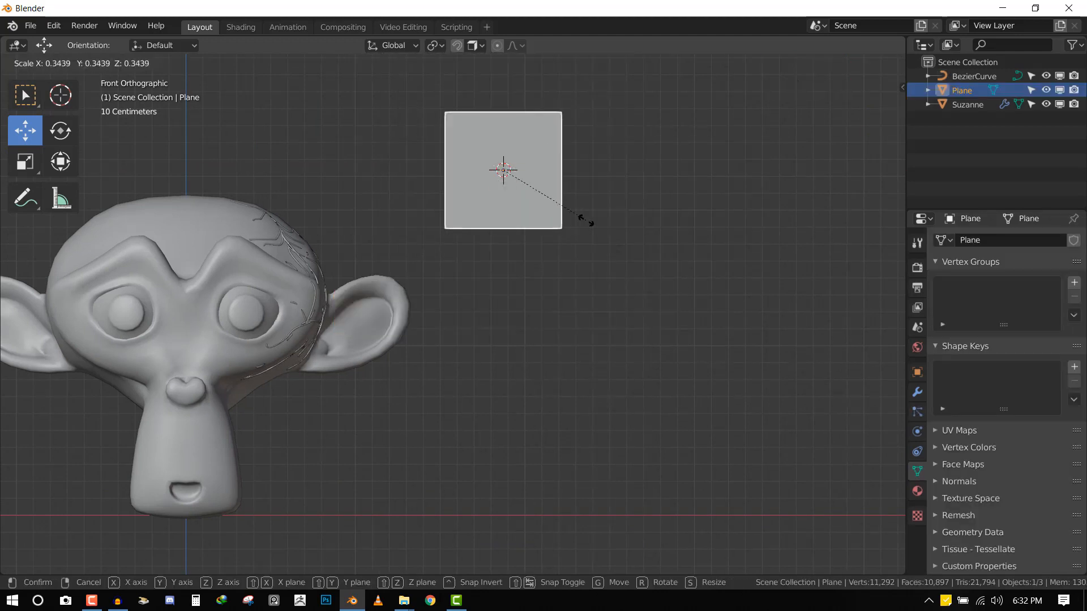
click(562, 207)
shift+middle_drag(562, 207, 570, 291)
scroll(569, 291, up, 2)
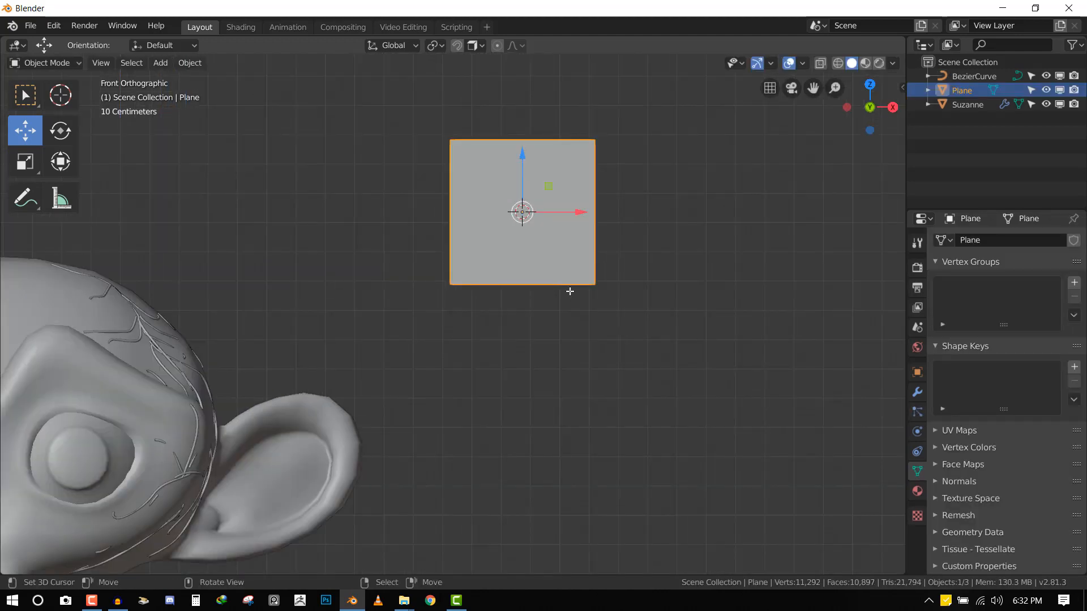
Snap the 3D cursor to the midpoint of the plane's bottom edge.
key(Tab)
click(531, 283)
middle_drag(531, 283, 589, 204)
key(shift+s)
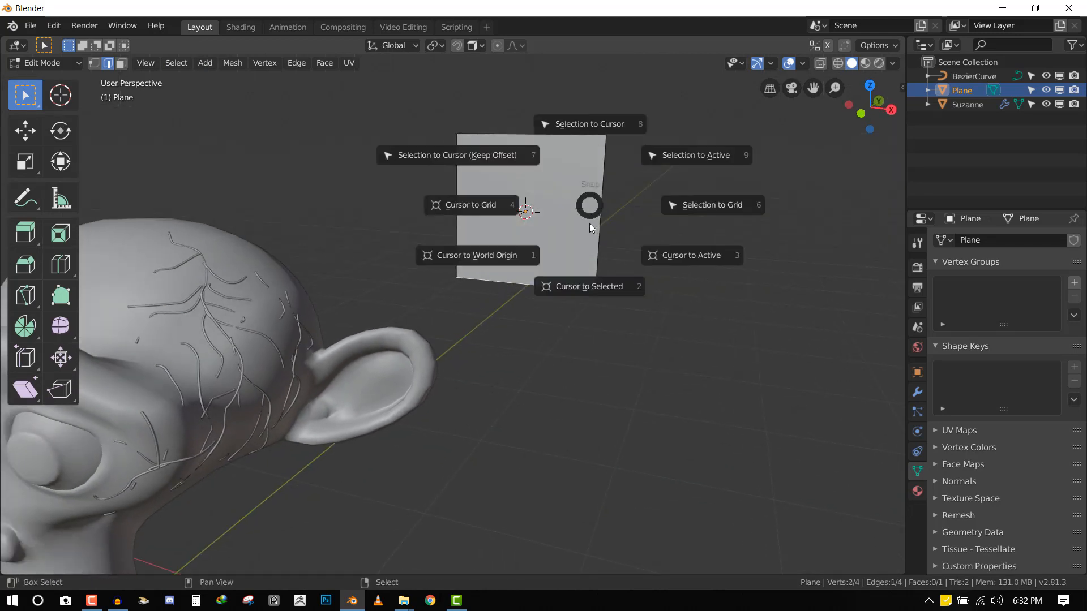
click(587, 283)
key(Tab)
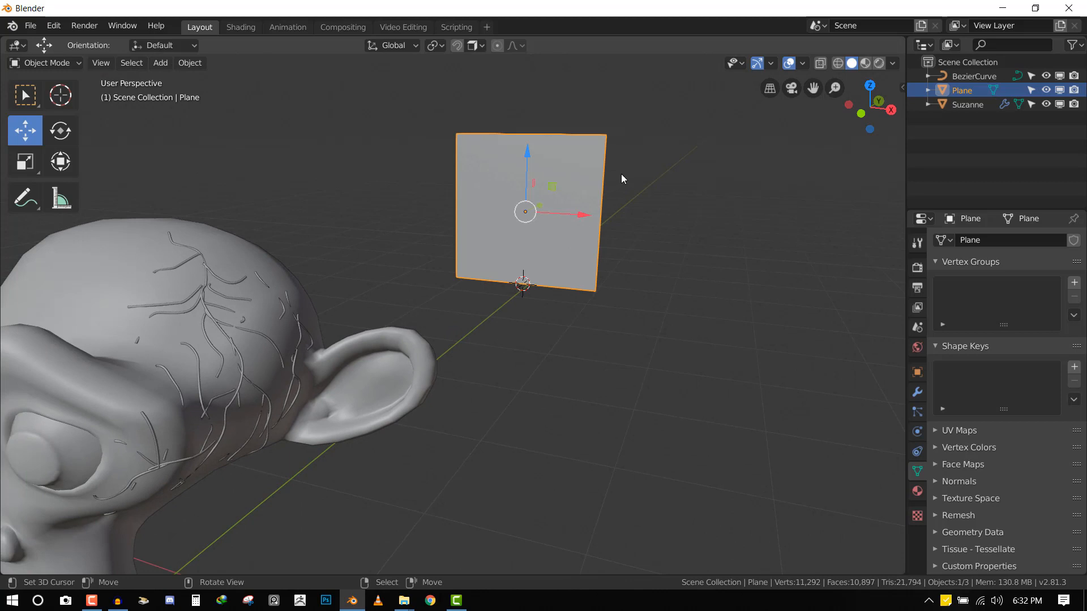
Set the plane's origin to the 3D cursor and return to the front view.
key(q)
right_click(681, 85)
mouse_move(712, 121)
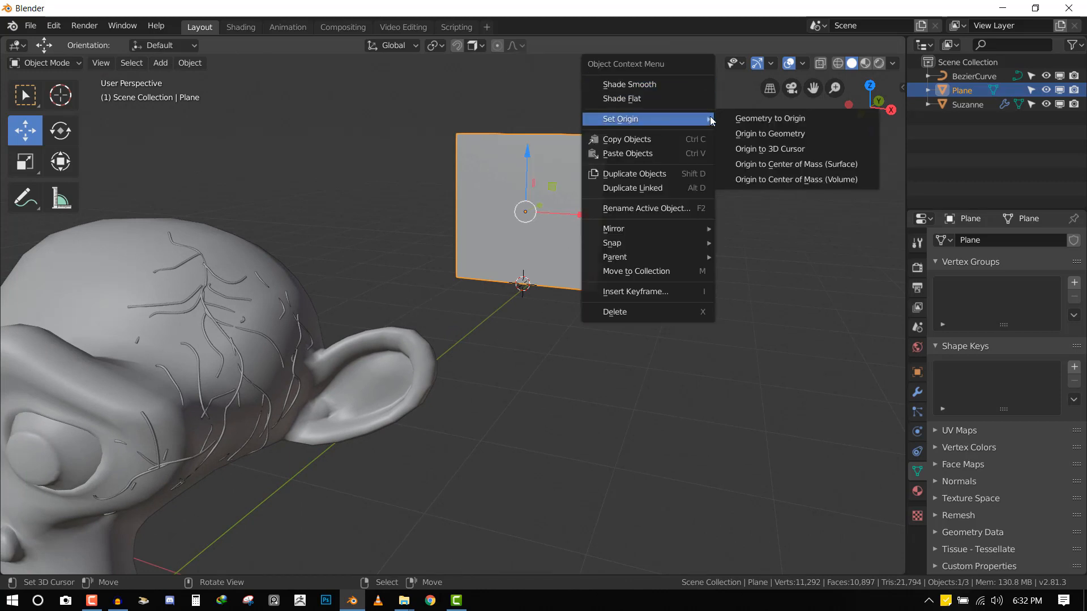
click(759, 149)
key(KP_1)
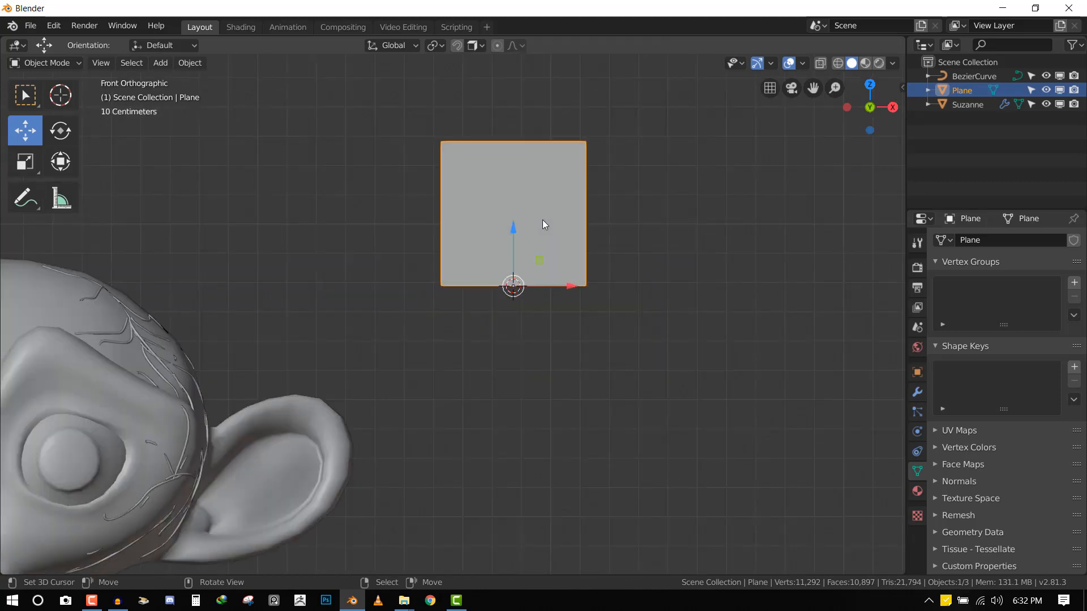
Try rotating and moving the plane with its bottom-edge origin as the pivot.
scroll(631, 203, up, 2)
key(r)
key(Escape)
scroll(619, 220, down, 4)
key(r)
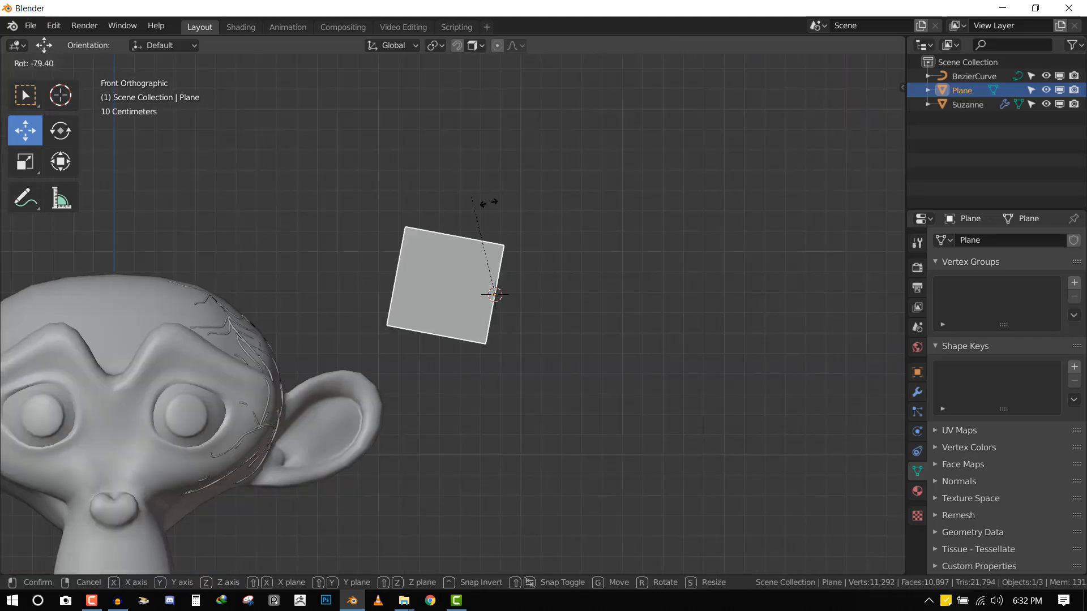
key(Escape)
key(g)
key(Escape)
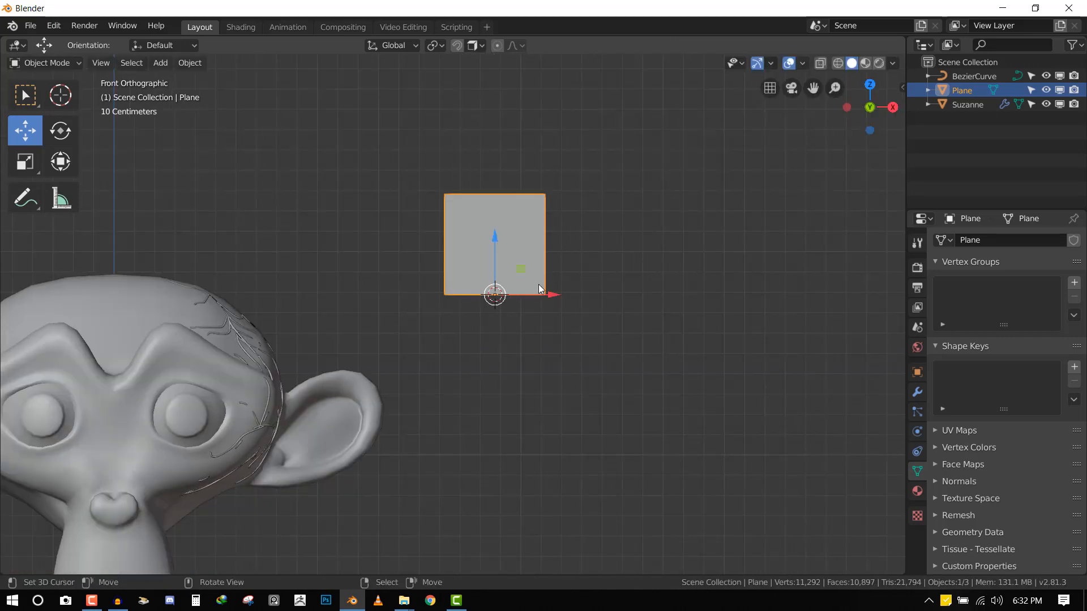
scroll(554, 291, up, 1)
middle_drag(554, 291, 533, 245)
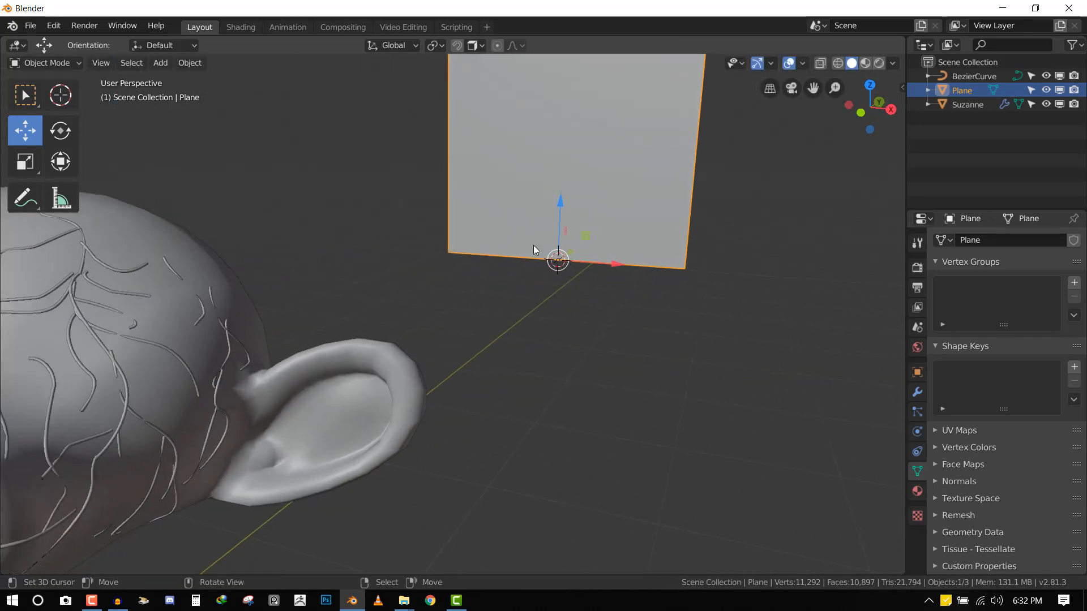
scroll(255, 339, up, 2)
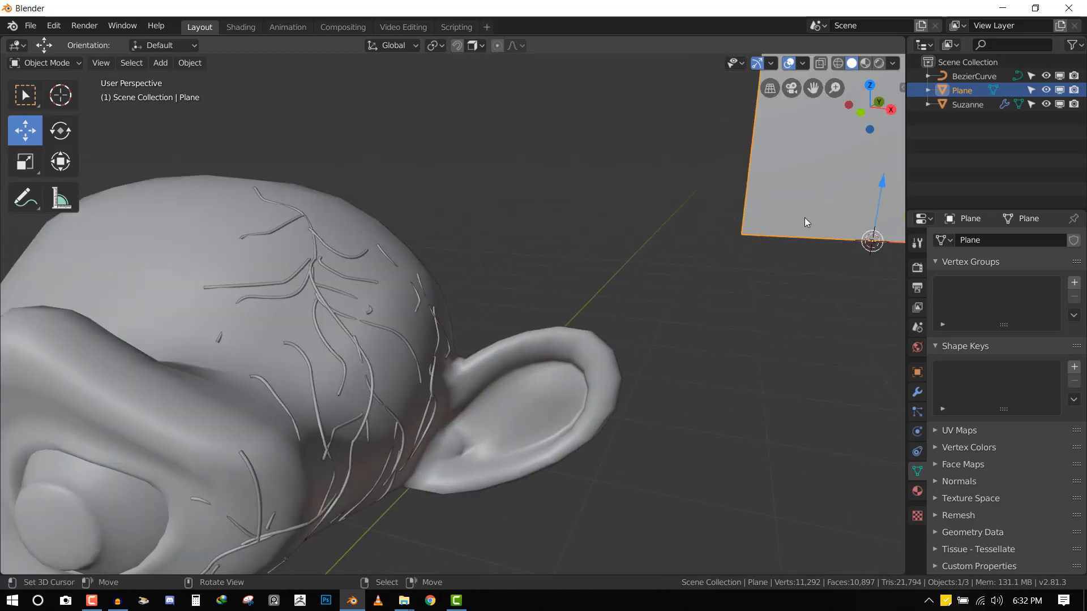
shift+middle_drag(776, 211, 698, 231)
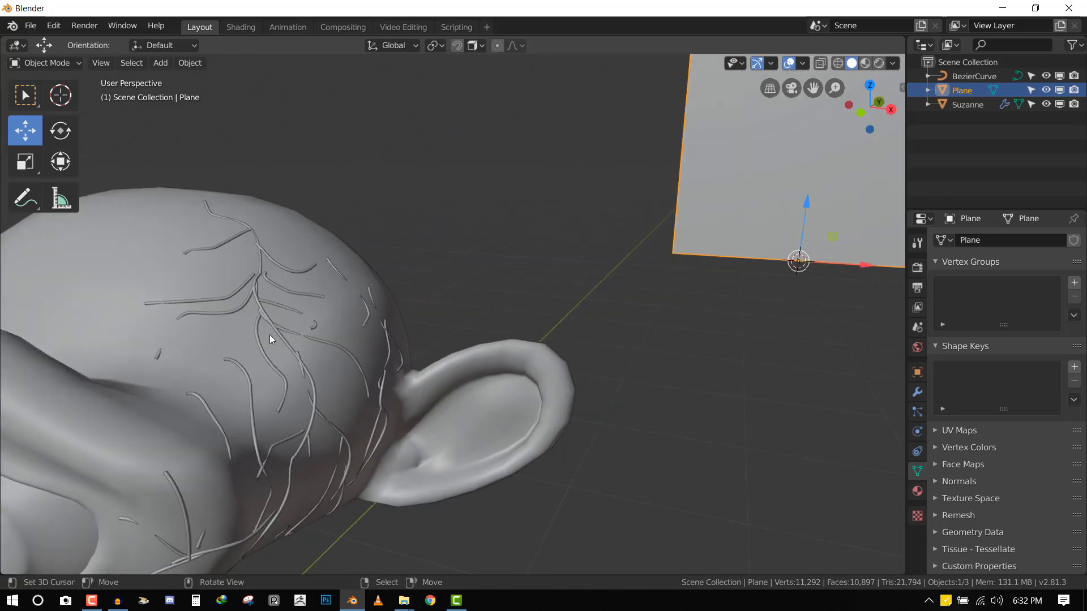
middle_drag(437, 320, 494, 251)
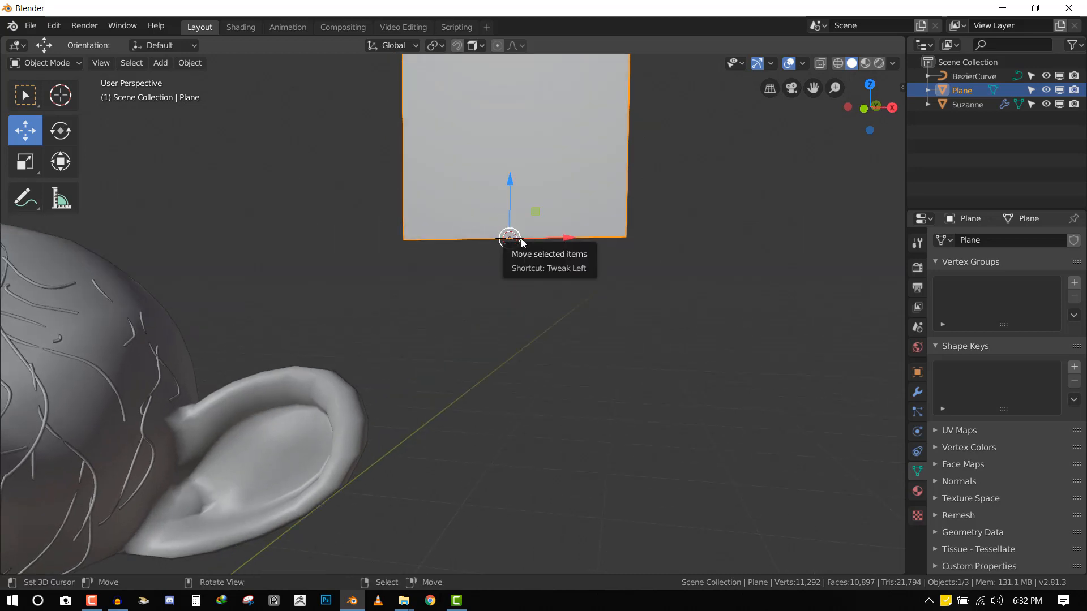
middle_drag(393, 324, 347, 279)
Select the stem curve on the head and convert it to a mesh.
click(189, 280)
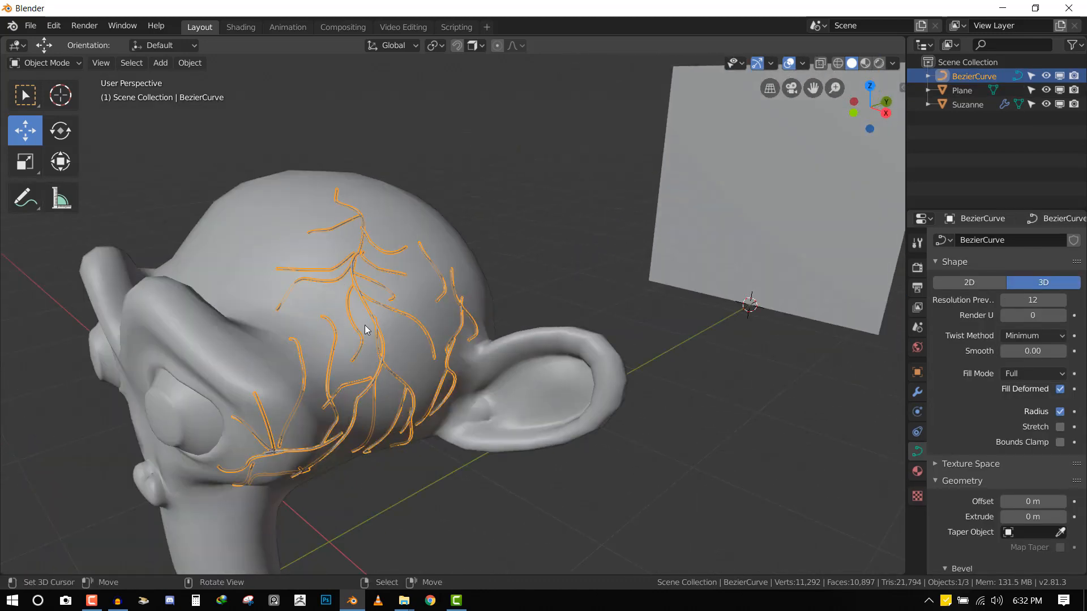
middle_drag(362, 323, 368, 279)
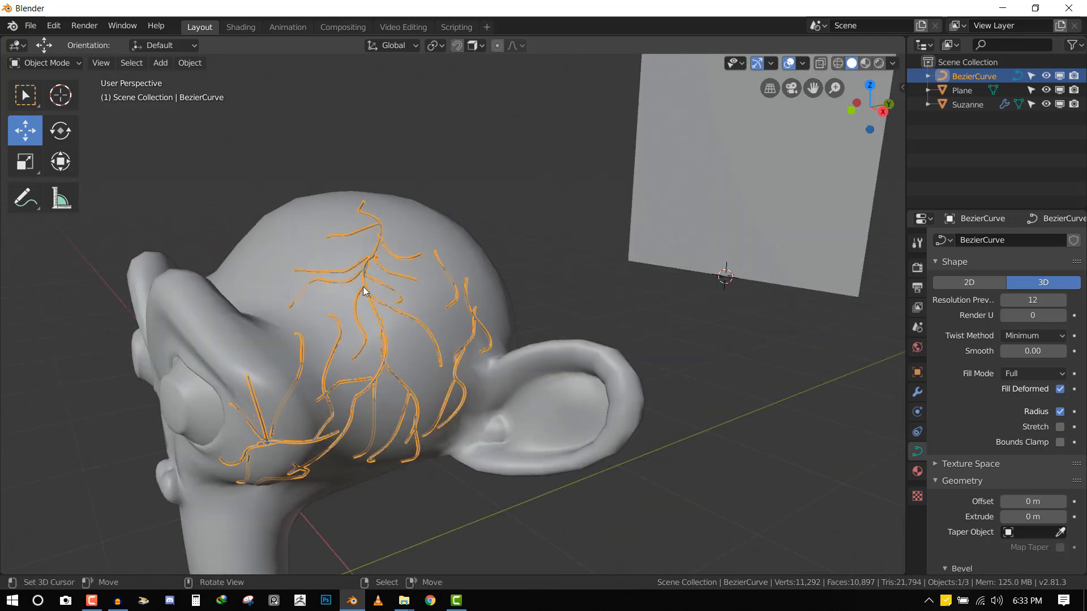
middle_drag(323, 308, 324, 288)
middle_drag(396, 331, 453, 289)
right_click(509, 187)
mouse_move(515, 187)
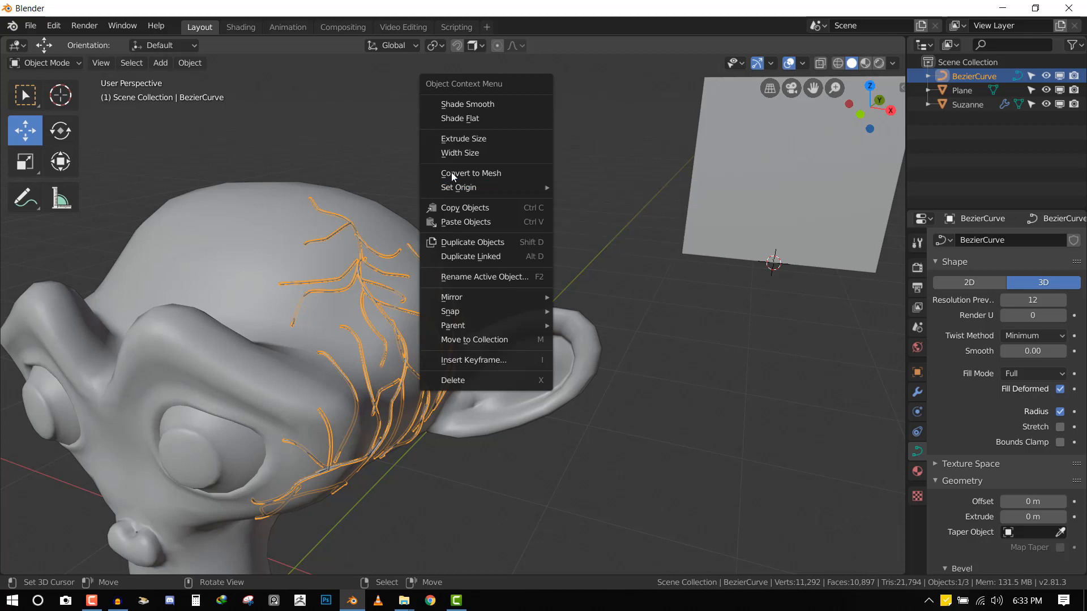
right_click(356, 176)
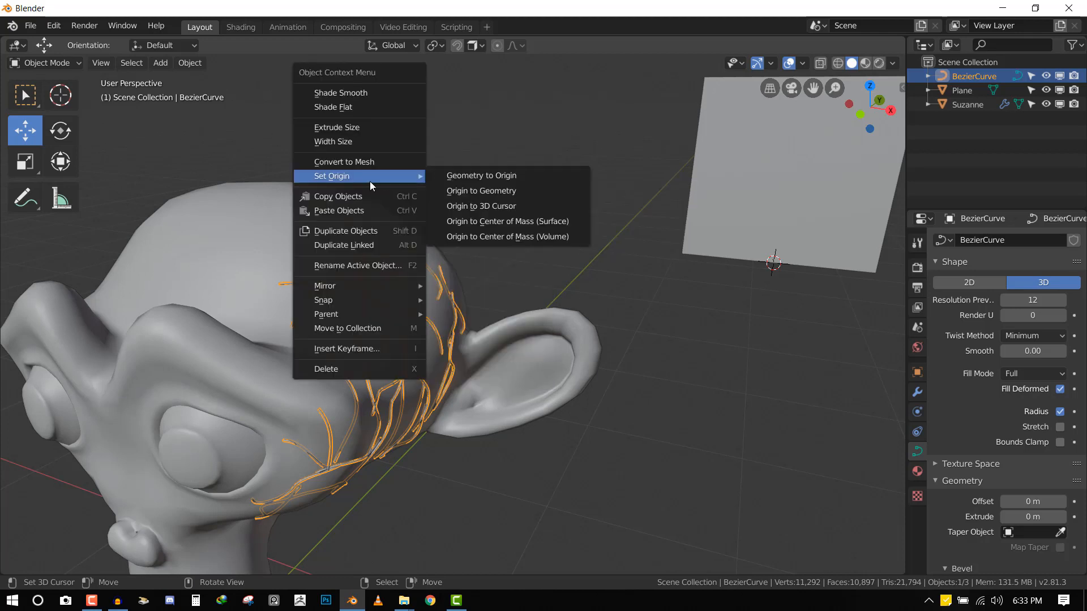
click(357, 163)
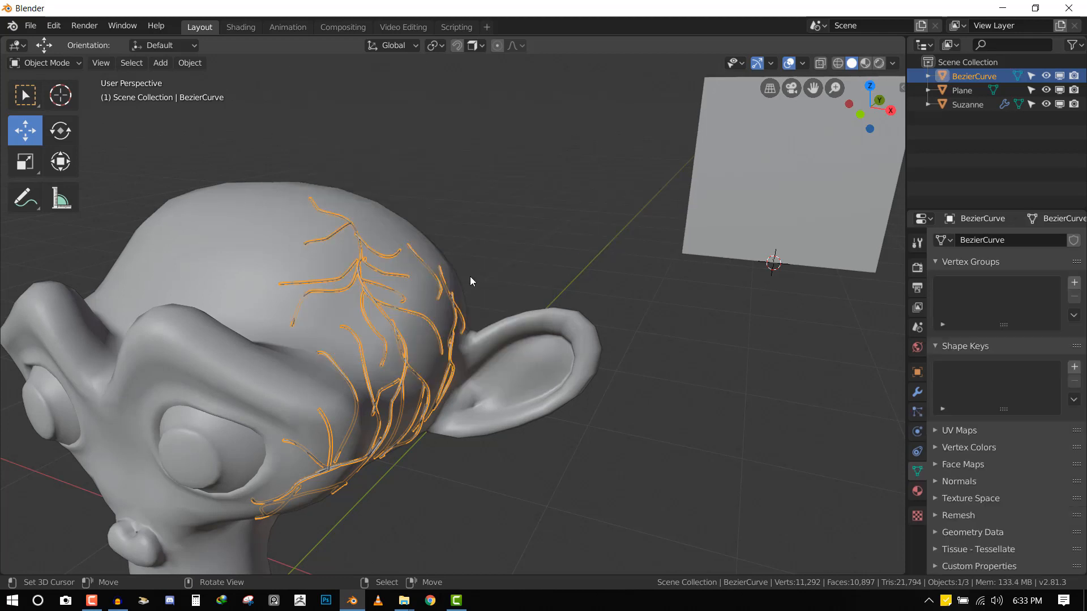
Apply the stem mesh's transforms and set its origin to its geometry.
middle_drag(468, 279, 467, 240)
key(ctrl+a)
click(434, 315)
right_click(467, 239)
mouse_move(457, 276)
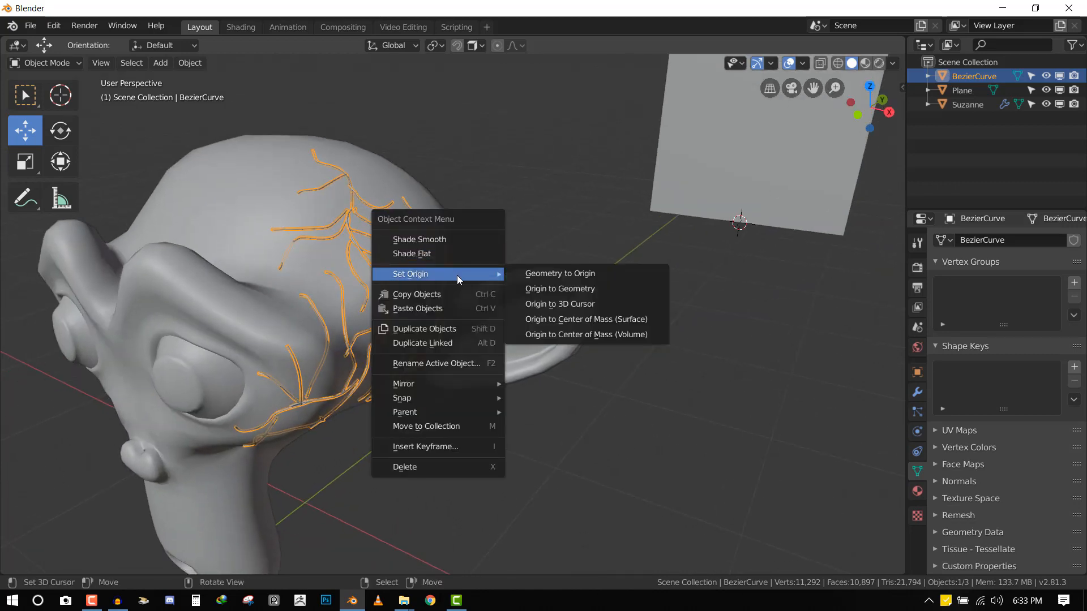
click(540, 288)
middle_drag(503, 288, 492, 263)
Add a Hair particle system to the stem mesh and set its Hair Length to 1 m.
click(917, 412)
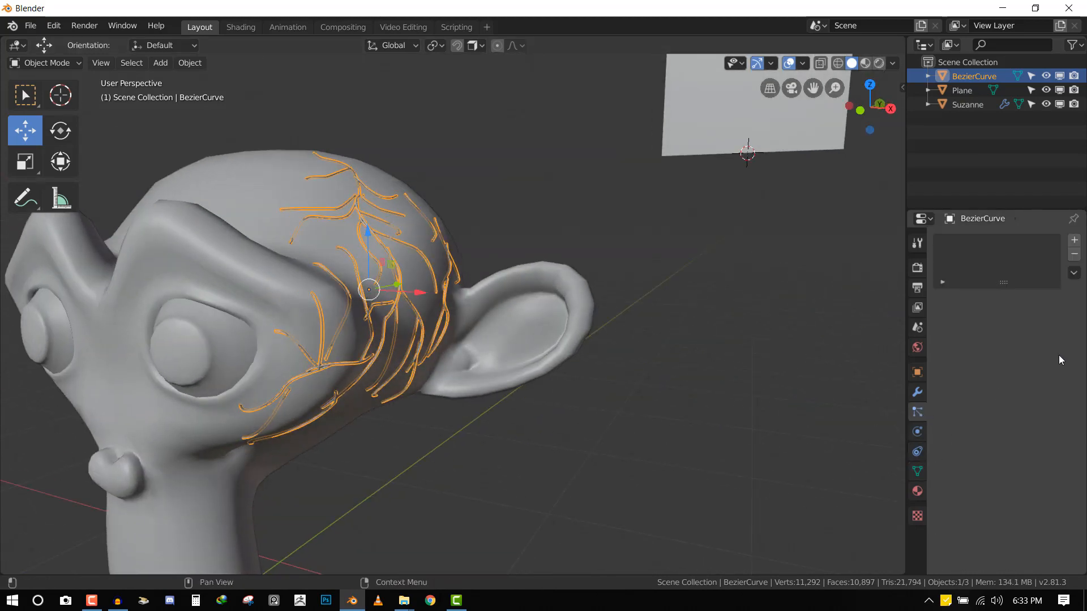
click(1074, 240)
click(1043, 317)
scroll(730, 283, down, 3)
middle_drag(730, 283, 762, 289)
click(736, 295)
click(1033, 407)
text(1)
key(Return)
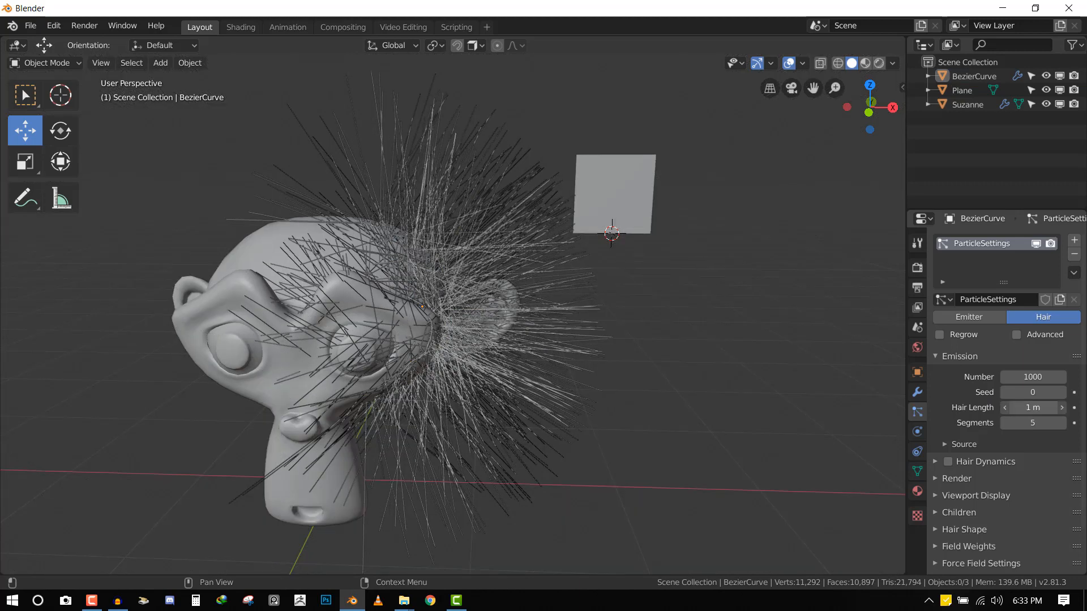
Set the stem's hair particles to a Hair Length of 0.3 m and a Number of 500.
drag(1033, 408, 1024, 408)
middle_drag(609, 327, 569, 325)
scroll(572, 325, up, 3)
click(1033, 378)
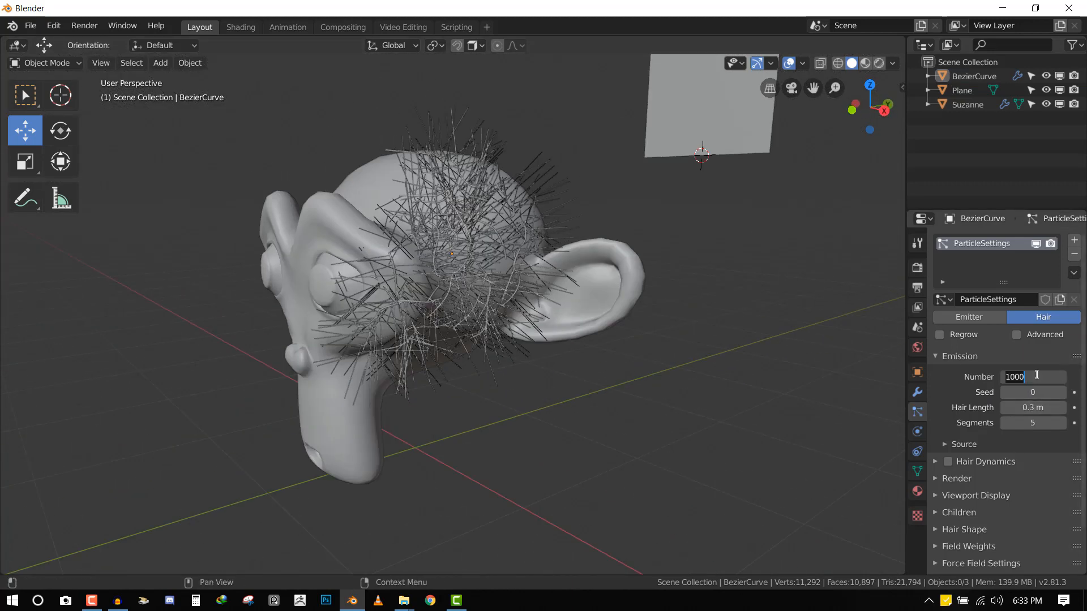
text(3)
key(BackSpace)
text(500)
key(Return)
Select the plane in front view and split the 3D viewport to place an Image Editor beside it.
middle_drag(567, 309, 242, 292)
key(KP_1)
right_click(445, 120)
shift+middle_drag(444, 124, 539, 247)
scroll(501, 250, up, 2)
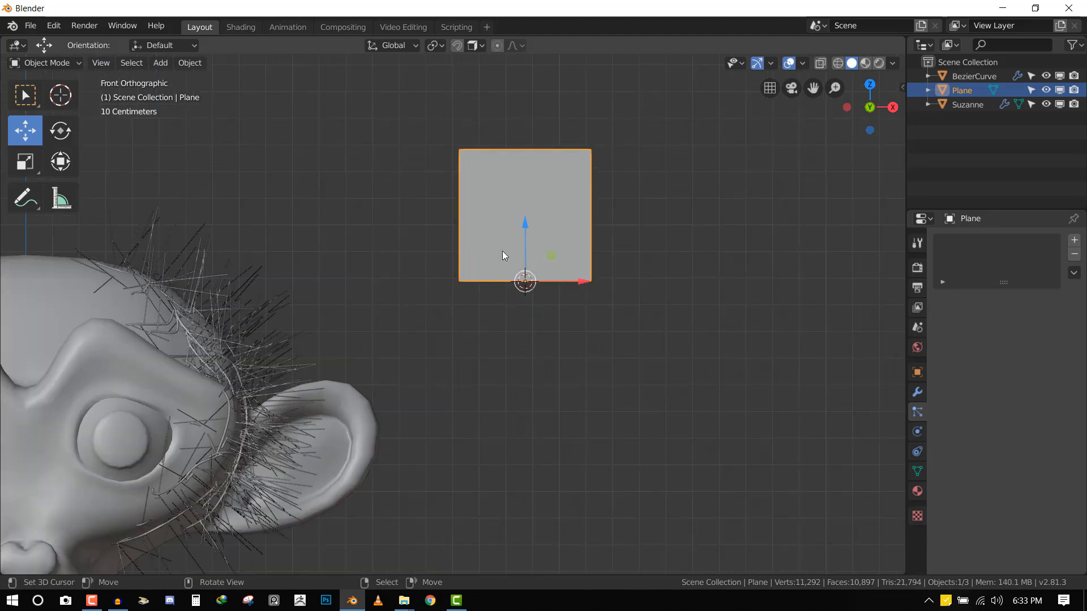
shift+middle_drag(644, 294, 600, 245)
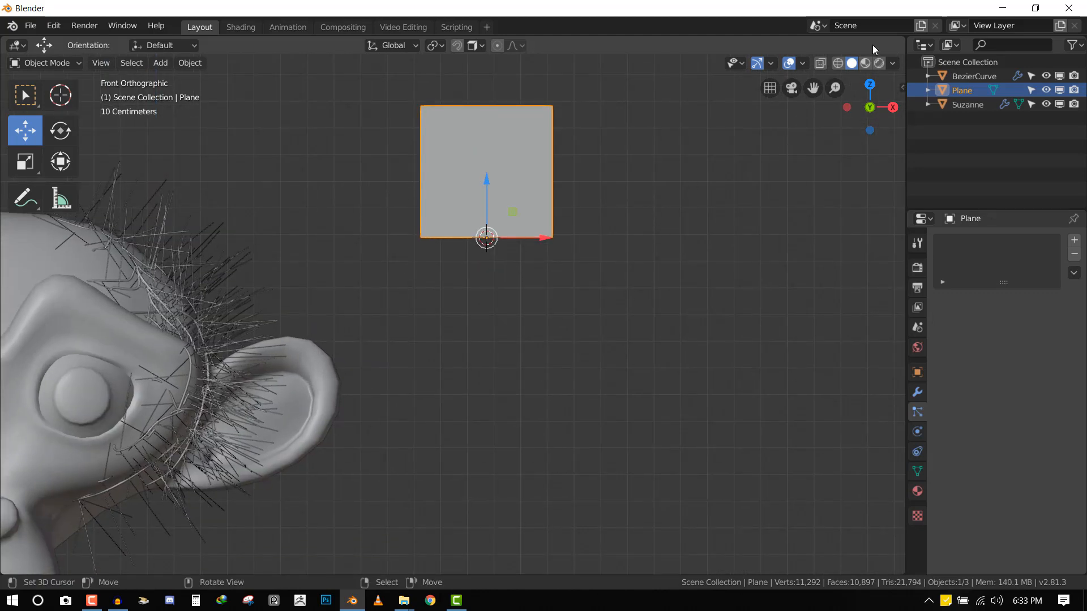
click(464, 98)
click(481, 46)
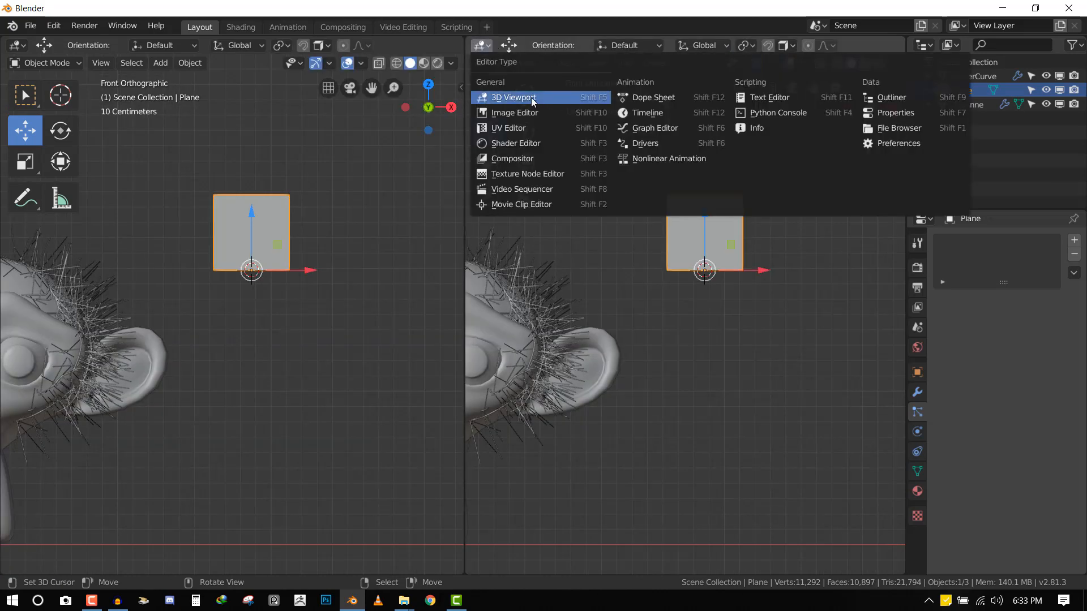
click(518, 114)
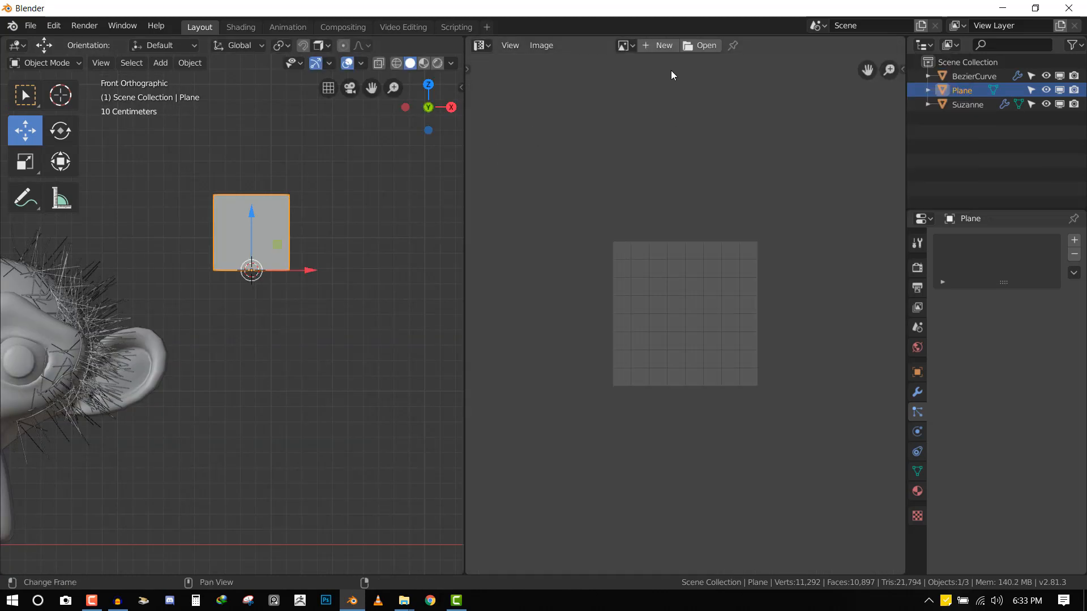
Load the ivy_leaves_by_rlvfx-d6p61z2.png image from the Textures\nature folder into the image editor.
click(690, 47)
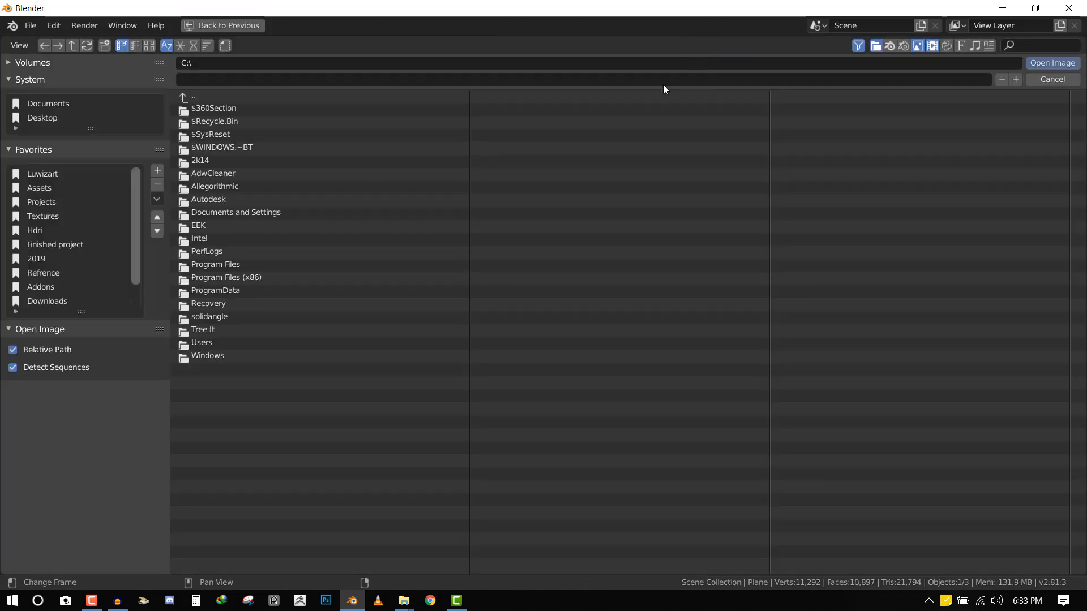
click(52, 218)
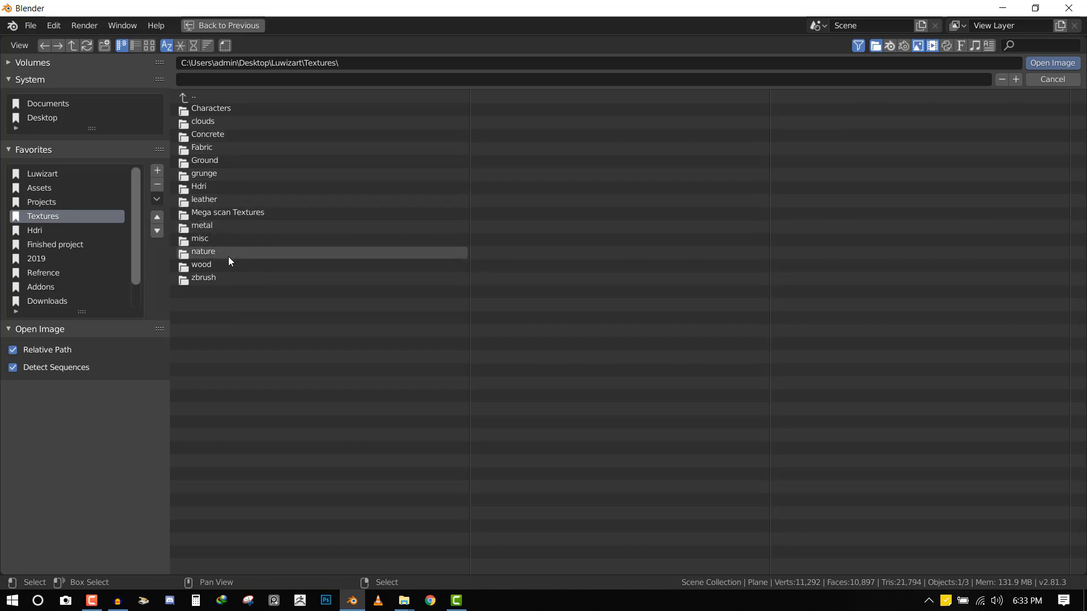
click(210, 252)
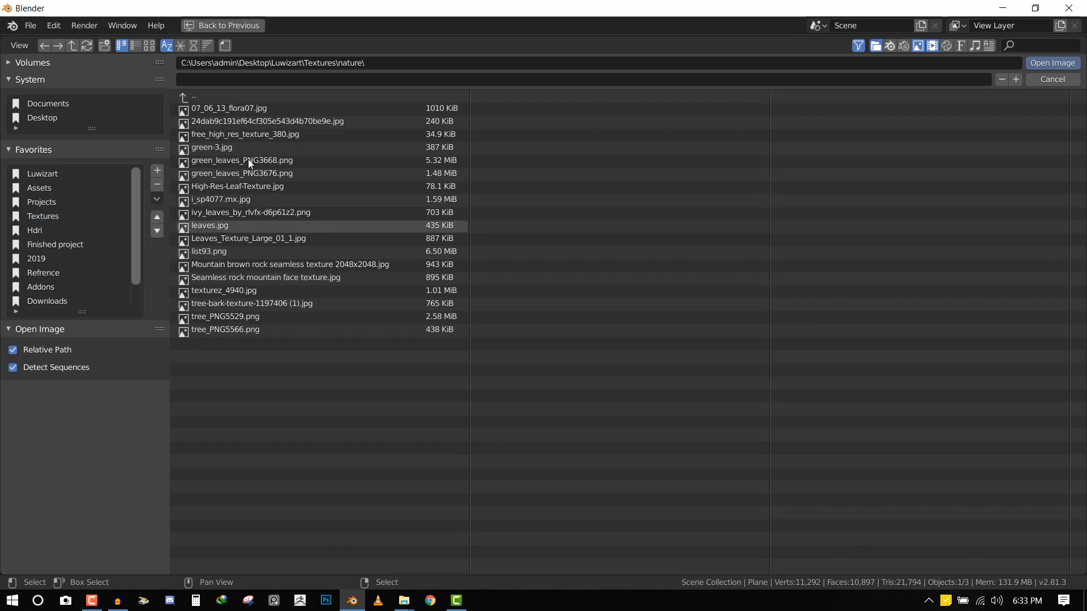
click(148, 45)
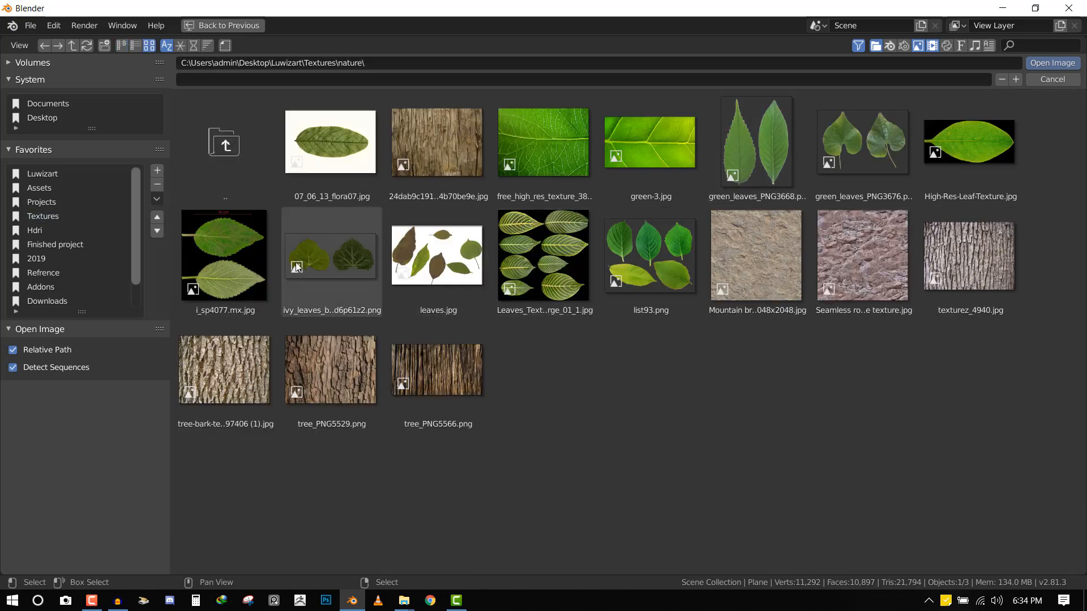
double_click(355, 256)
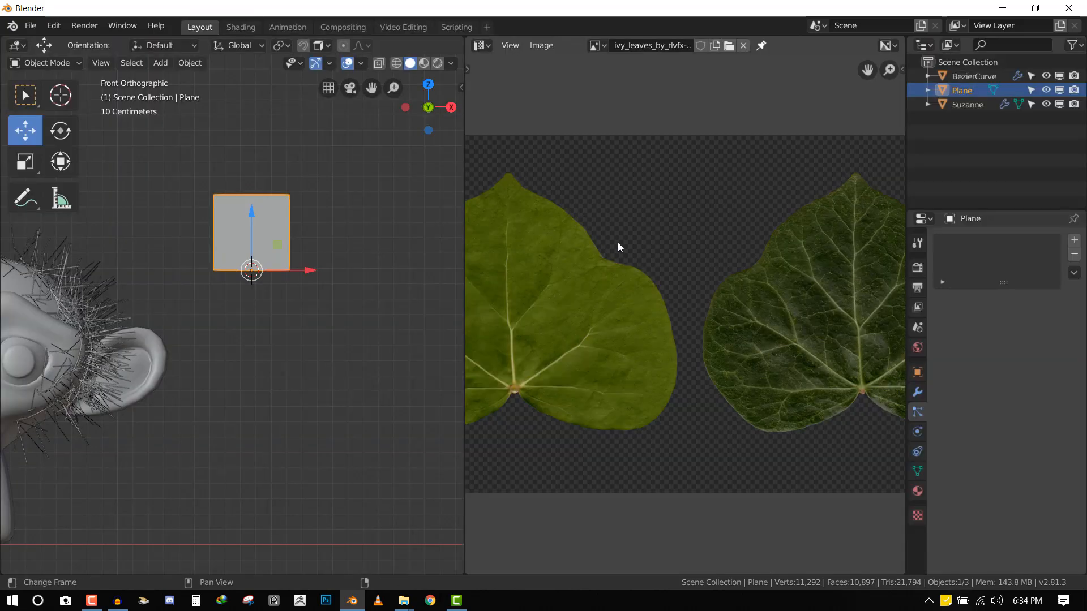
Unwrap the whole plane so its UVs lie over the ivy leaves image.
scroll(618, 247, down, 3)
middle_drag(527, 318, 609, 286)
key(Tab)
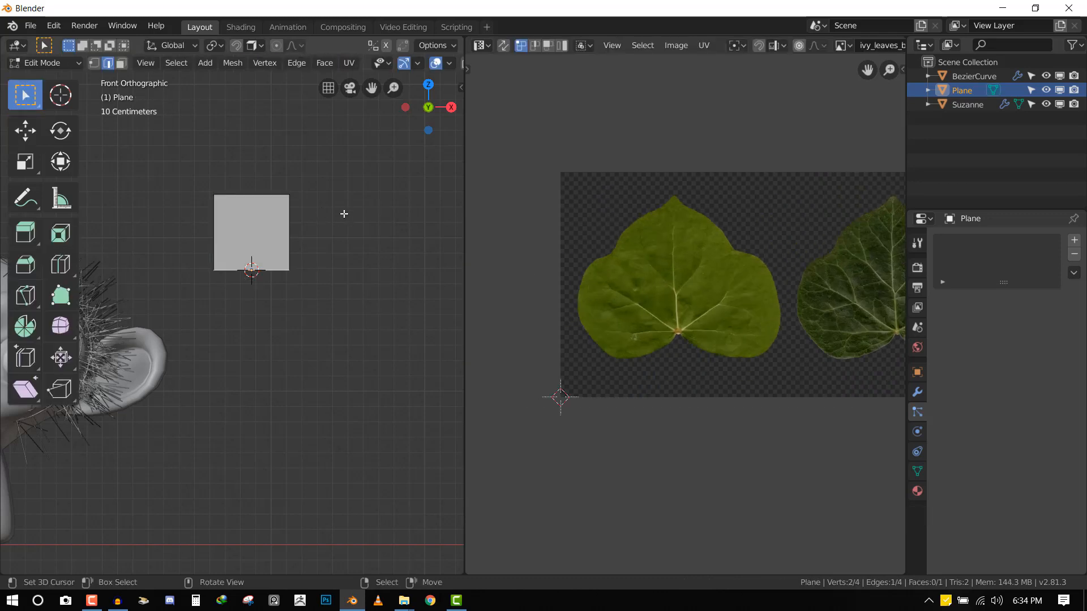
key(a)
key(u)
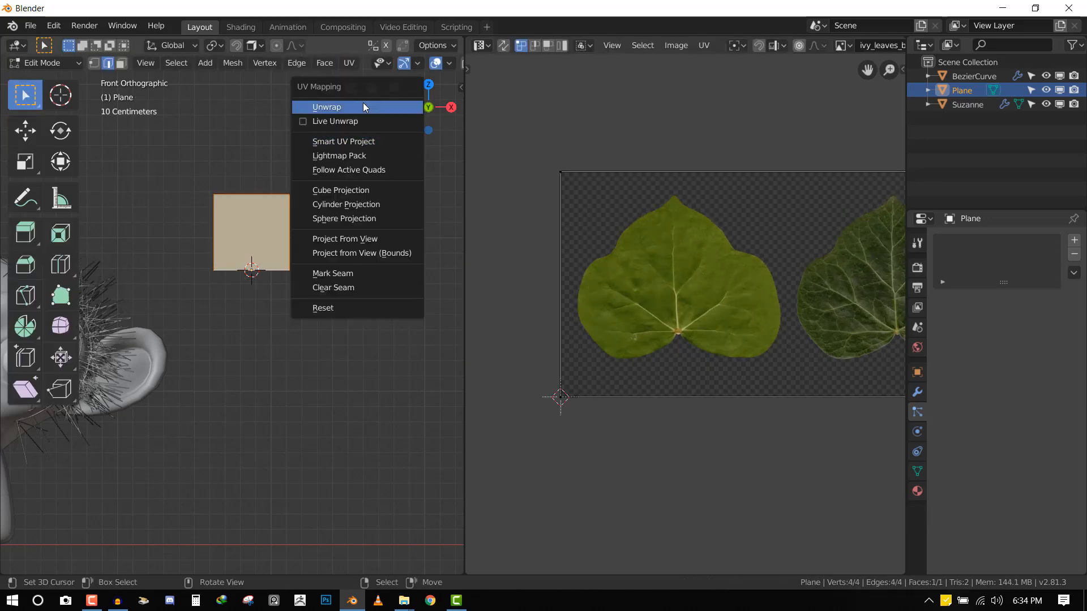
Scale the plane's UVs along X to about half the image width and move them over the light green leaf.
middle_drag(849, 258, 773, 249)
key(a)
scroll(772, 249, down, 2)
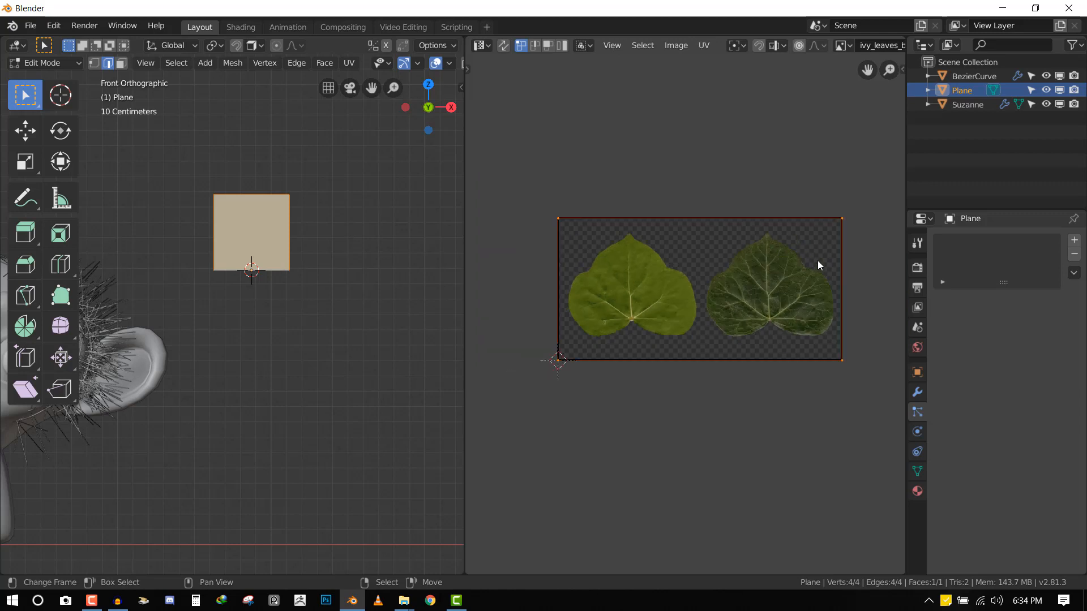
key(s)
key(x)
click(739, 269)
key(g)
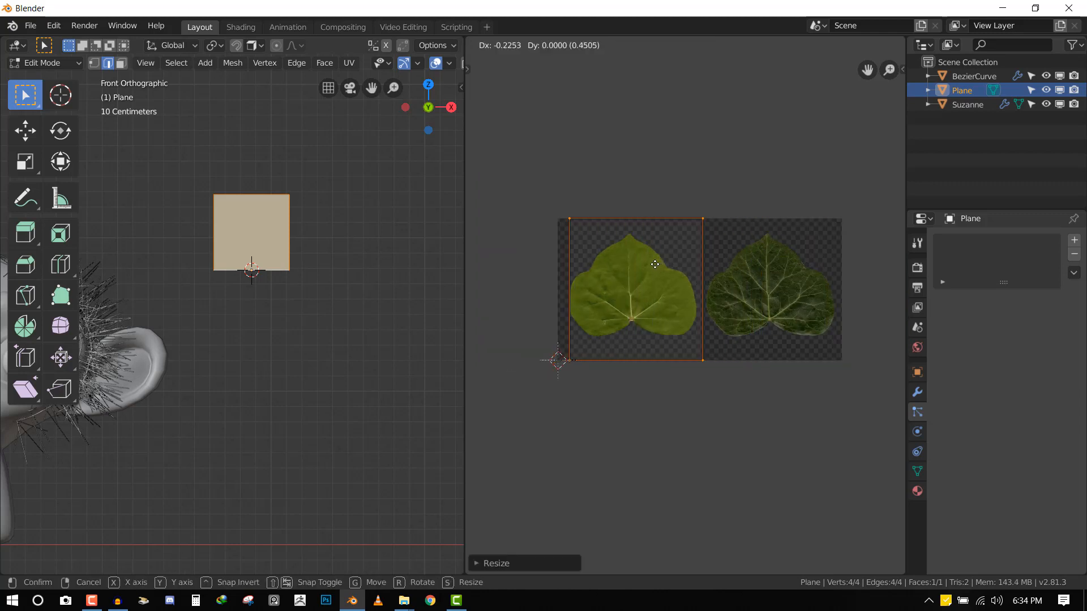
click(661, 266)
key(g)
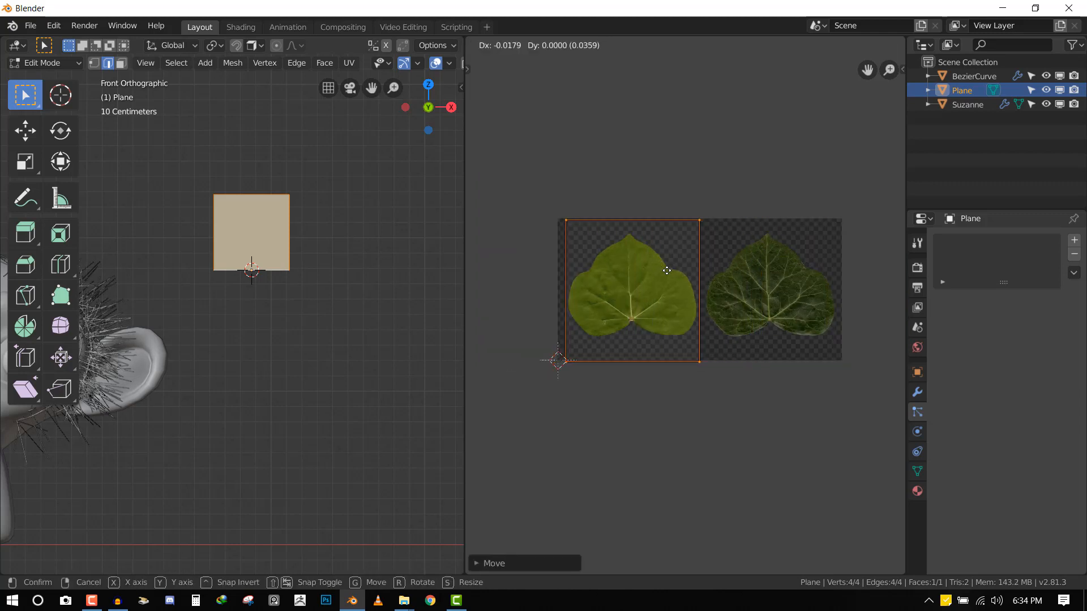
click(670, 276)
Return the plane to Object Mode, isolate it in local view and give it a new material.
key(Tab)
key(KP_Divide)
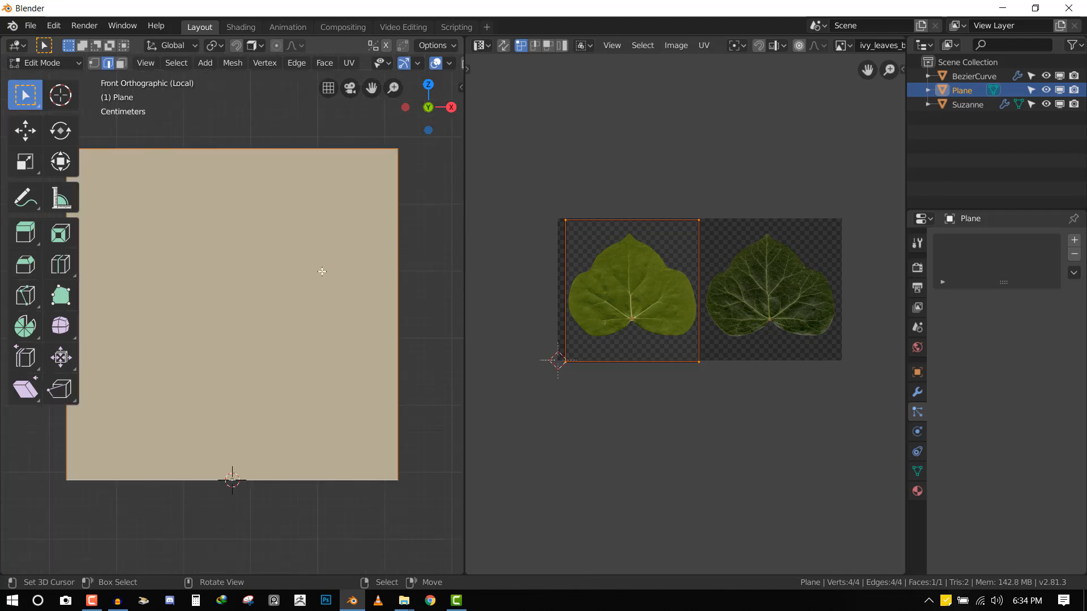
click(919, 492)
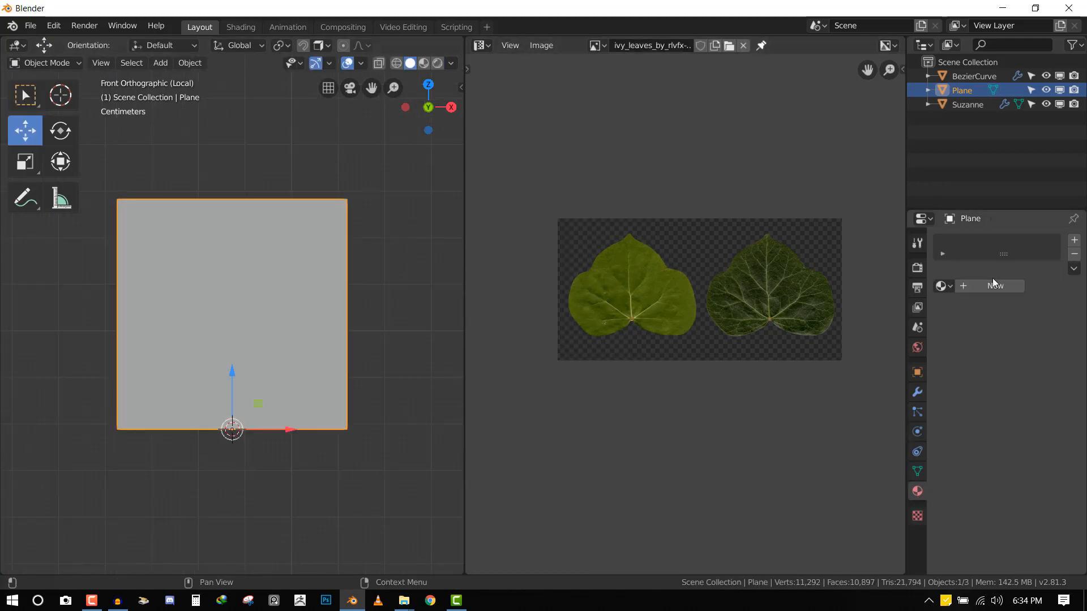
click(996, 286)
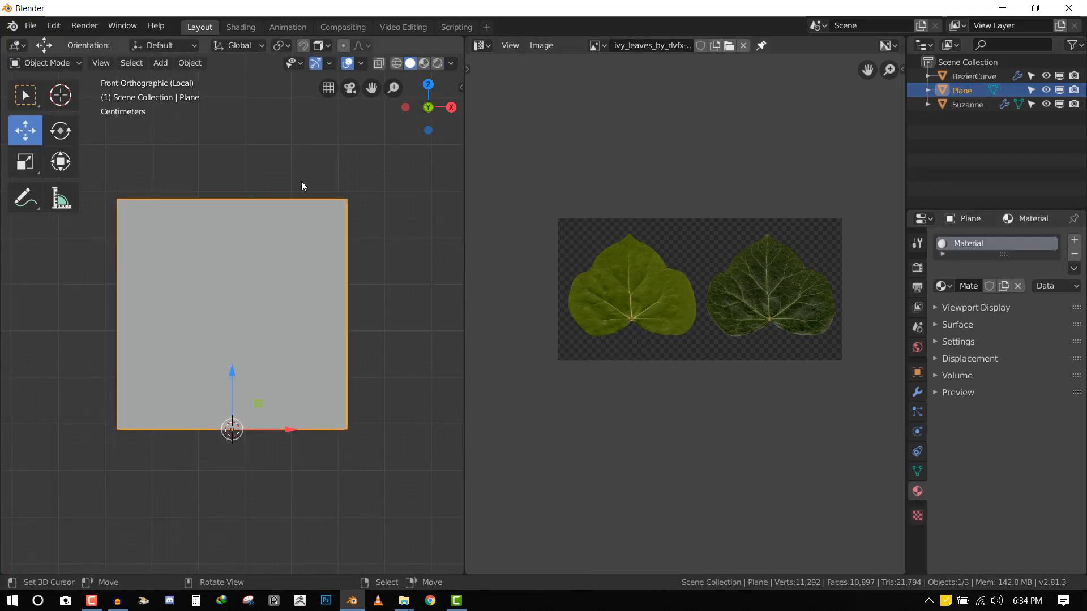
Set the scene's render engine to Eevee.
key(q)
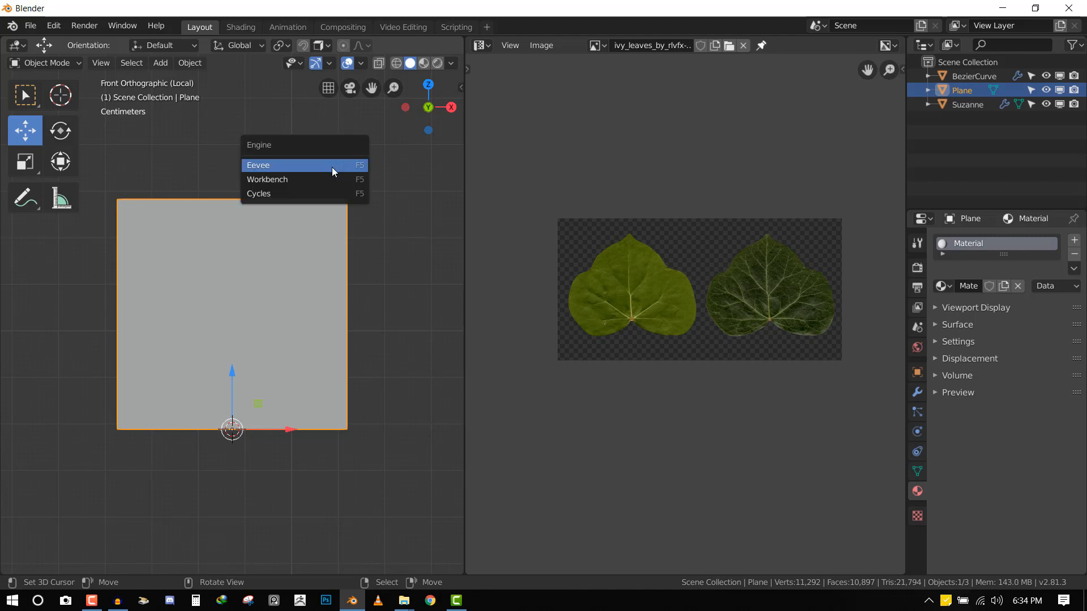
click(283, 169)
key(F5)
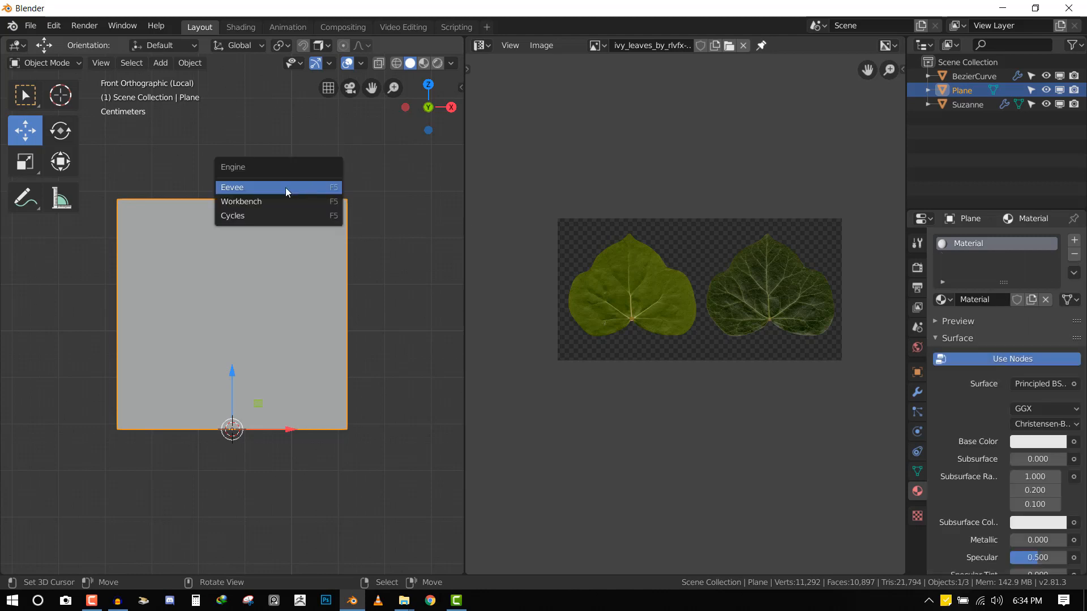
click(262, 187)
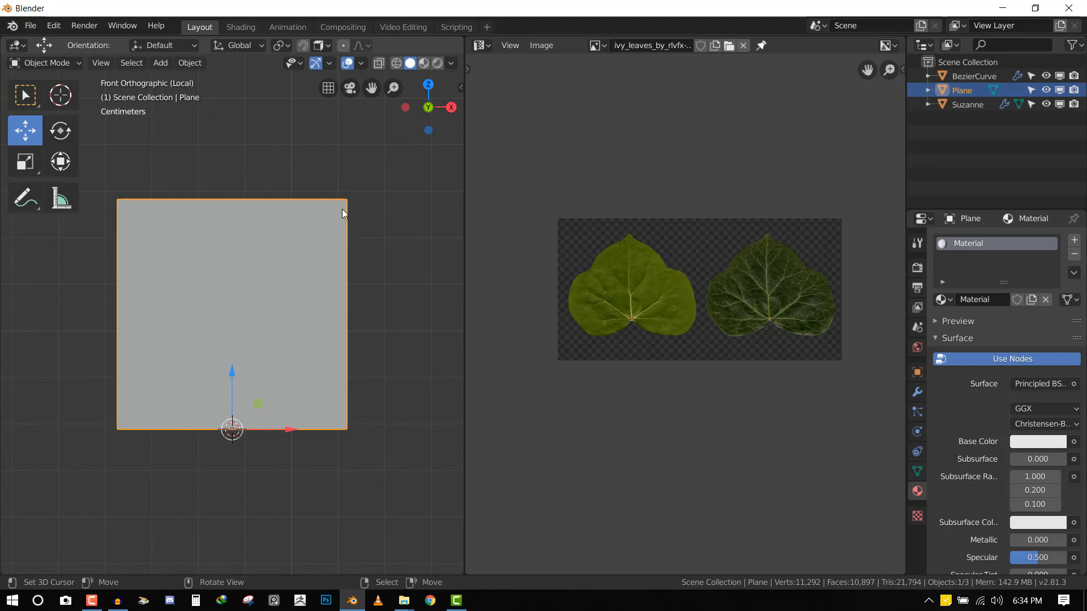
key(F5)
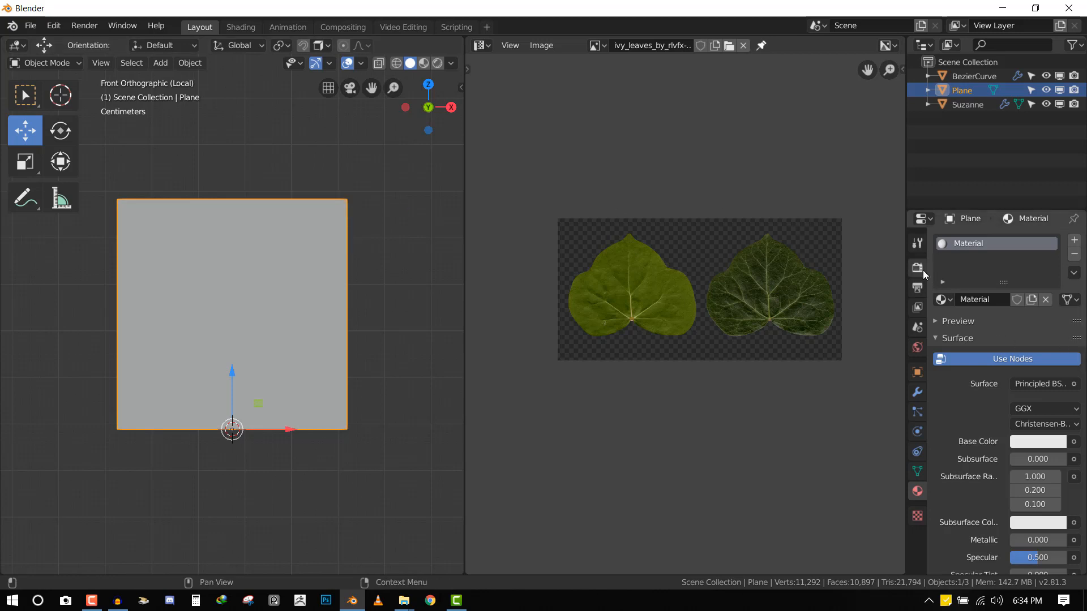
click(922, 269)
click(1044, 240)
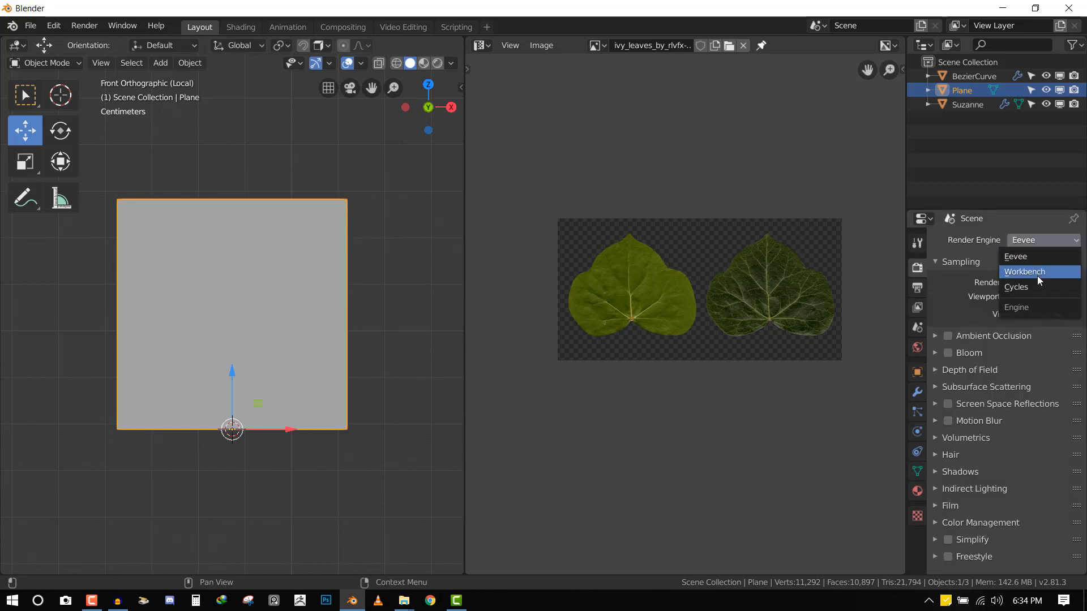
click(1020, 257)
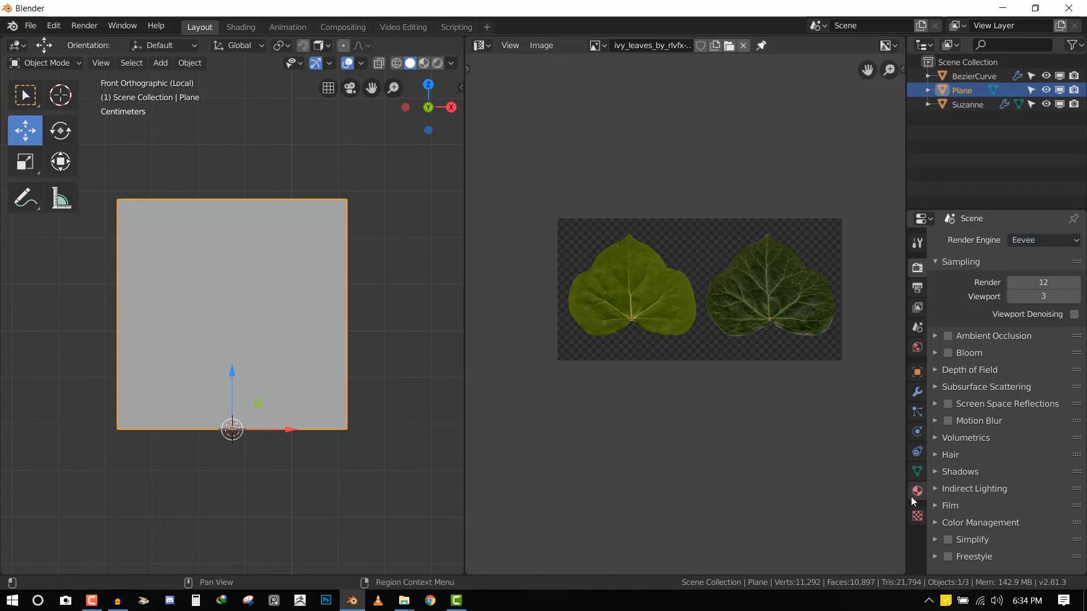
Replace the image editor with the Shader Editor showing the plane's material nodes, with its sidebar hidden.
click(918, 491)
scroll(1019, 405, down, 4)
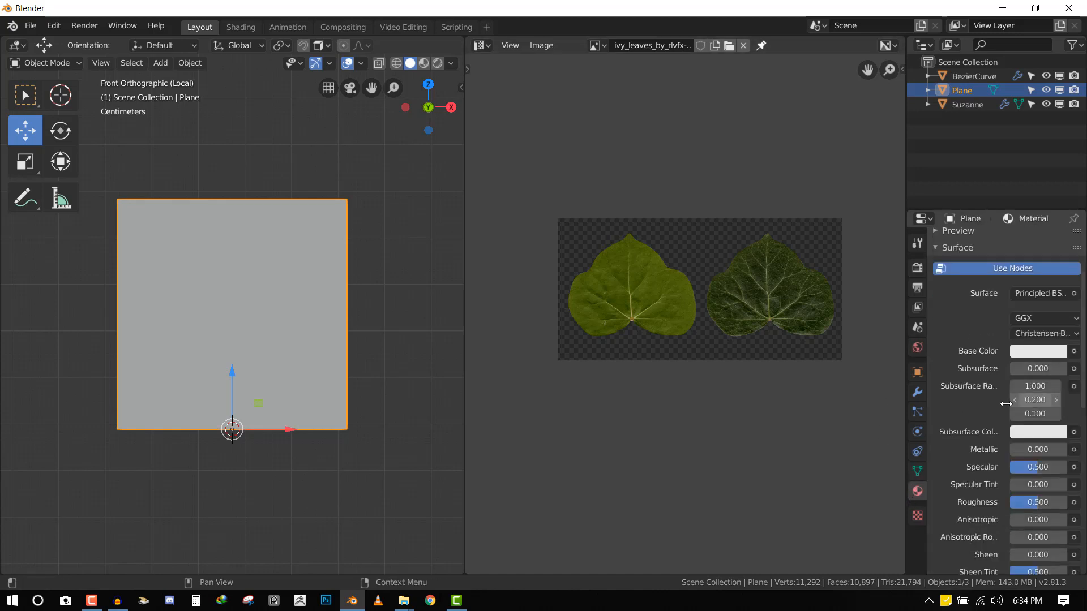
key(shift+F3)
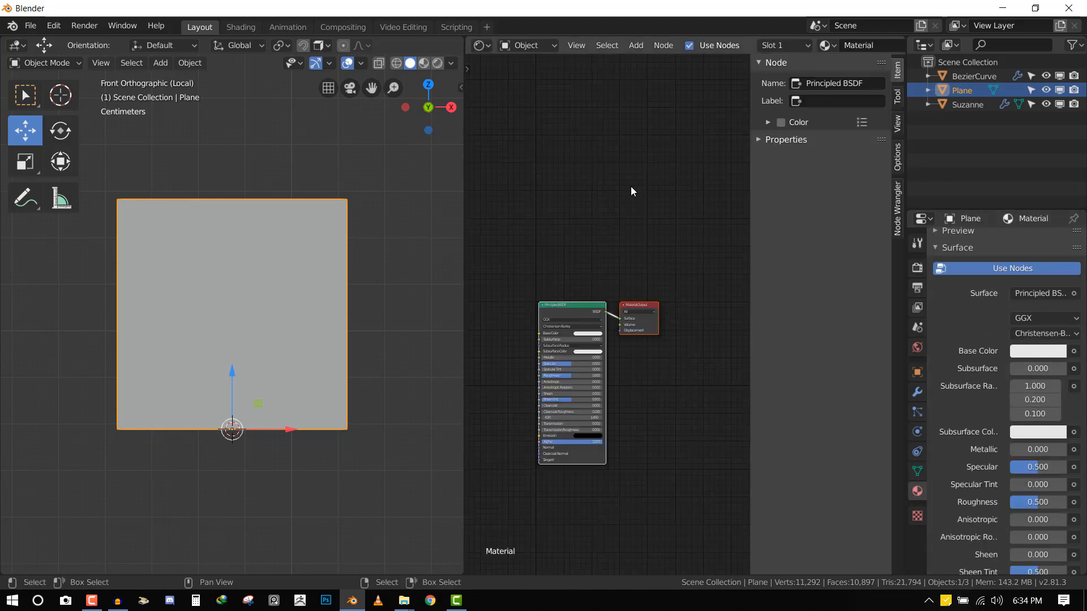
middle_drag(611, 216, 648, 165)
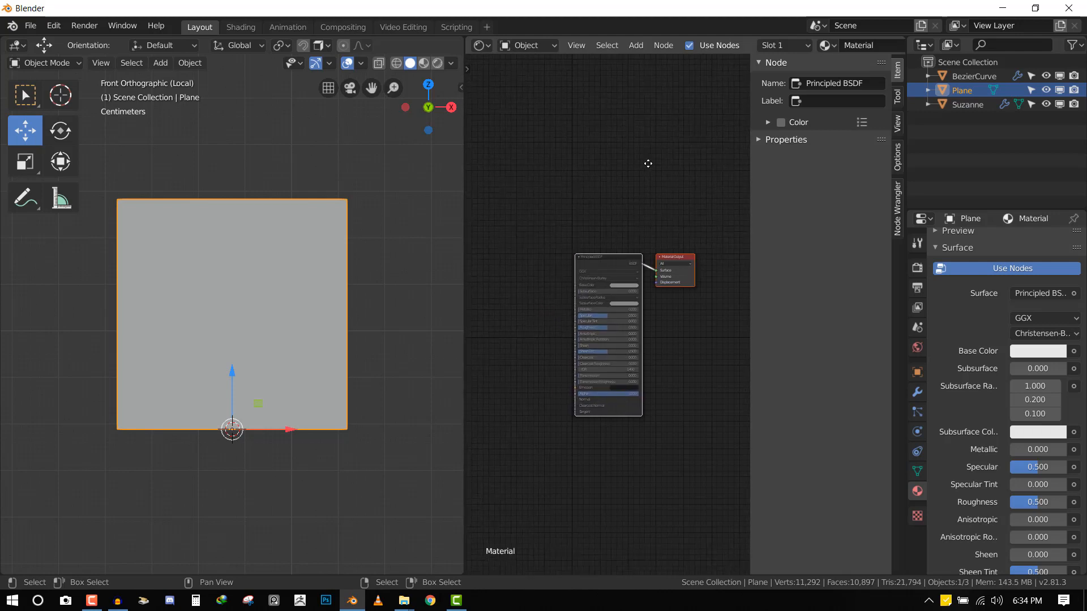
scroll(664, 184, up, 2)
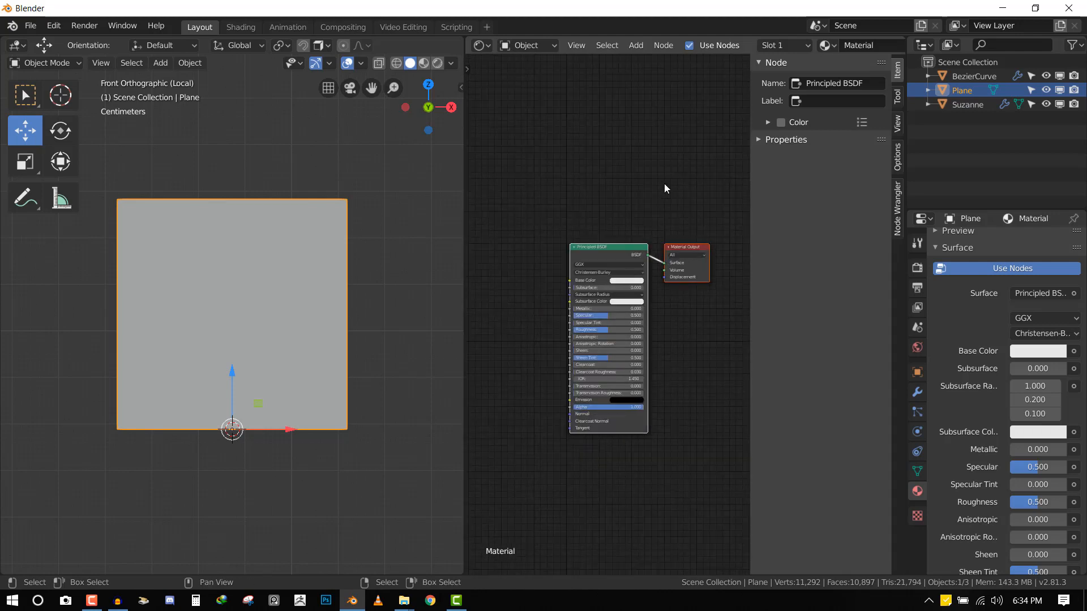
key(n)
Add an Image Texture node beside the Principled BSDF and assign the loaded ivy leaves image to it.
key(shift+a)
mouse_move(652, 235)
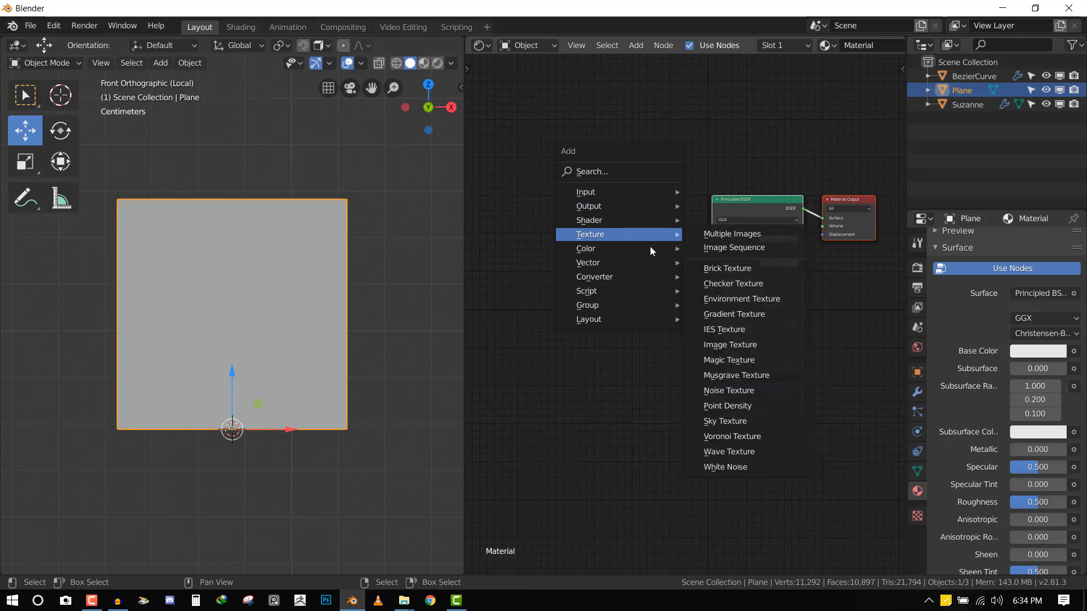
click(743, 349)
click(557, 246)
click(569, 280)
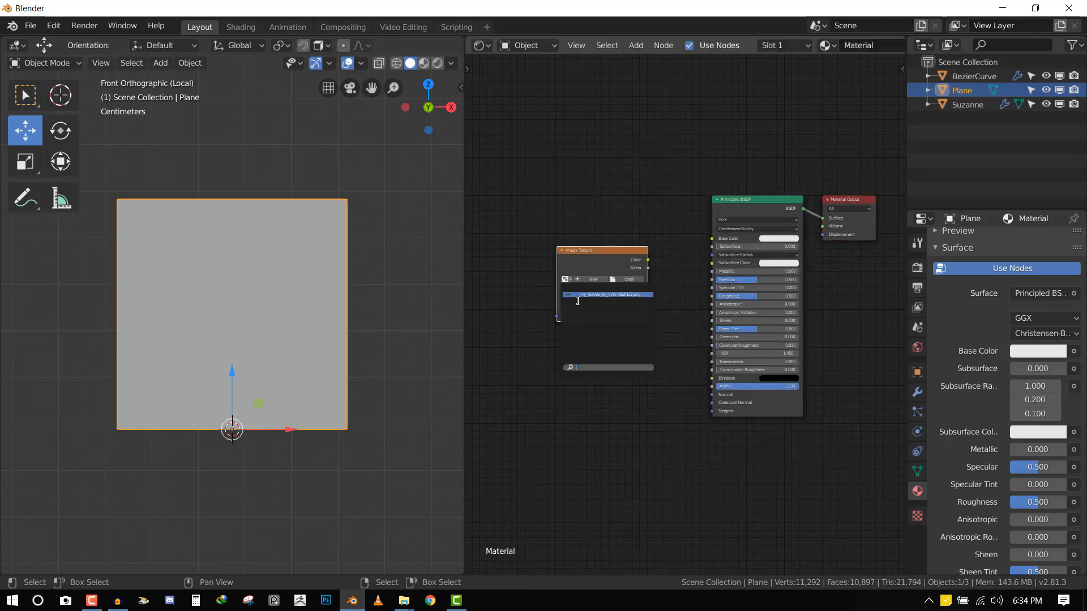
click(579, 296)
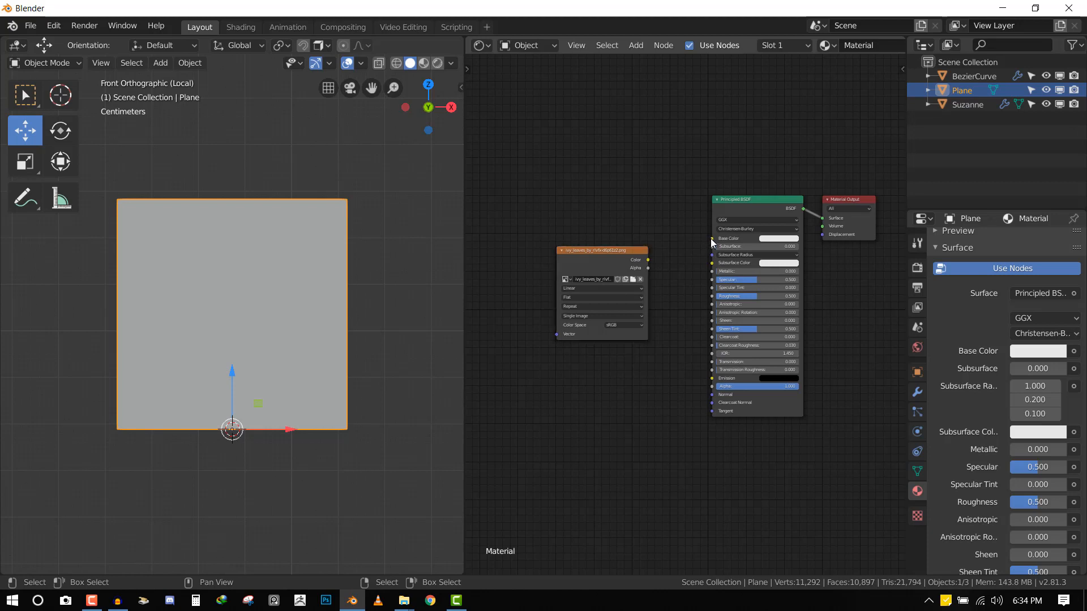
Connect the image texture's Color to the Principled BSDF's Base Color and display the plane in LookDev shading.
scroll(650, 247, up, 1)
drag(642, 250, 717, 225)
drag(547, 244, 529, 241)
scroll(319, 243, down, 1)
key(z)
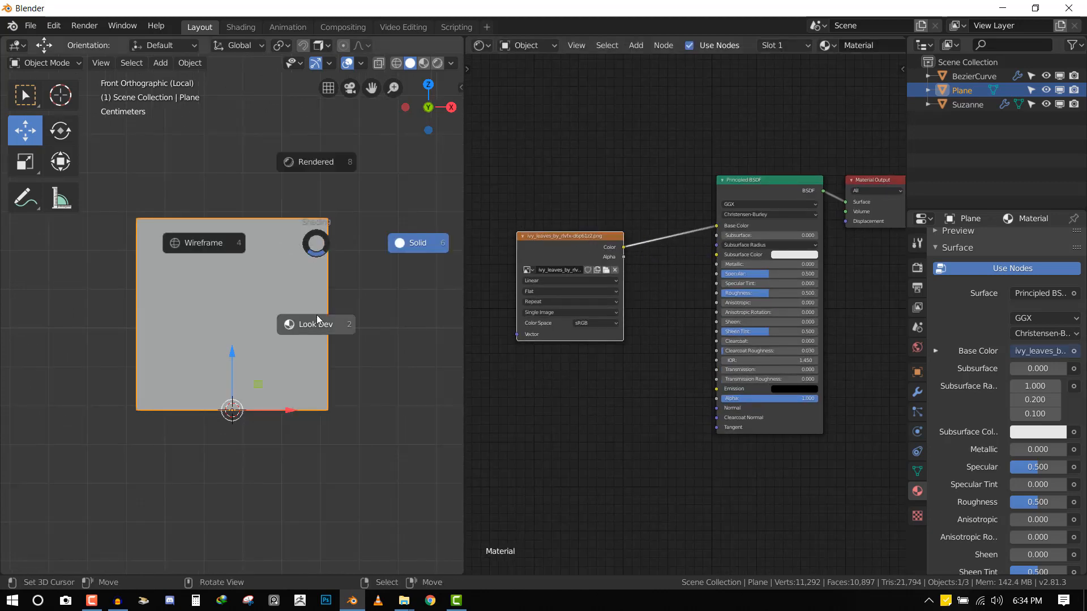
click(318, 315)
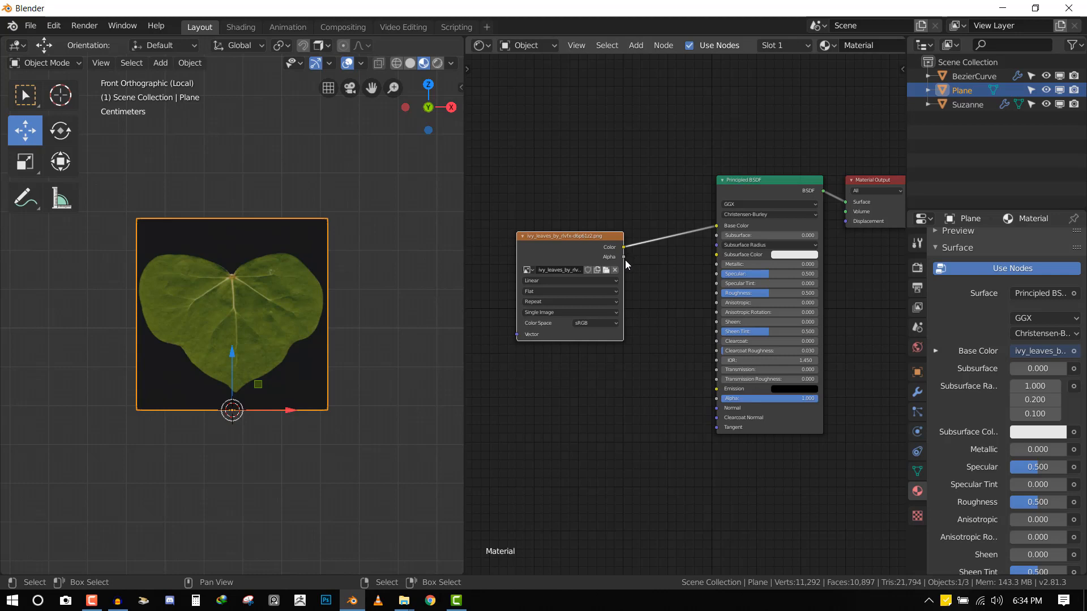
Connect the image texture's Alpha output to the Principled BSDF's Alpha input.
drag(624, 257, 711, 400)
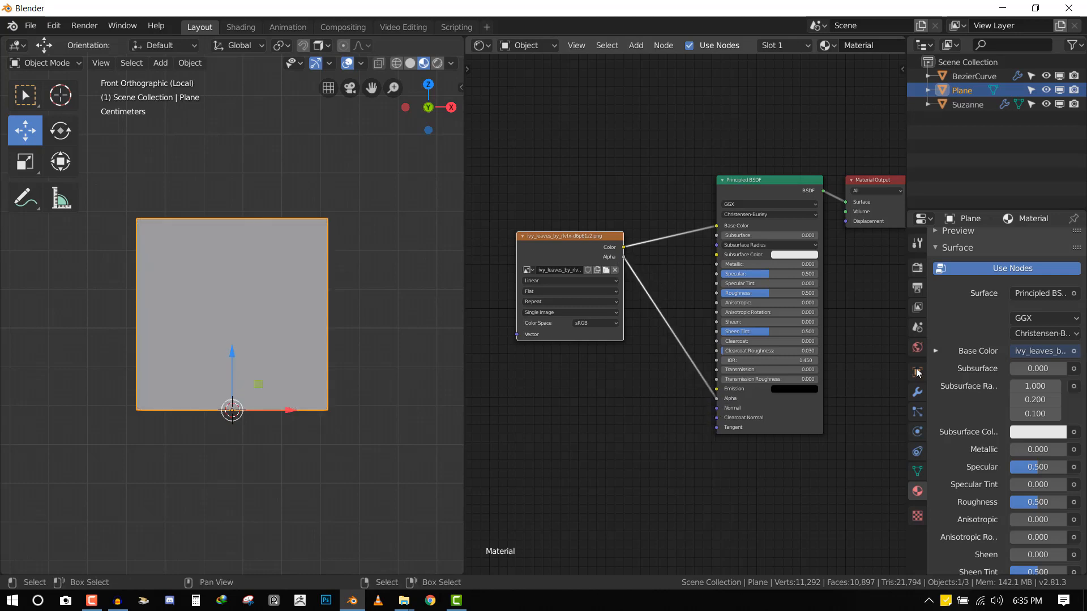
scroll(982, 445, down, 5)
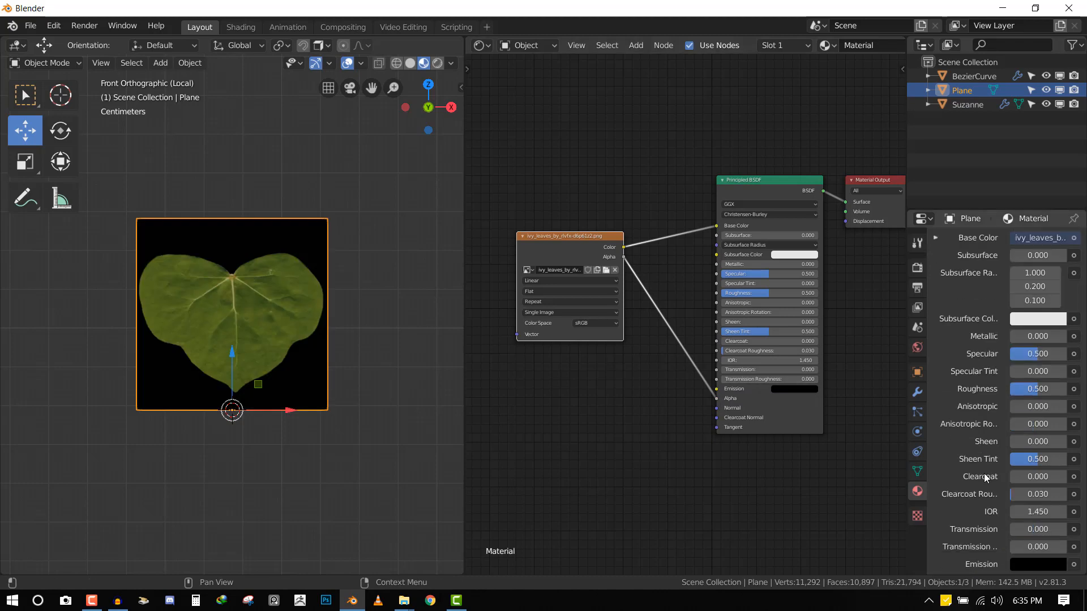
Set the leaf material's blend mode to Alpha Blend and inspect the deselected plane from the front.
scroll(1016, 538, down, 10)
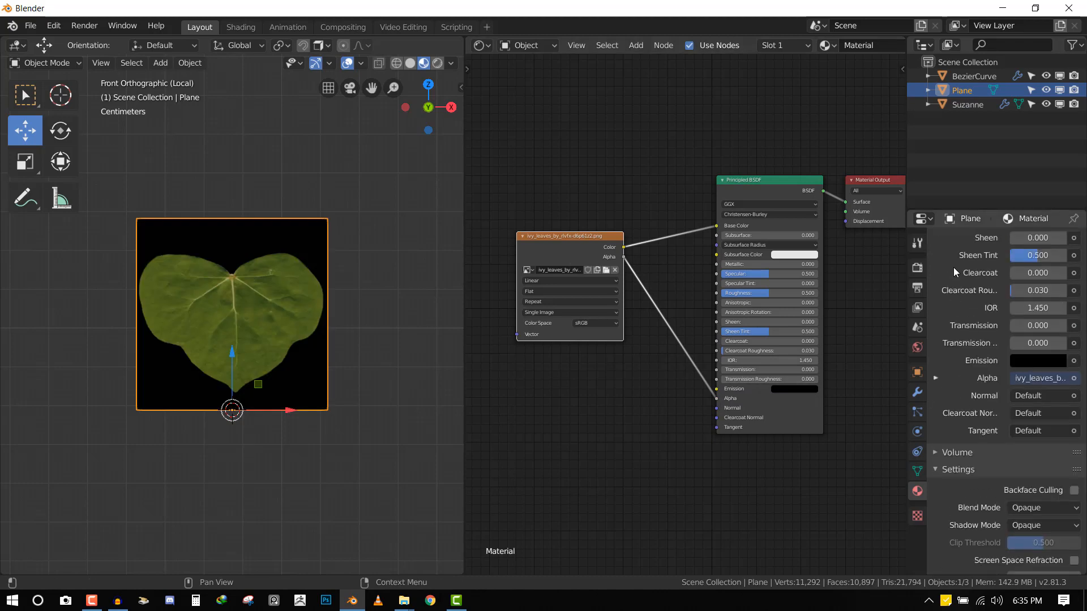
click(1038, 440)
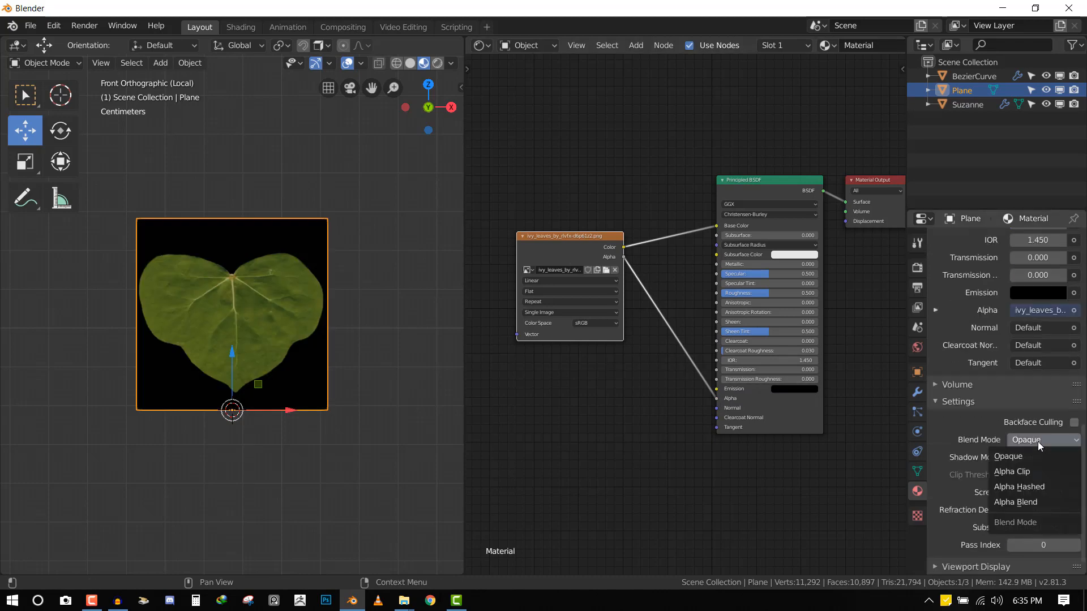
click(1018, 502)
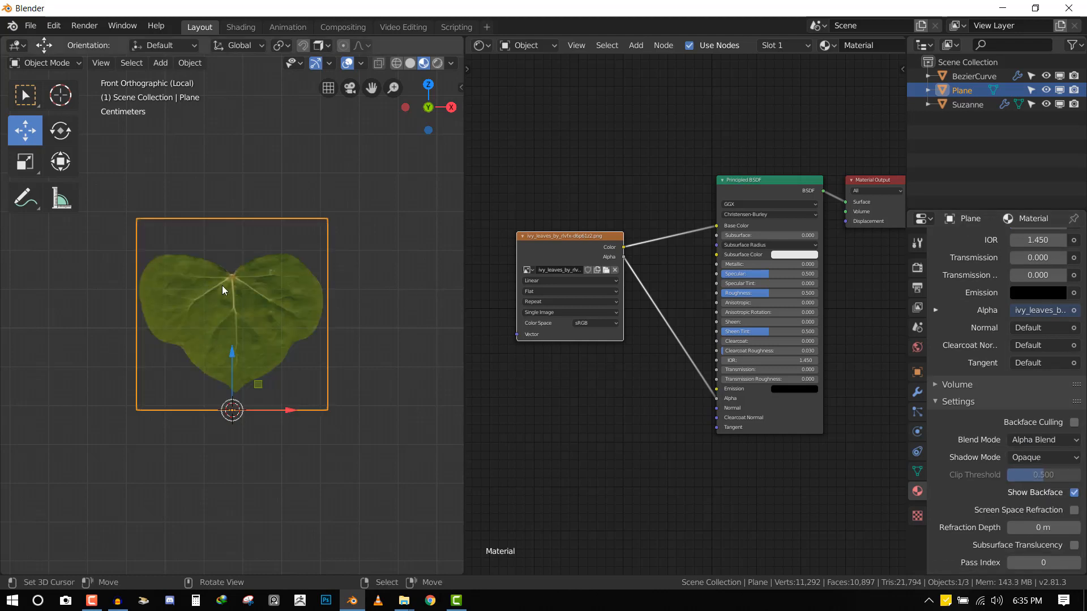
scroll(222, 286, up, 1)
scroll(276, 294, up, 2)
key(alt+a)
middle_drag(277, 294, 270, 294)
key(KP_1)
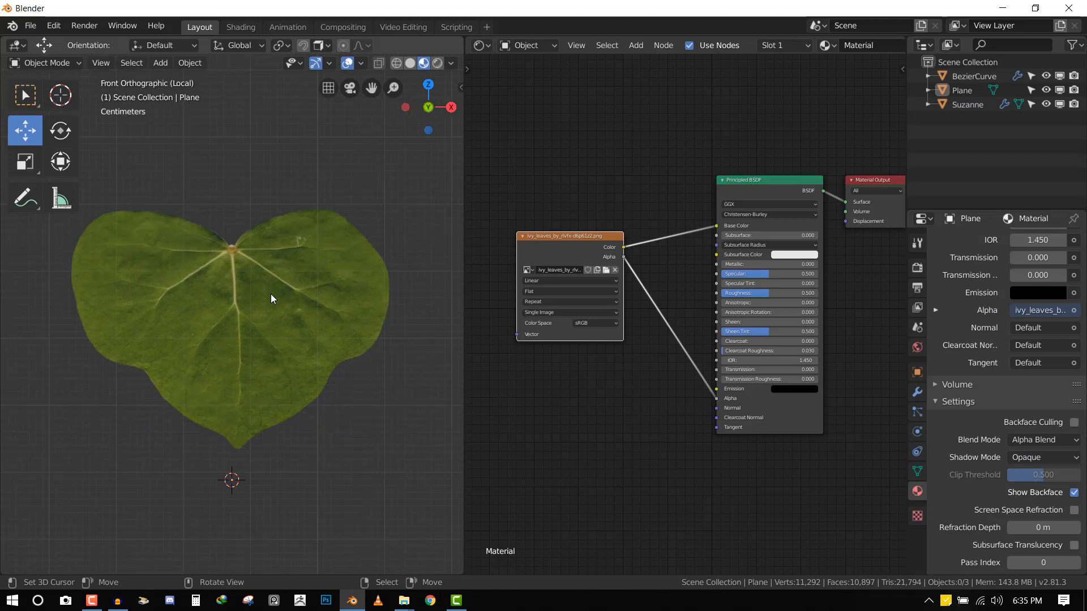
scroll(451, 291, down, 1)
Cut the link between the image texture's Alpha output and the Principled BSDF's Alpha input.
drag(607, 257, 589, 246)
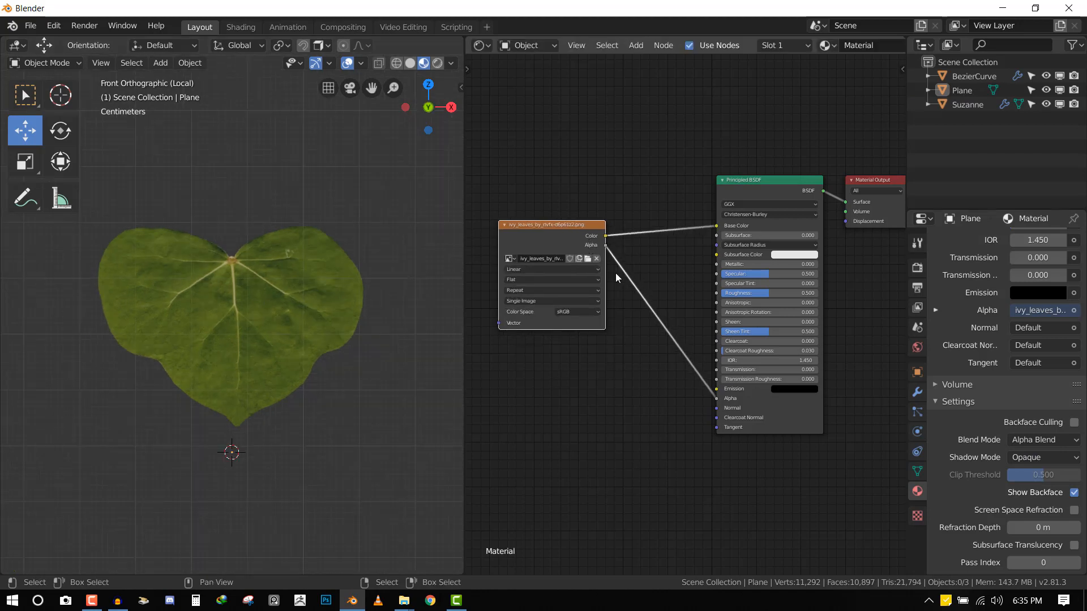
middle_drag(616, 278, 733, 261)
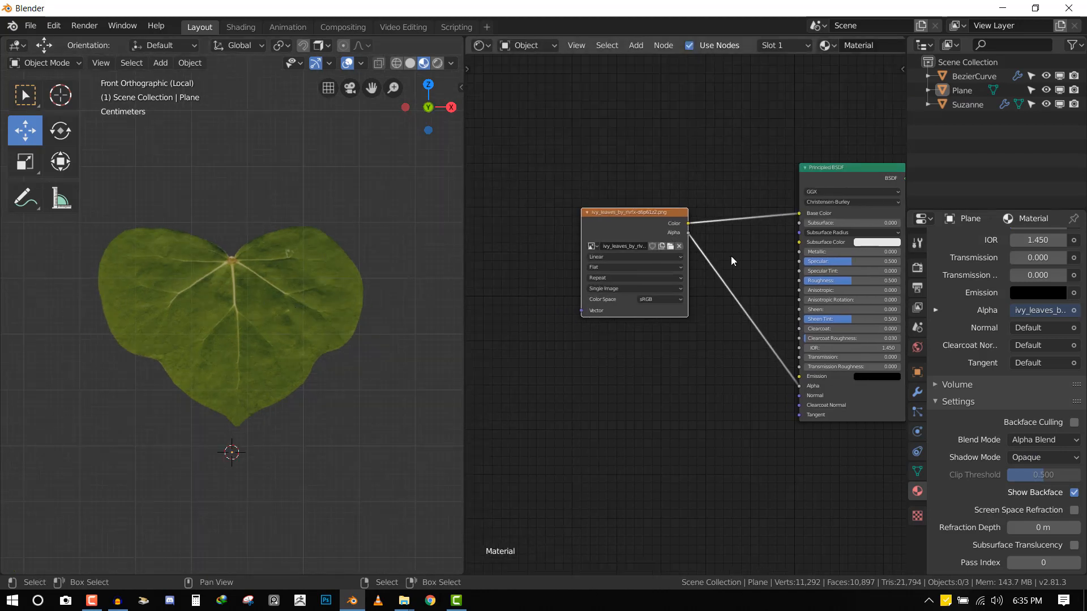
ctrl+right_drag(732, 261, 718, 311)
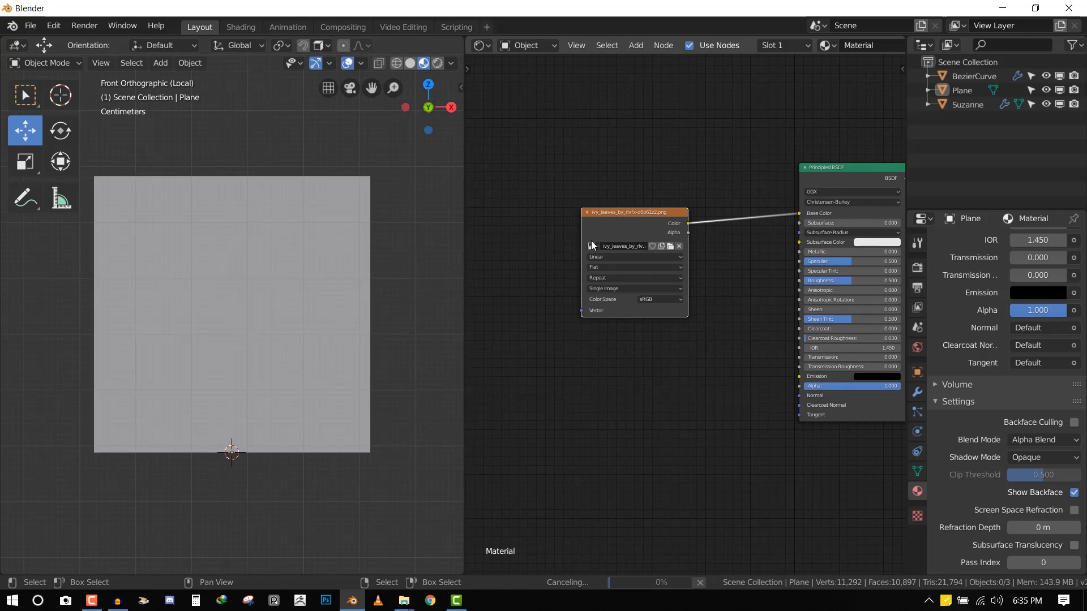
drag(577, 243, 566, 246)
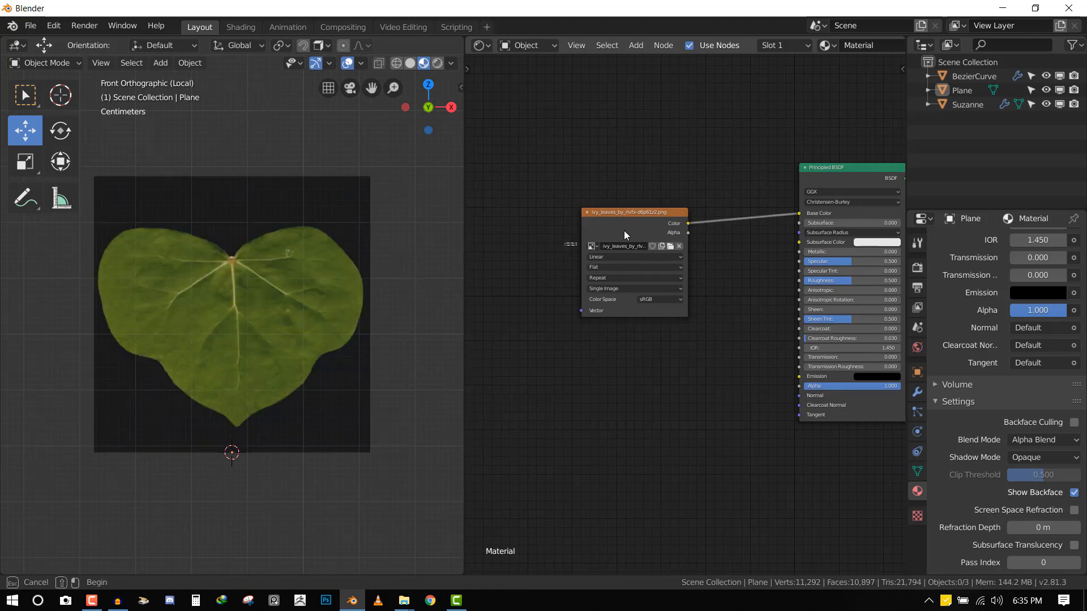
Add a ColorRamp node between the image texture and the Principled BSDF, and connect the image's Color to its Fac.
drag(624, 237, 548, 252)
key(shift+a)
mouse_move(678, 327)
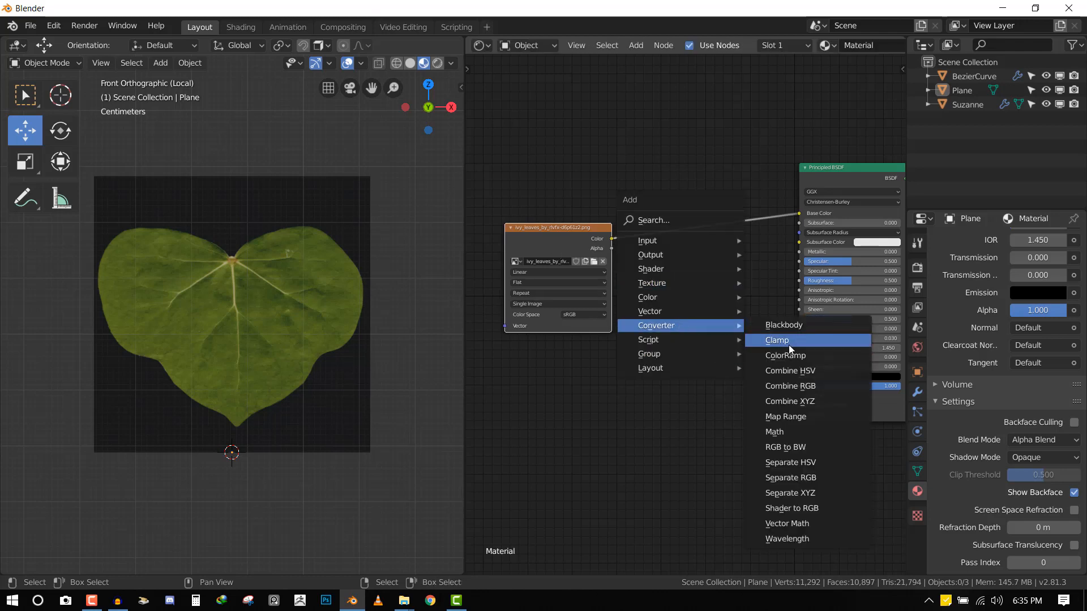
click(787, 356)
click(684, 305)
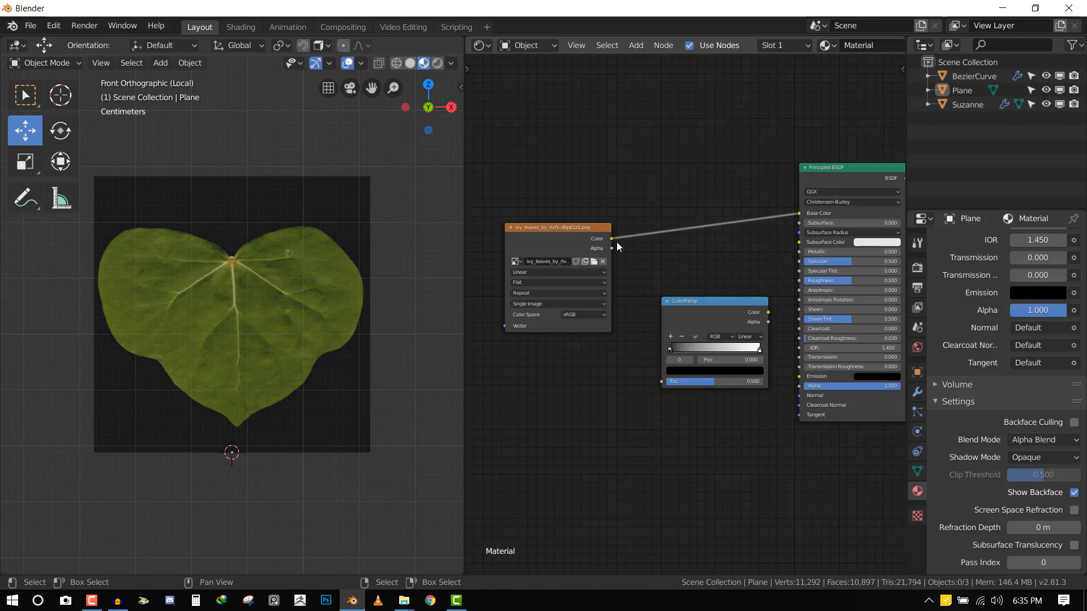
drag(617, 243, 662, 381)
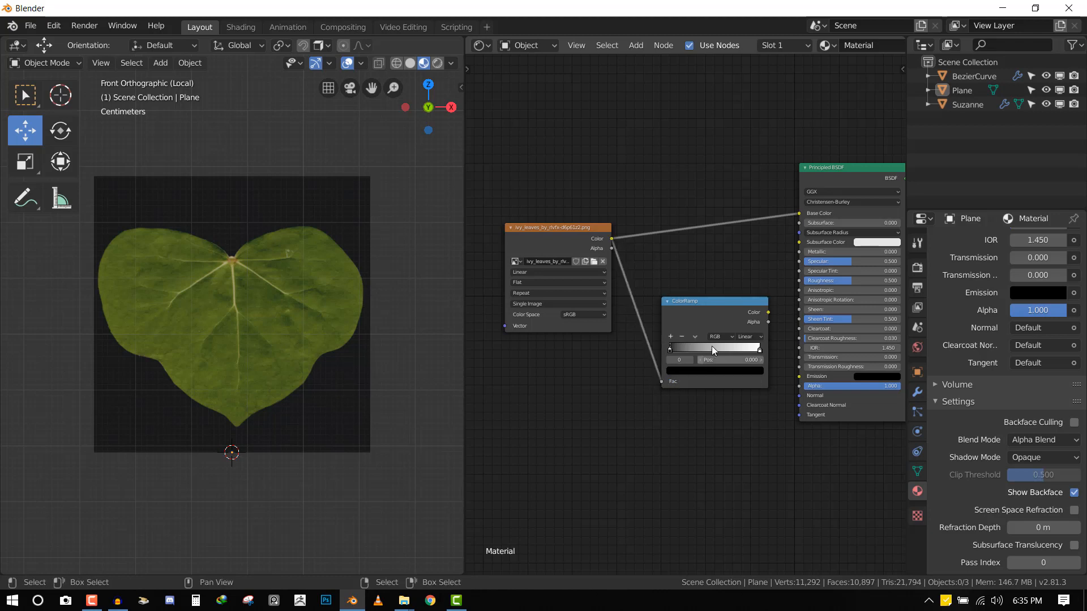
Preview the ColorRamp's output on the plane and move its white stop to position 0.391.
ctrl+shift+click(717, 318)
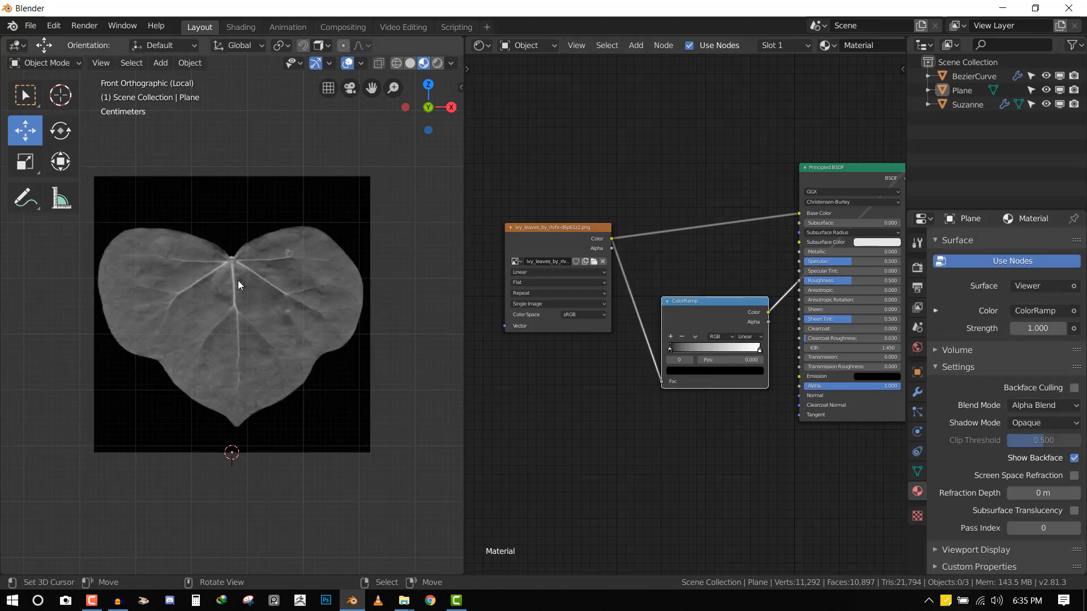
scroll(263, 270, up, 2)
drag(670, 350, 652, 351)
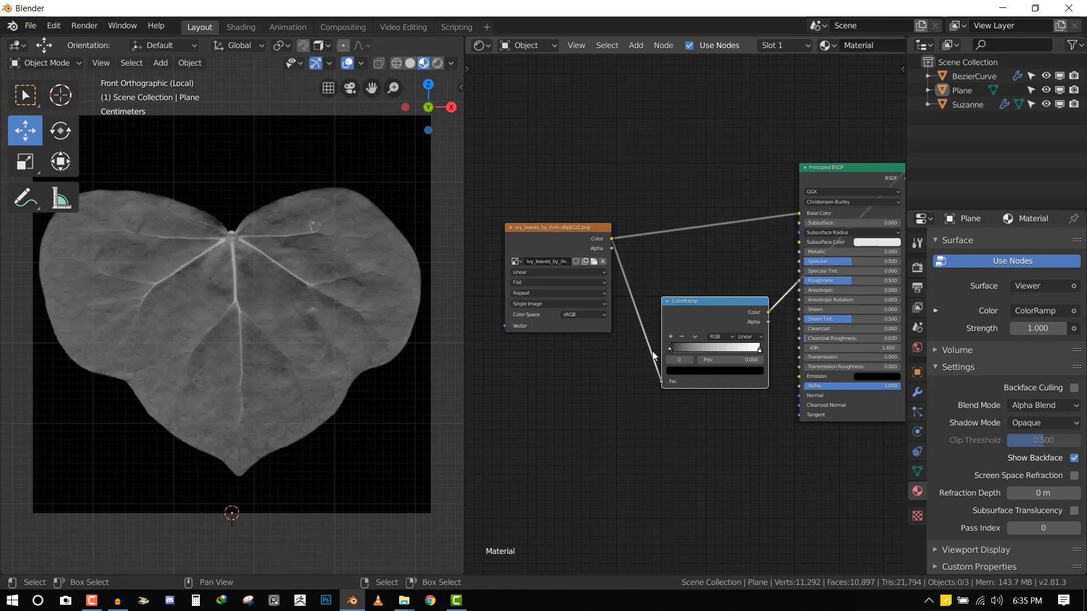
drag(759, 350, 668, 351)
mouse_move(678, 349)
mouse_down()
mouse_move(648, 354)
mouse_move(690, 355)
mouse_up()
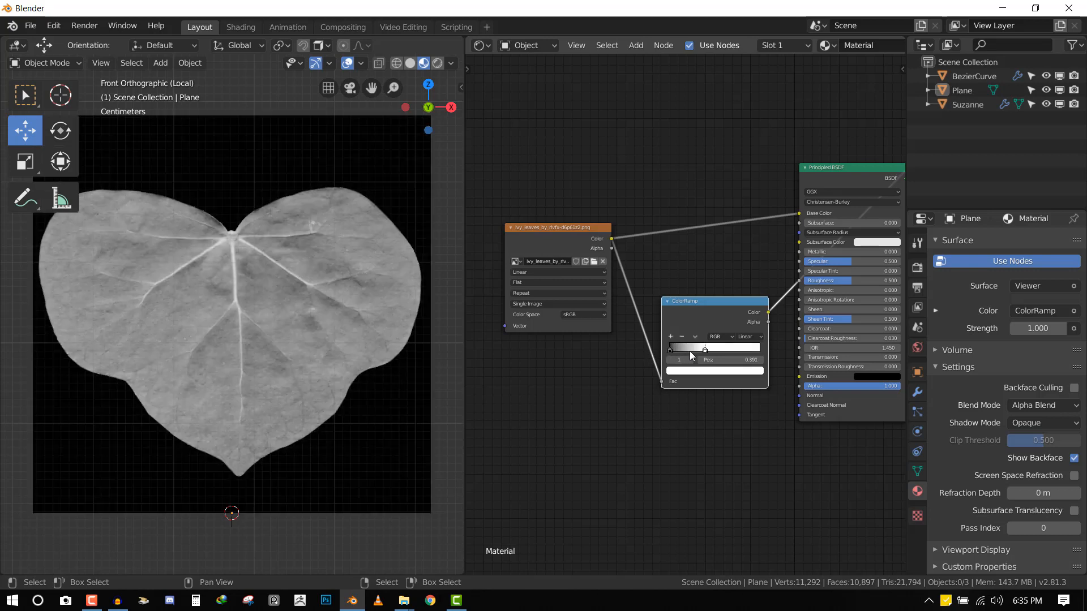
Set the ColorRamp's interpolation to Constant and move its white stop to position 0.004.
click(749, 337)
click(747, 338)
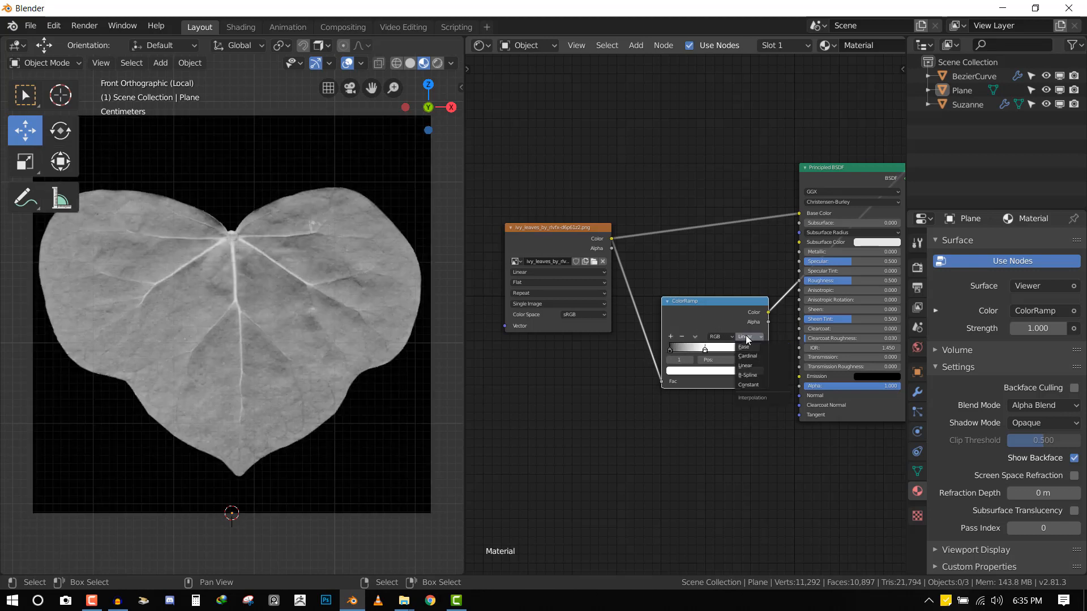
click(759, 385)
drag(707, 351, 674, 354)
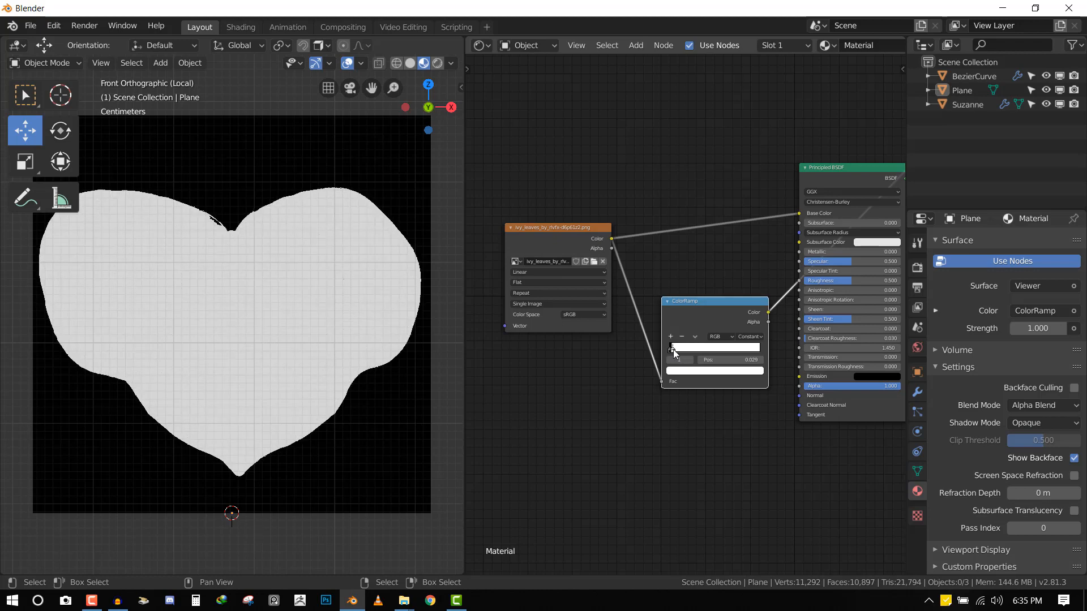
drag(671, 352, 669, 352)
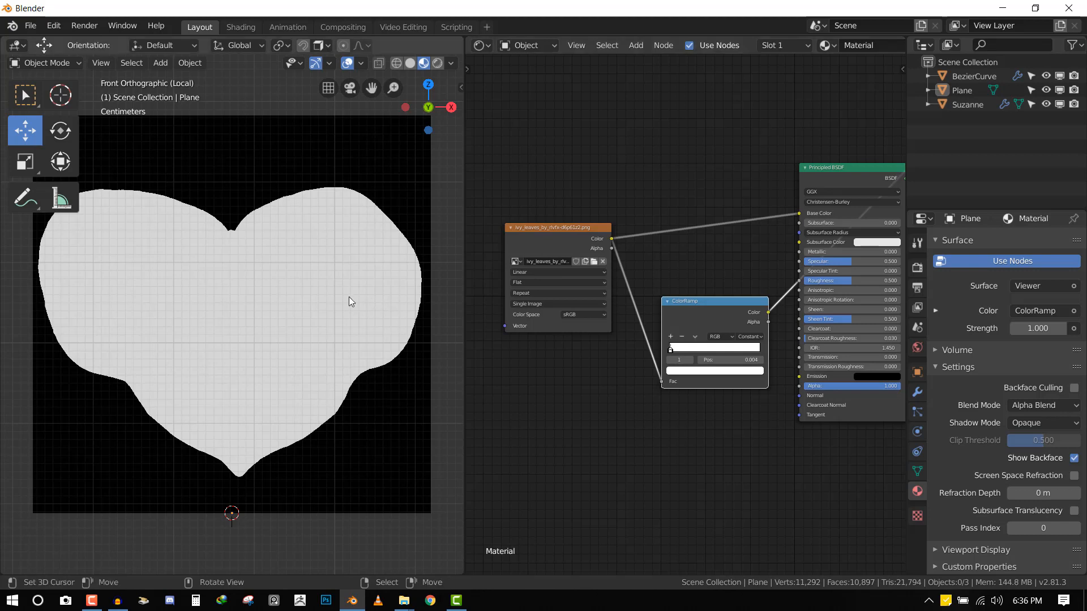
mouse_move(349, 297)
middle_down()
mouse_move(275, 322)
mouse_move(359, 315)
middle_up()
key(KP_1)
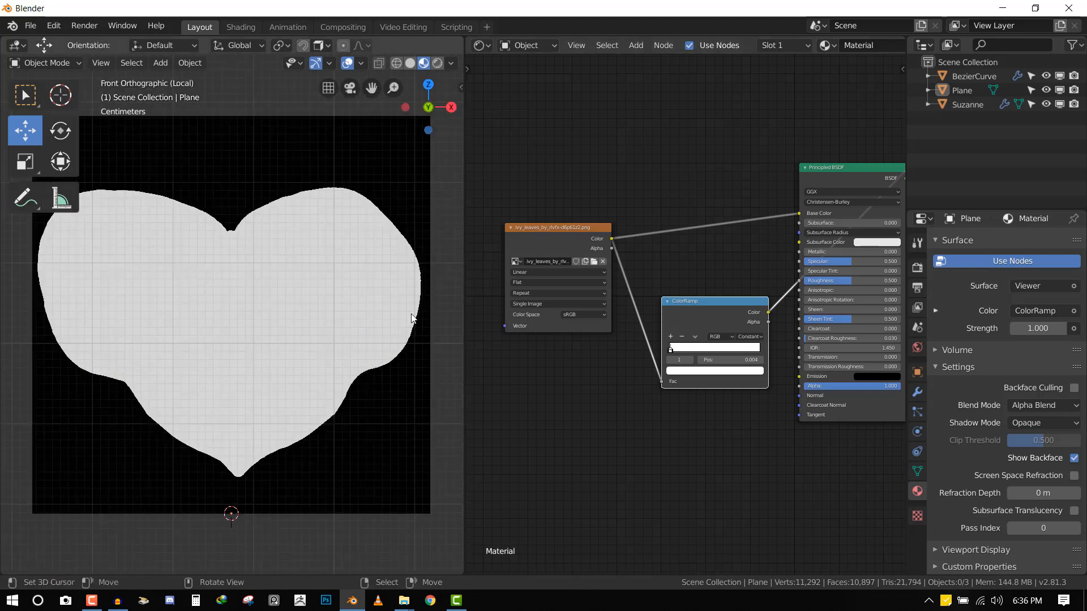
Preview the image texture's output for comparison, and return the preview to the ColorRamp mask.
ctrl+shift+click(600, 247)
ctrl+shift+click(601, 247)
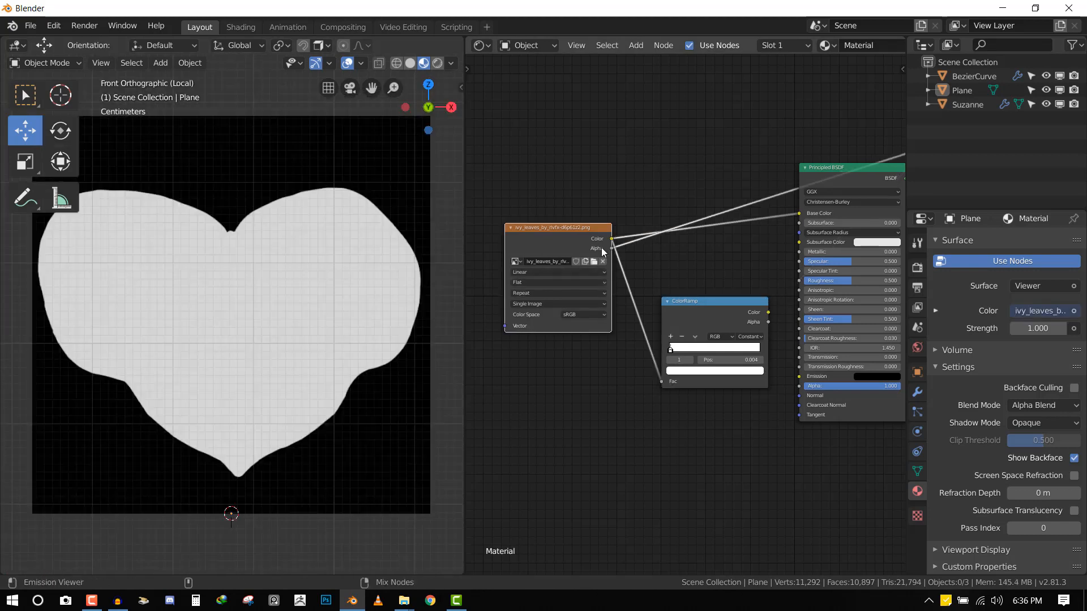
ctrl+shift+click(731, 314)
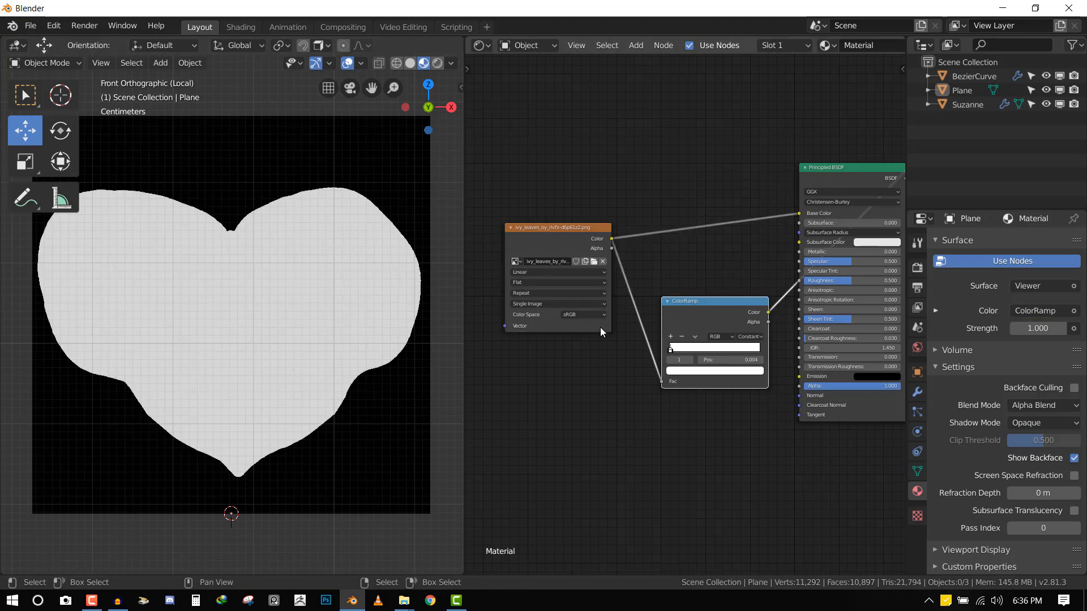
scroll(371, 304, up, 3)
scroll(388, 291, down, 3)
Connect the ColorRamp's Color to the Principled BSDF's Alpha and restore the Principled BSDF as the displayed surface.
drag(768, 322, 799, 386)
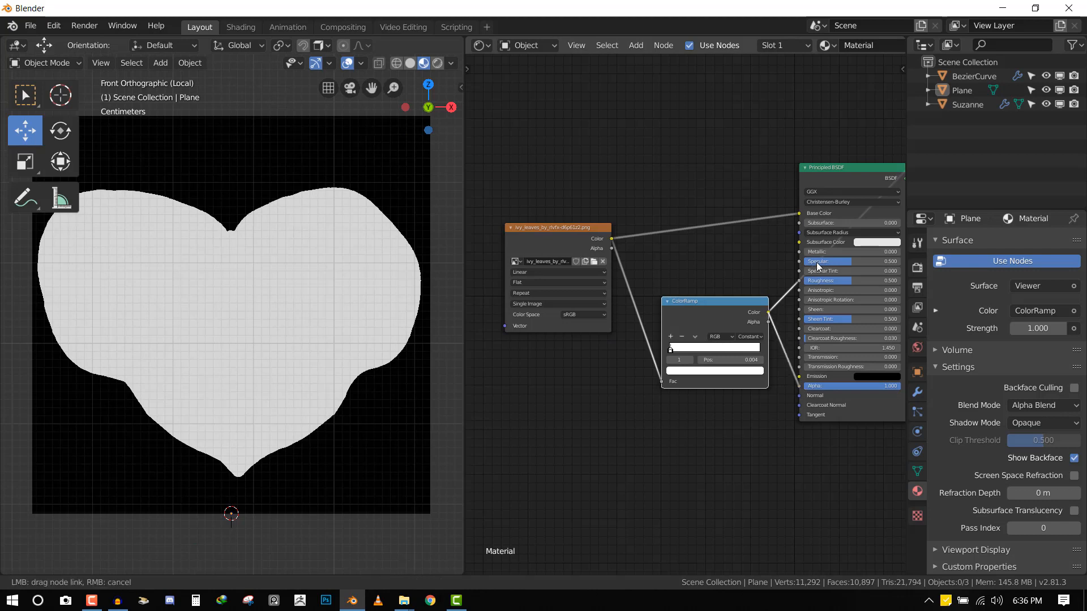
drag(817, 265, 799, 387)
ctrl+shift+click(844, 183)
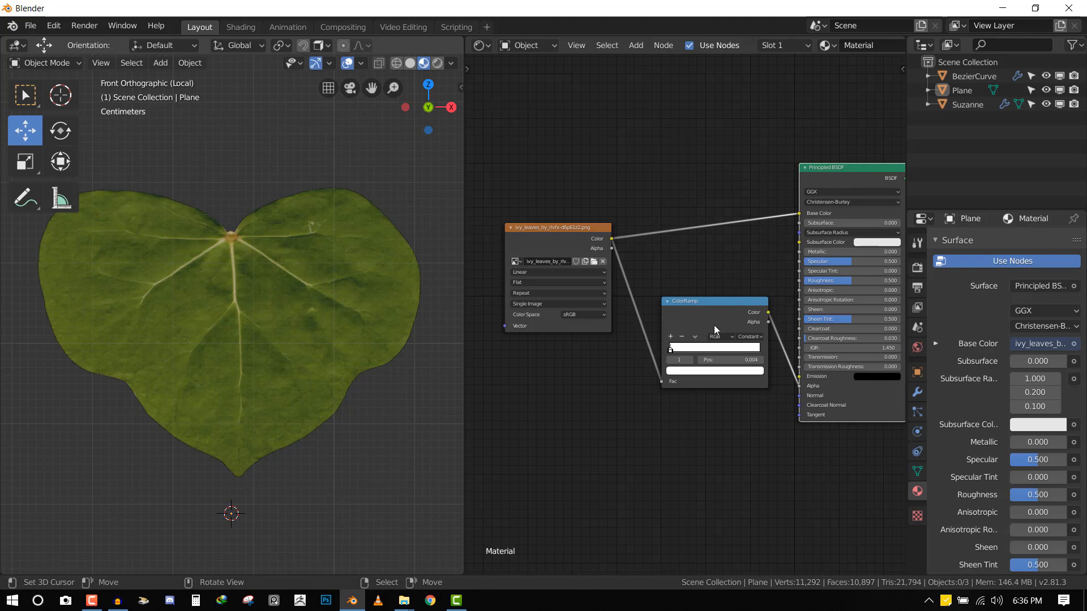
Delete the ColorRamp node and reconnect the image texture's Alpha output to the Principled BSDF's Alpha input.
key(ctrl+x)
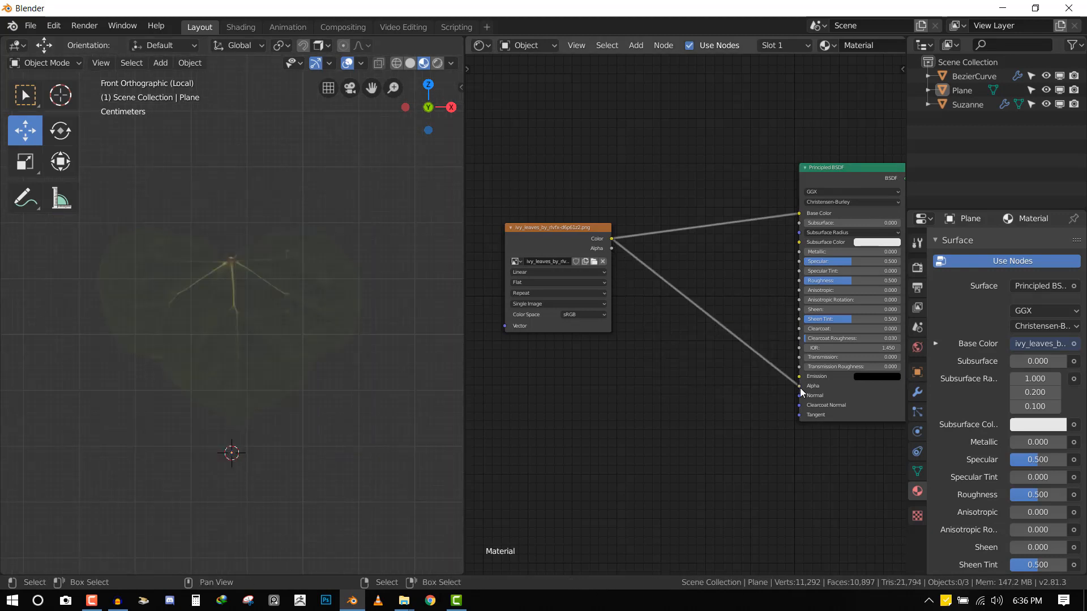
click(603, 252)
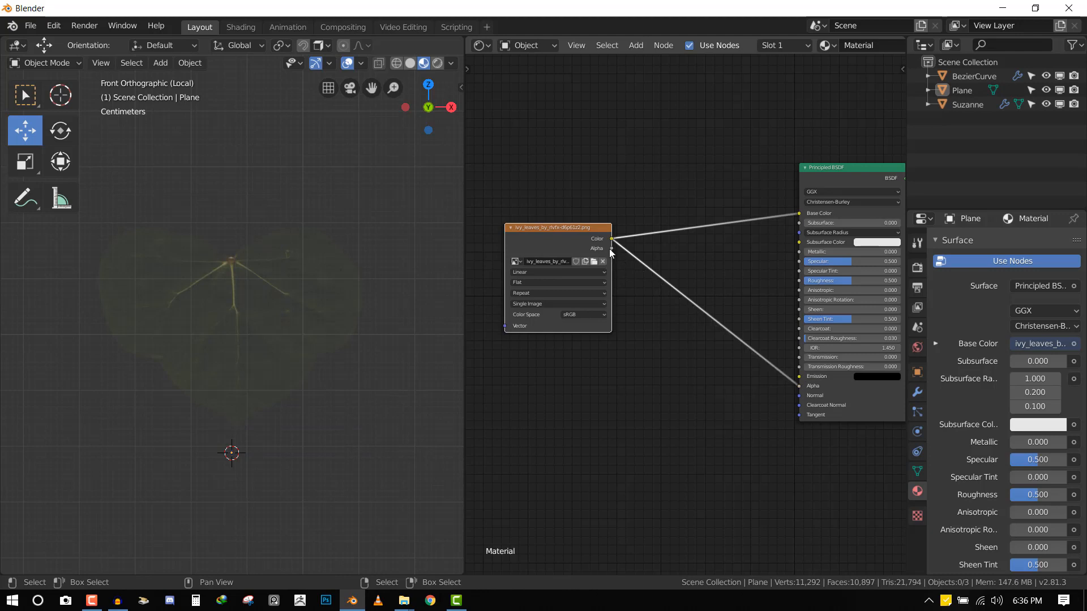
drag(612, 248, 799, 386)
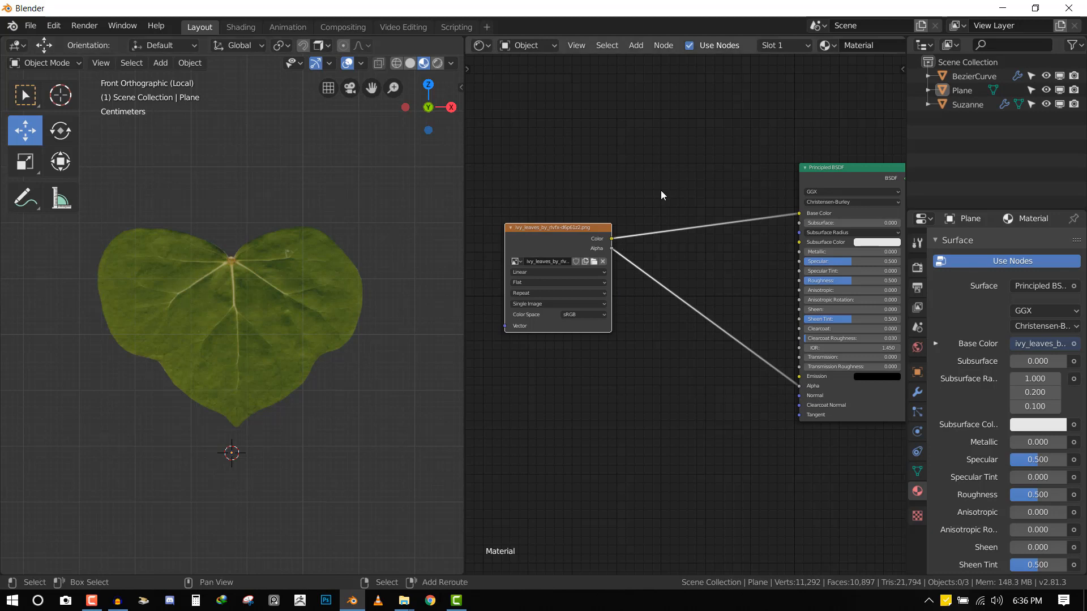
Replace the Shader Editor with the image editor and rotate the plane's UVs 180° in Edit Mode.
key(shift+F10)
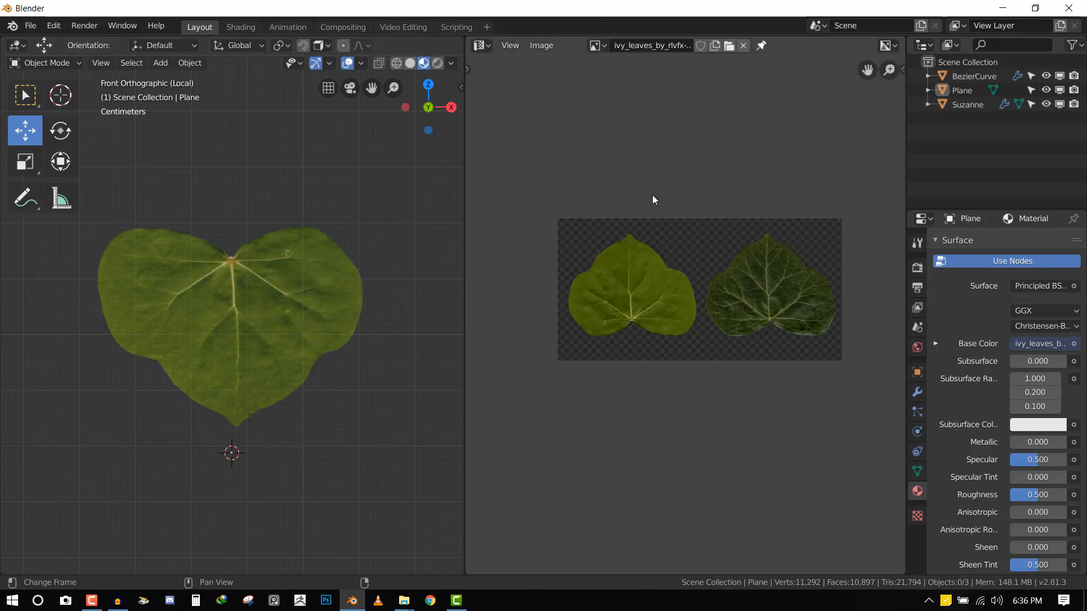
key(Tab)
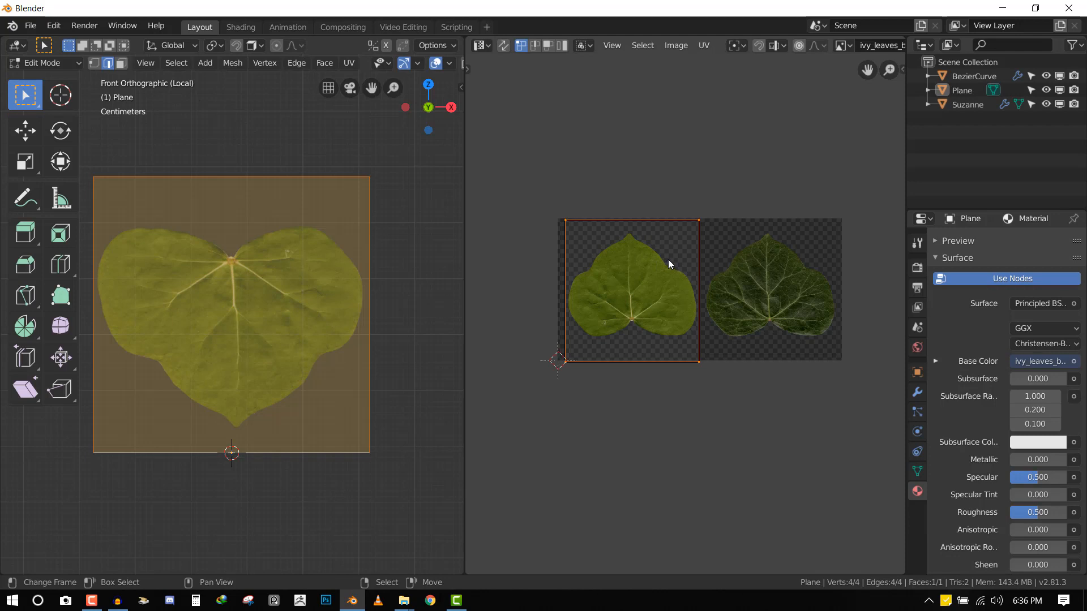
text(r180)
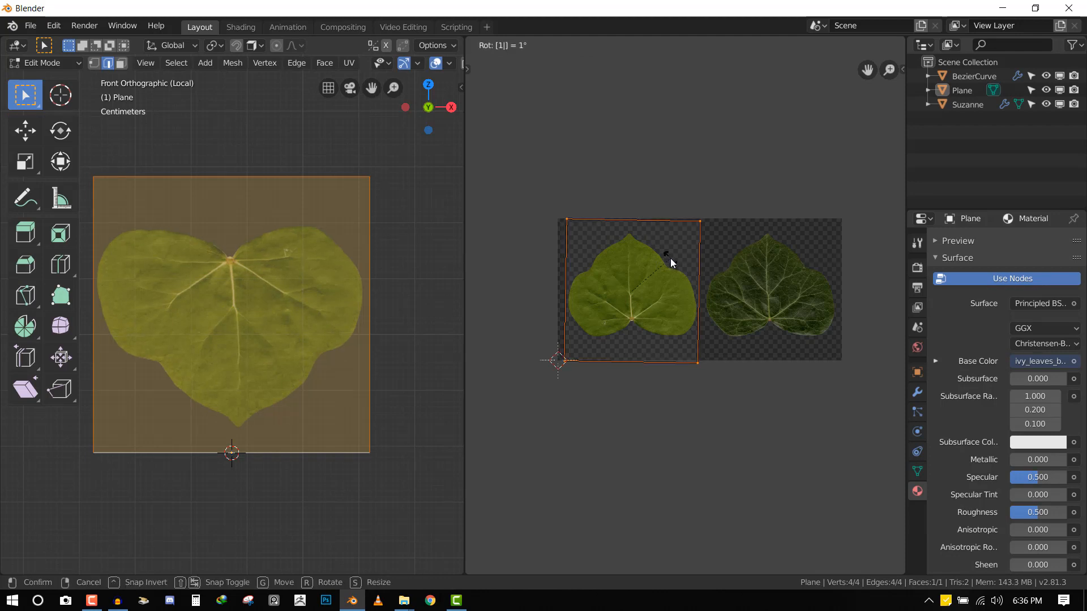
key(Return)
shift+right_click(670, 259)
scroll(705, 317, up, 1)
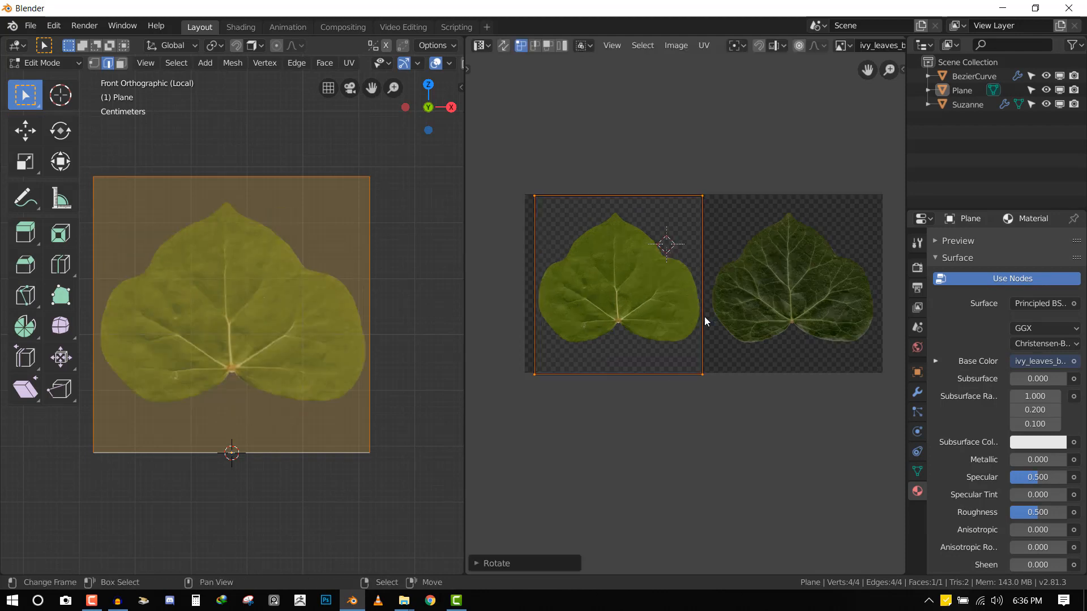
Move the UV face's bottom edge up and top edge down to fit the light green leaf, and leave Edit Mode.
click(648, 375)
key(g)
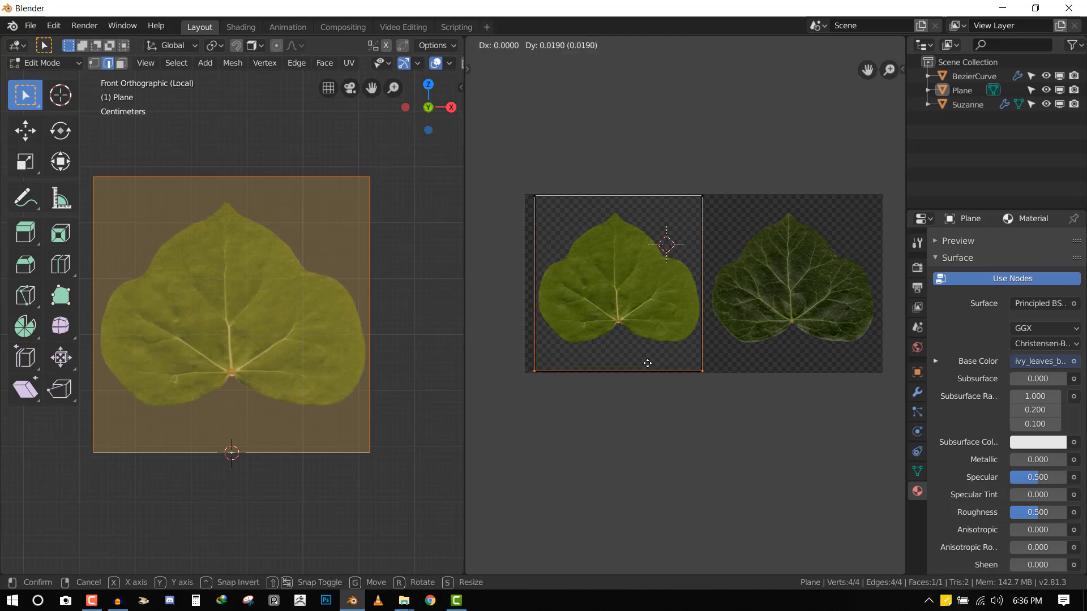
click(647, 345)
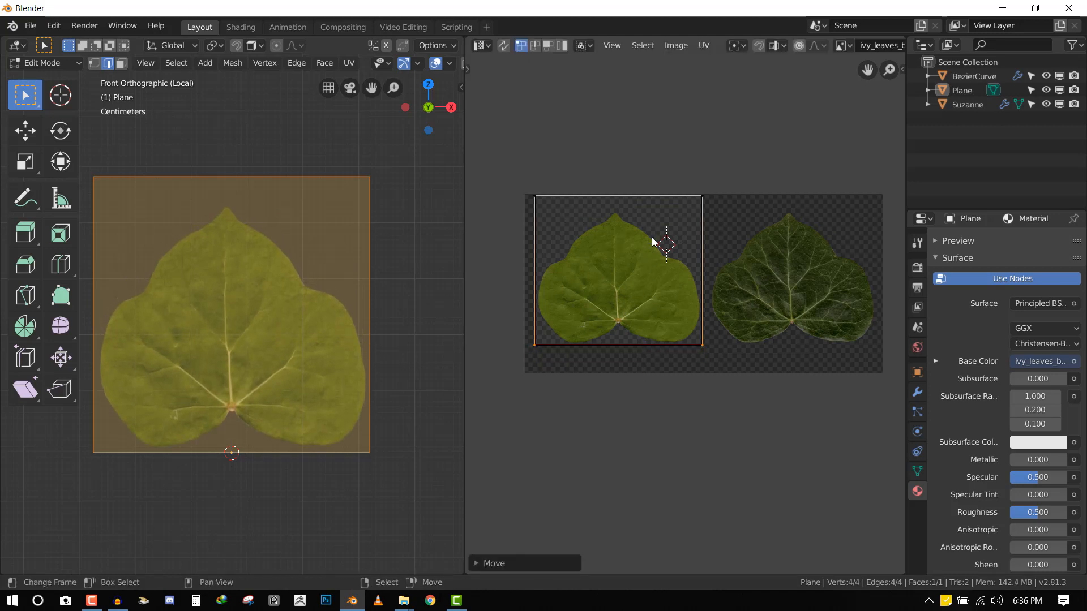
click(648, 198)
key(g)
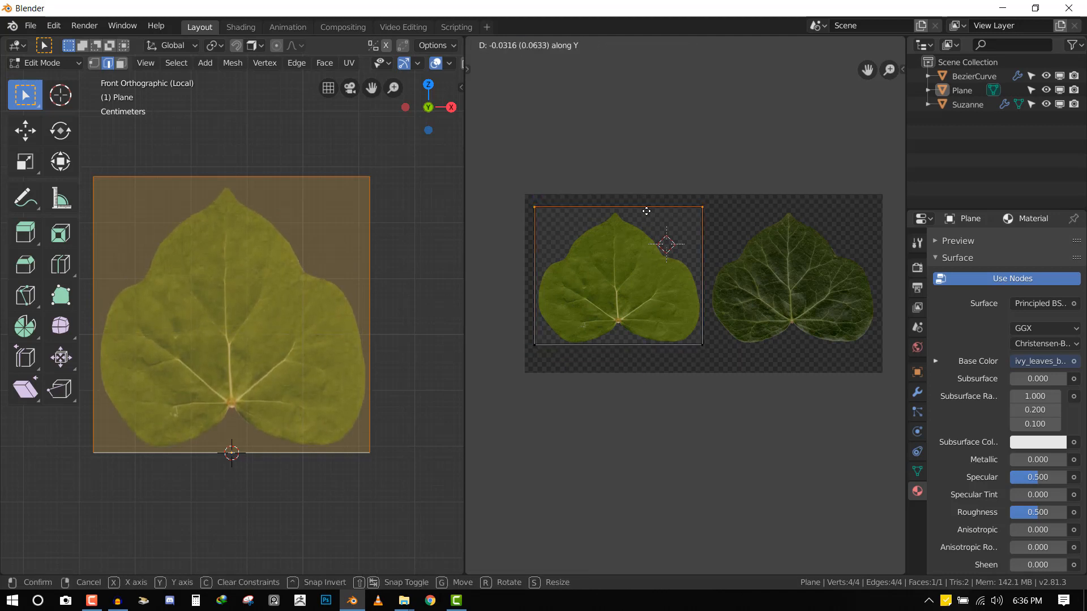
click(647, 211)
key(Tab)
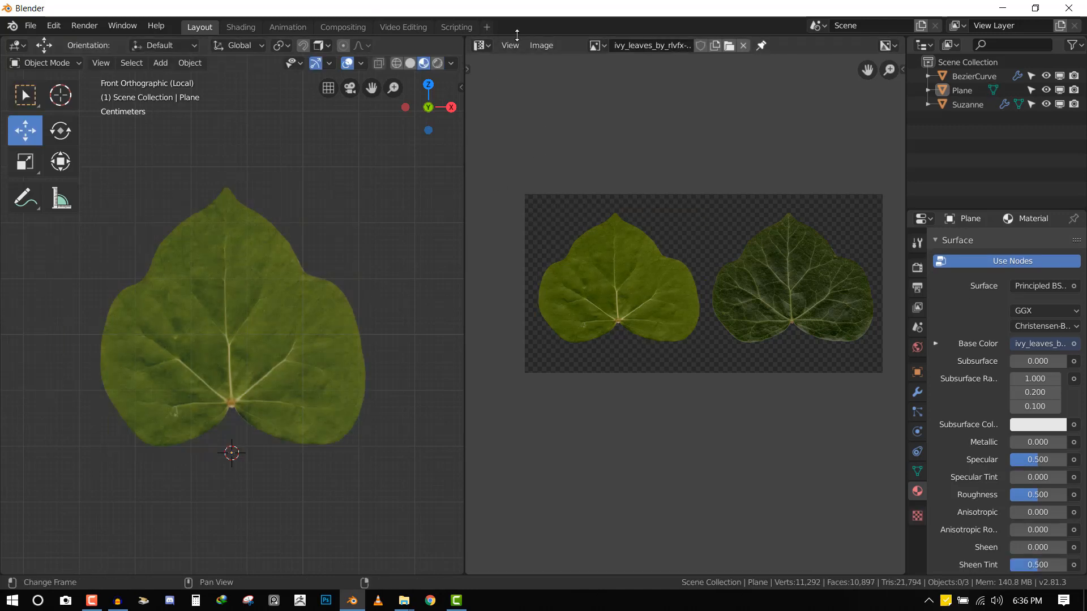
Close the image editor by merging its area into the 3D viewport, switch to Solid shading and exit local view.
drag(464, 38, 496, 39)
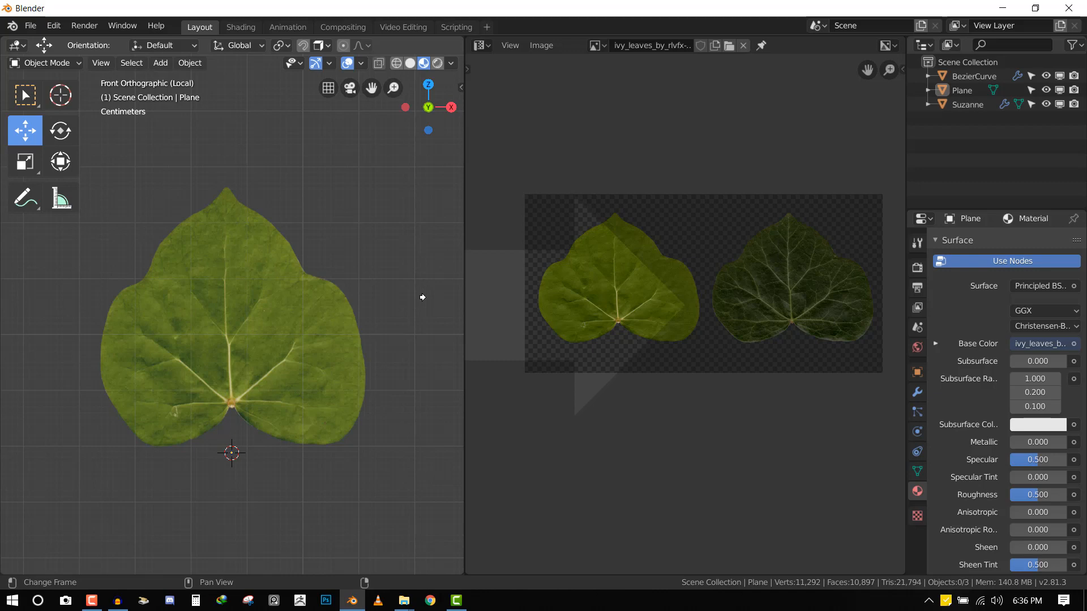
drag(422, 298, 507, 300)
mouse_move(508, 300)
middle_down()
mouse_move(440, 332)
mouse_move(541, 334)
middle_up()
key(z)
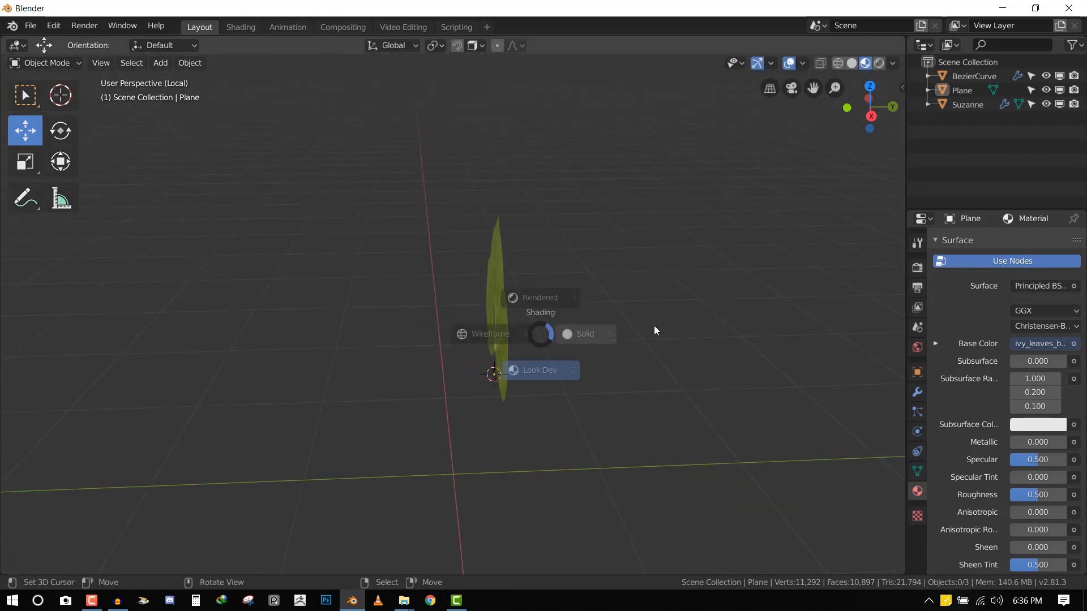
click(646, 332)
key(KP_Divide)
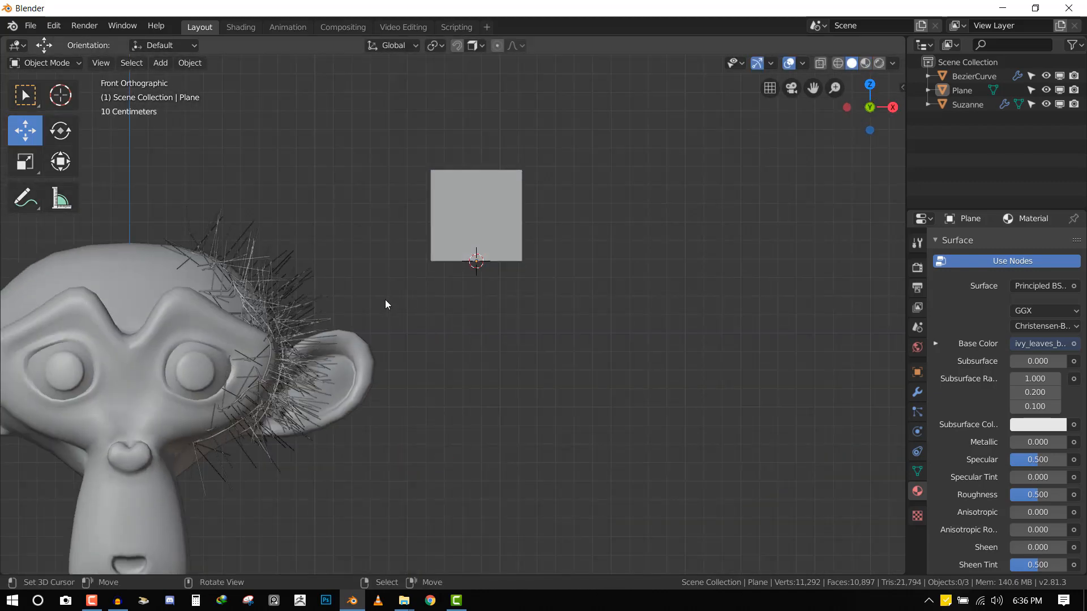
Set the BezierCurve stems' hair particles to render as Object, with the leaf plane as the instance object.
click(453, 240)
mouse_move(454, 240)
middle_down()
mouse_move(420, 263)
mouse_move(433, 243)
middle_up()
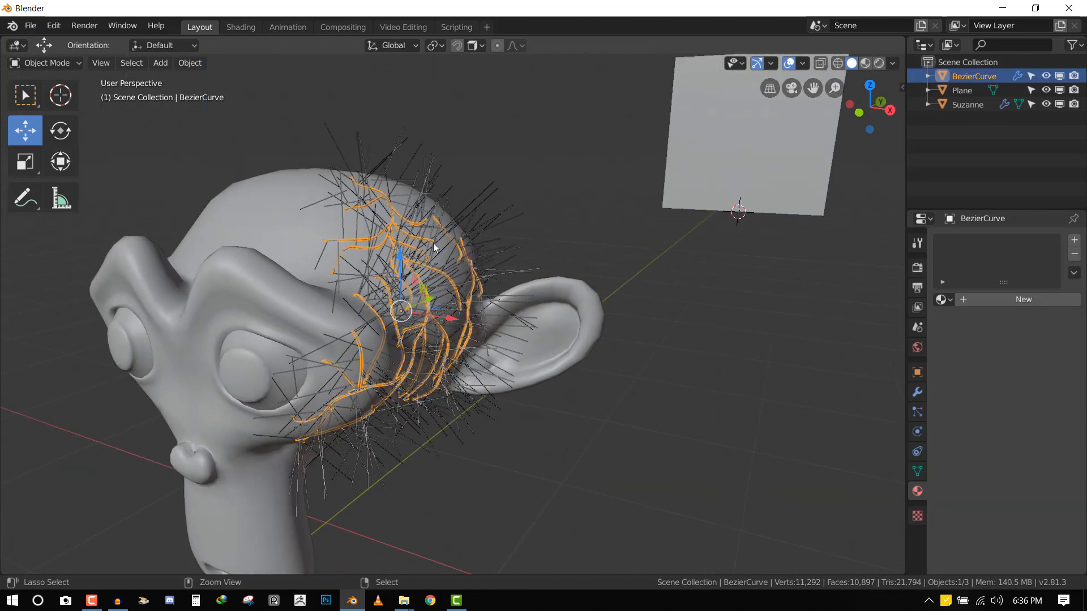
key(ctrl+shift+s)
key(Escape)
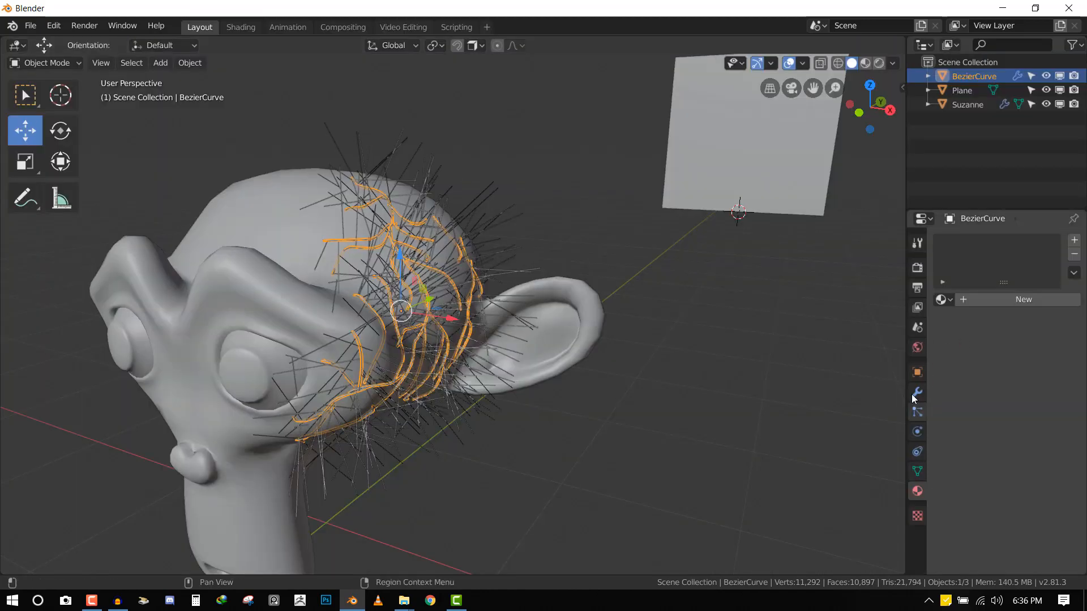
click(918, 411)
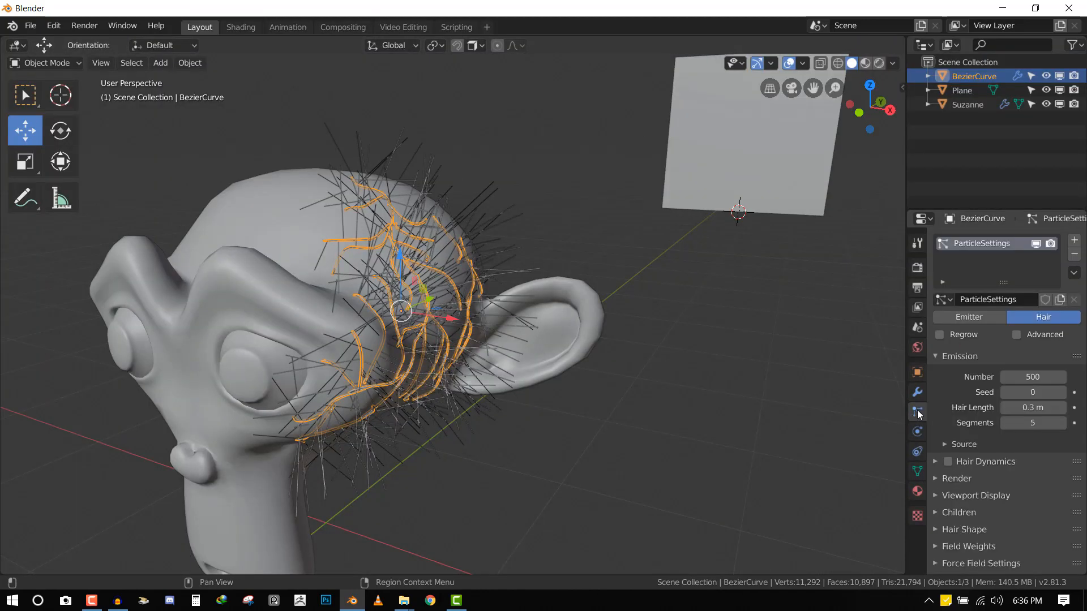
click(958, 479)
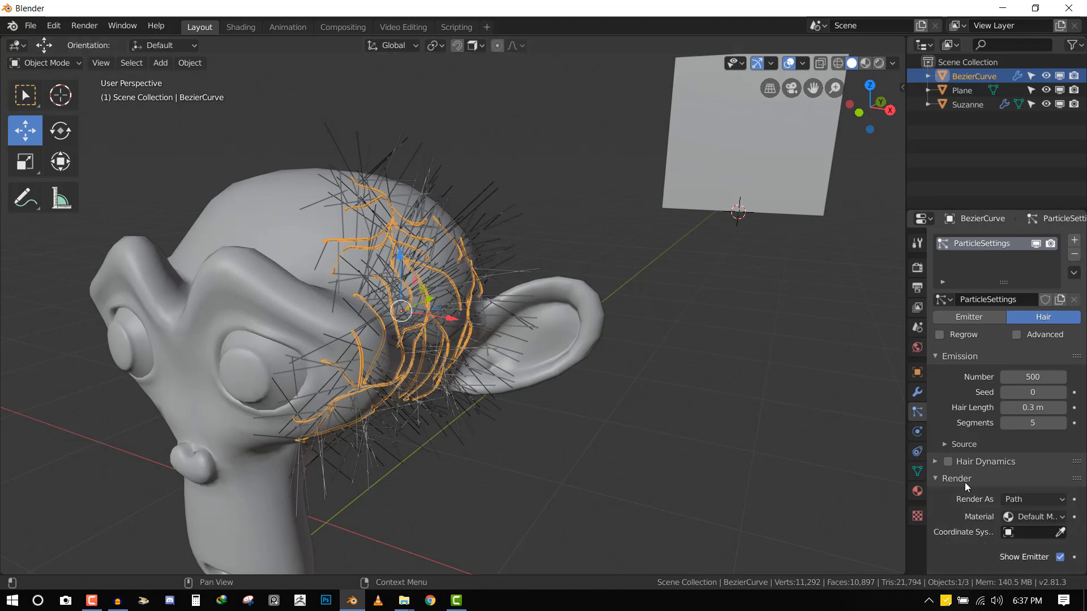
click(1005, 499)
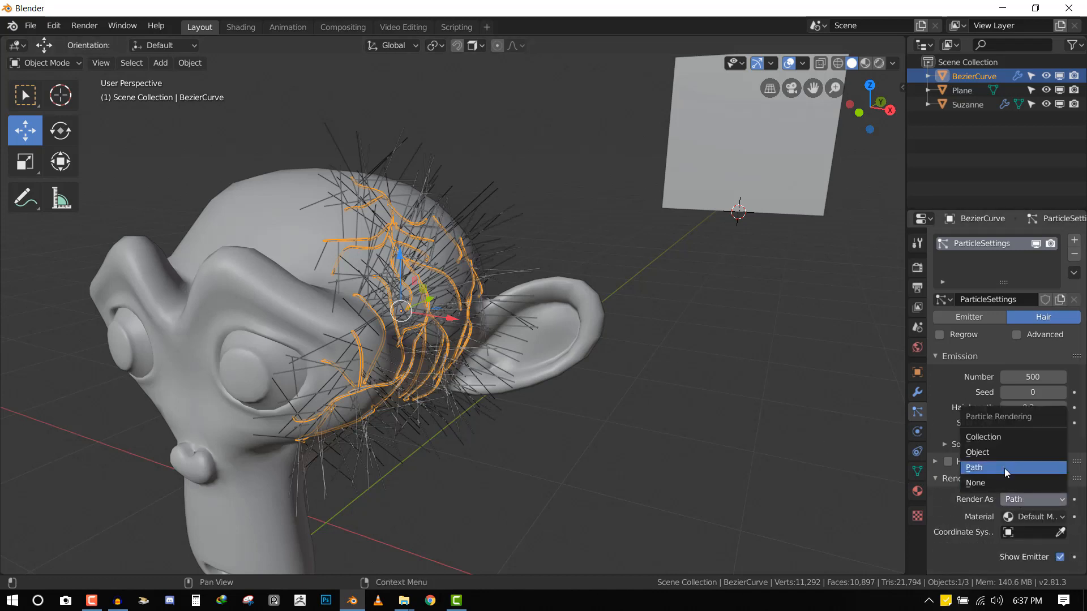
click(991, 450)
scroll(1035, 516, down, 5)
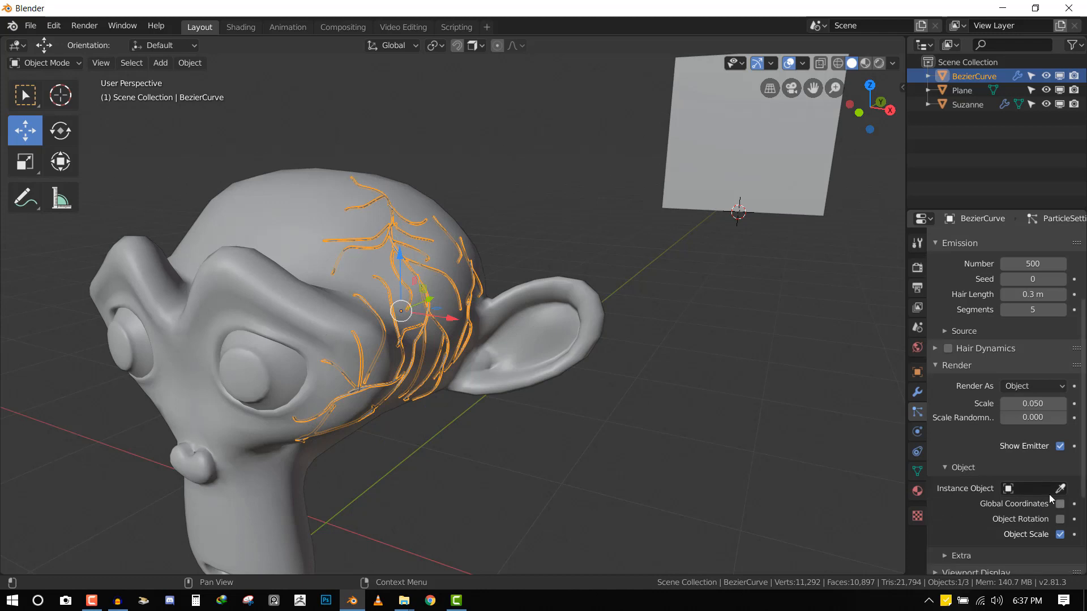
click(1061, 488)
click(767, 190)
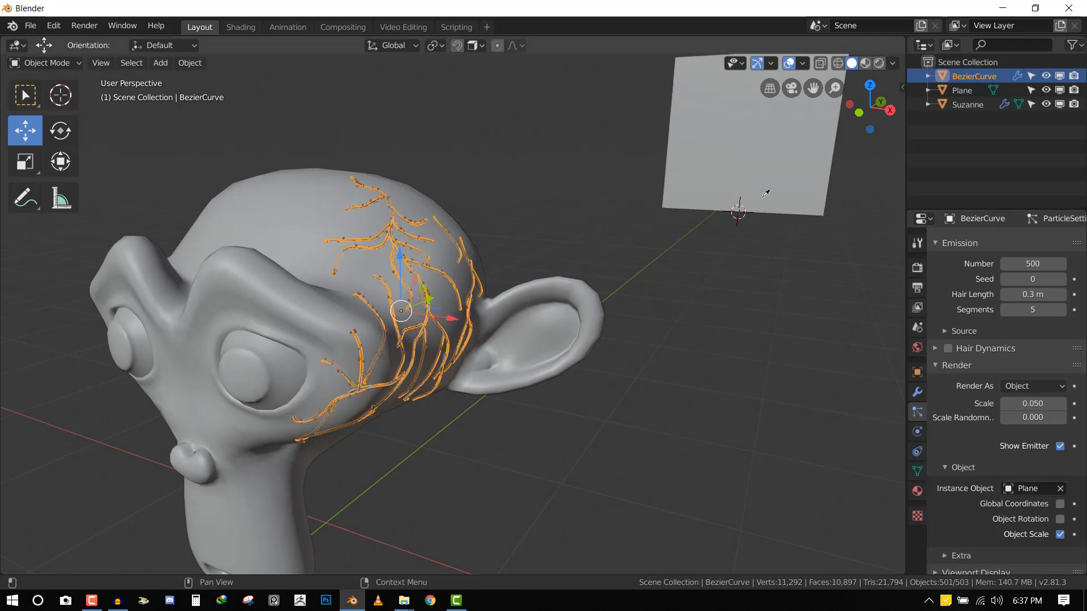
Set the particle Hair Length to 2.62 m and display the viewport in Look Dev shading.
scroll(626, 259, up, 2)
middle_drag(625, 260, 620, 258)
scroll(620, 258, up, 2)
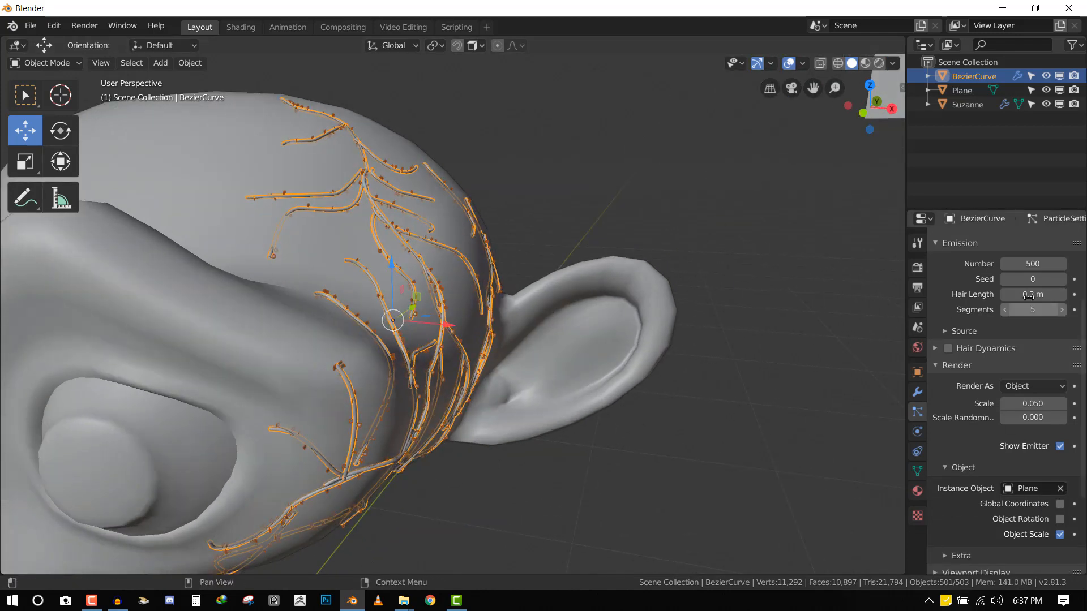
drag(1033, 295, 1064, 294)
mouse_move(556, 362)
middle_down()
mouse_move(490, 337)
mouse_move(493, 328)
middle_up()
key(z)
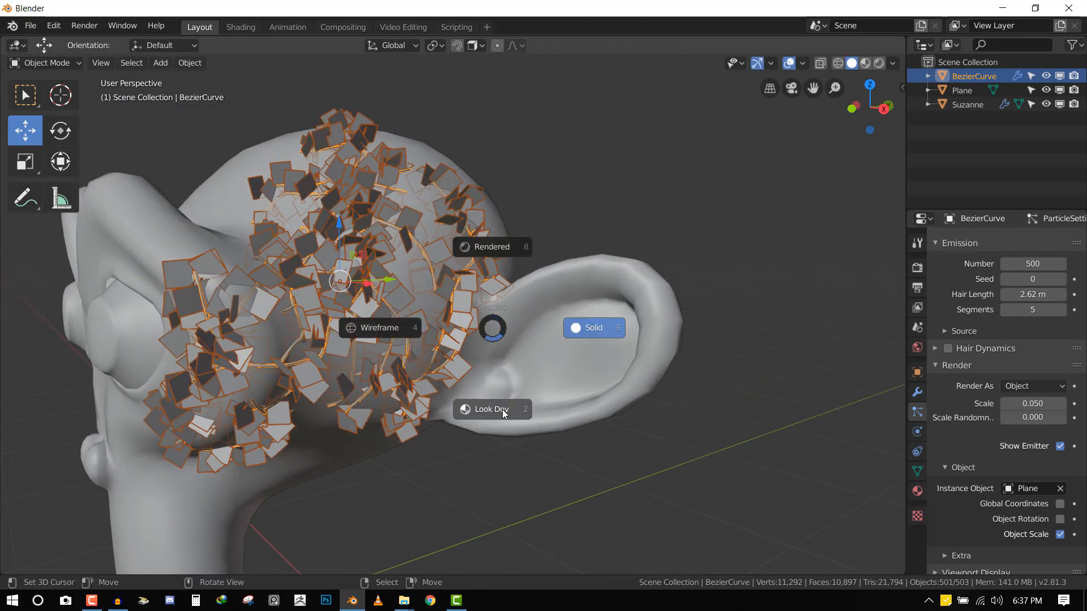
click(502, 412)
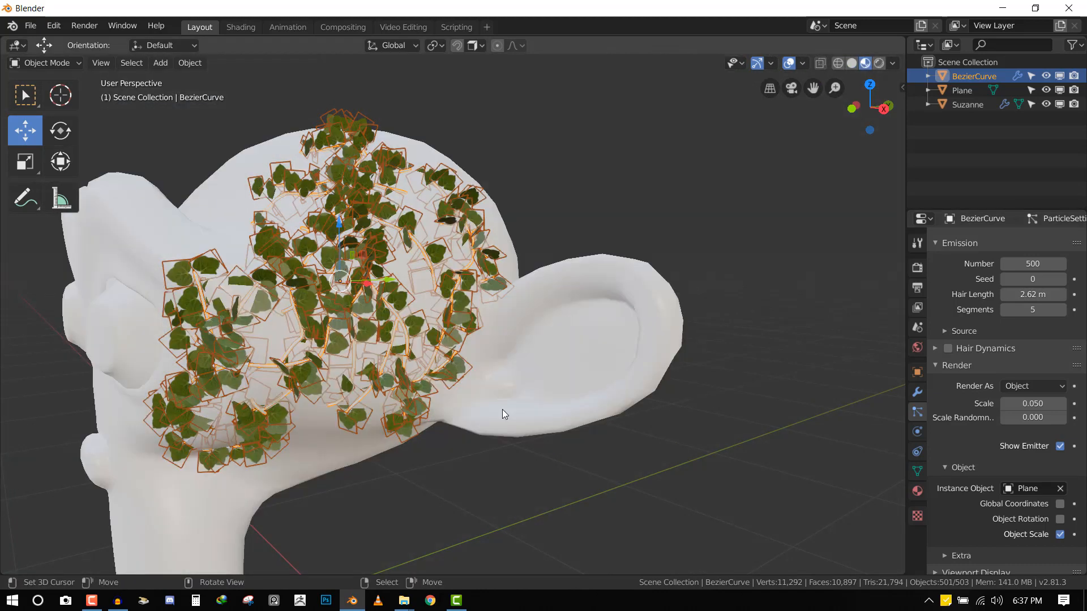
Give the Suzanne head a new material with a dark grey base color and Specular 0.
click(481, 373)
click(918, 491)
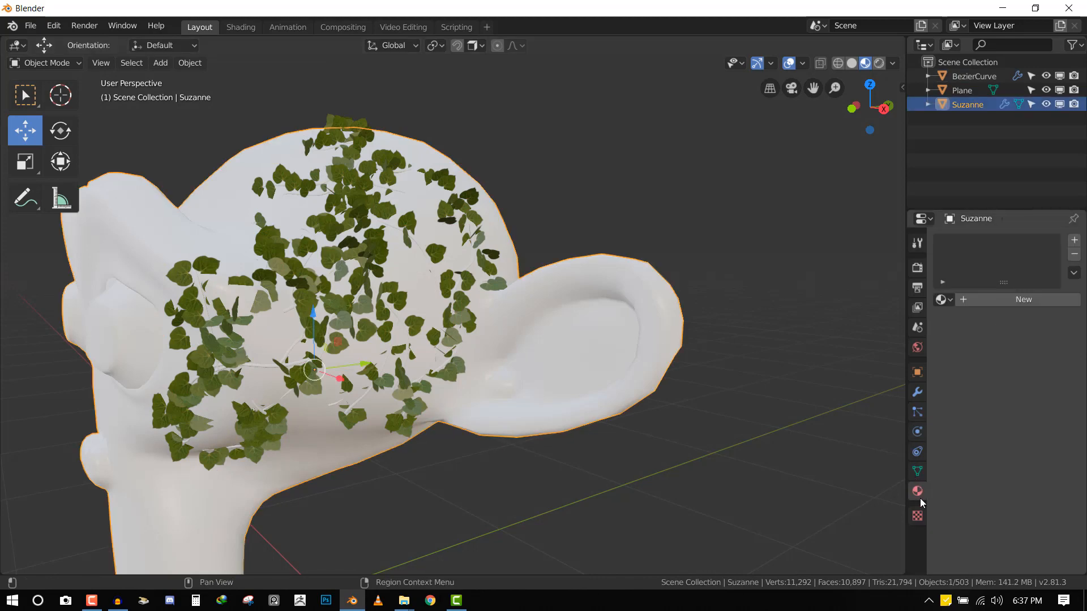
click(1014, 304)
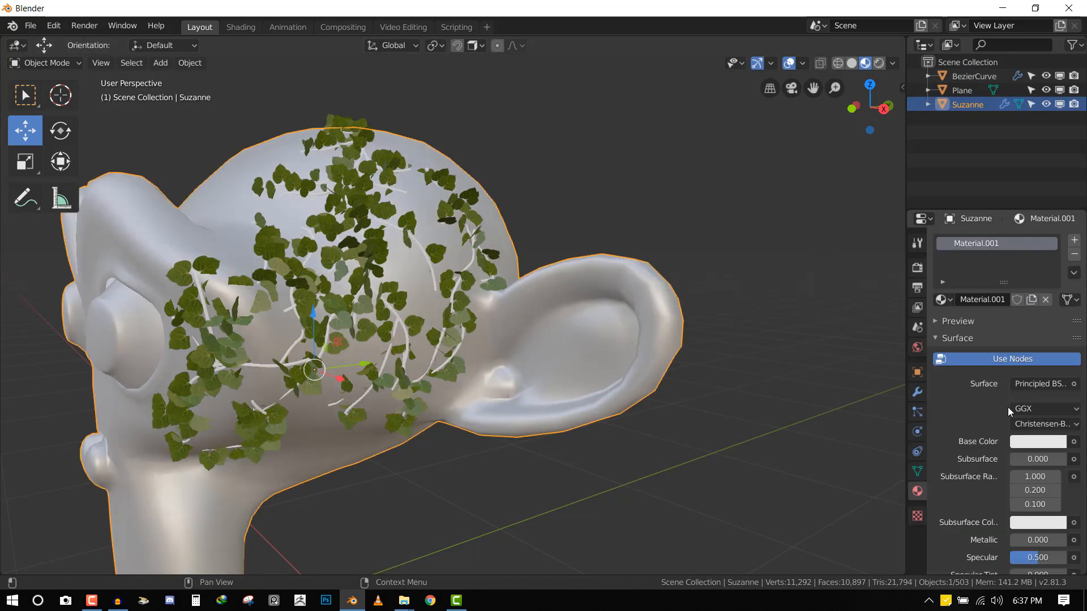
click(1044, 441)
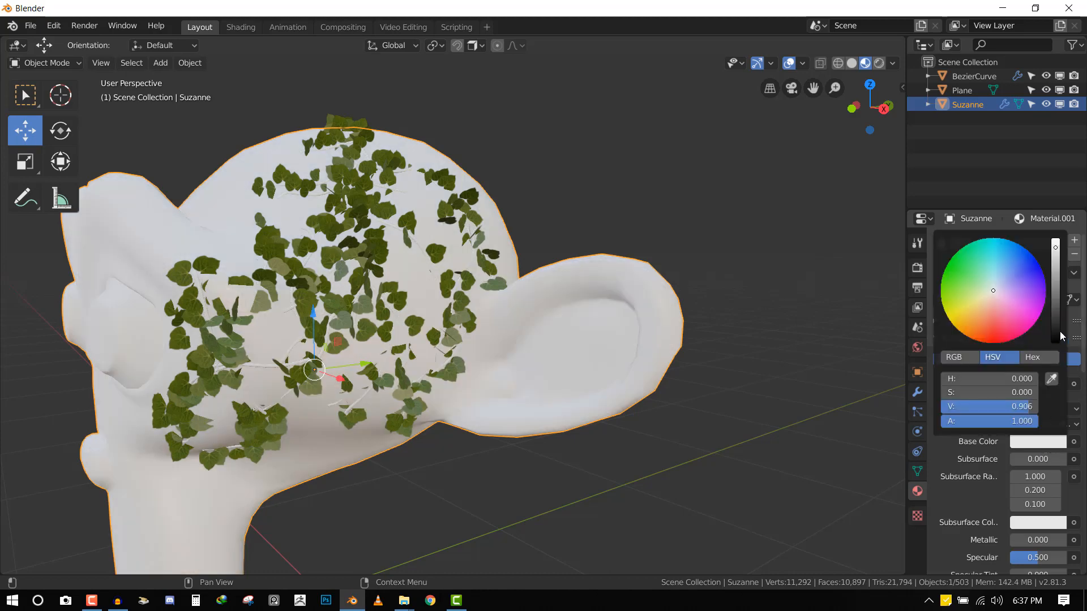
drag(1057, 331, 1056, 311)
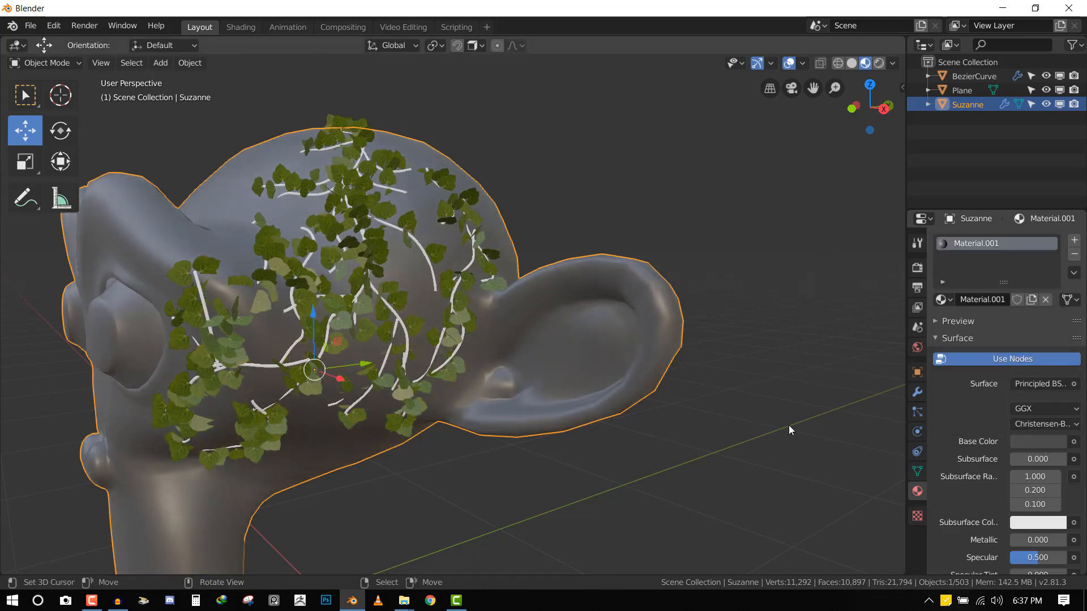
scroll(1042, 541, down, 2)
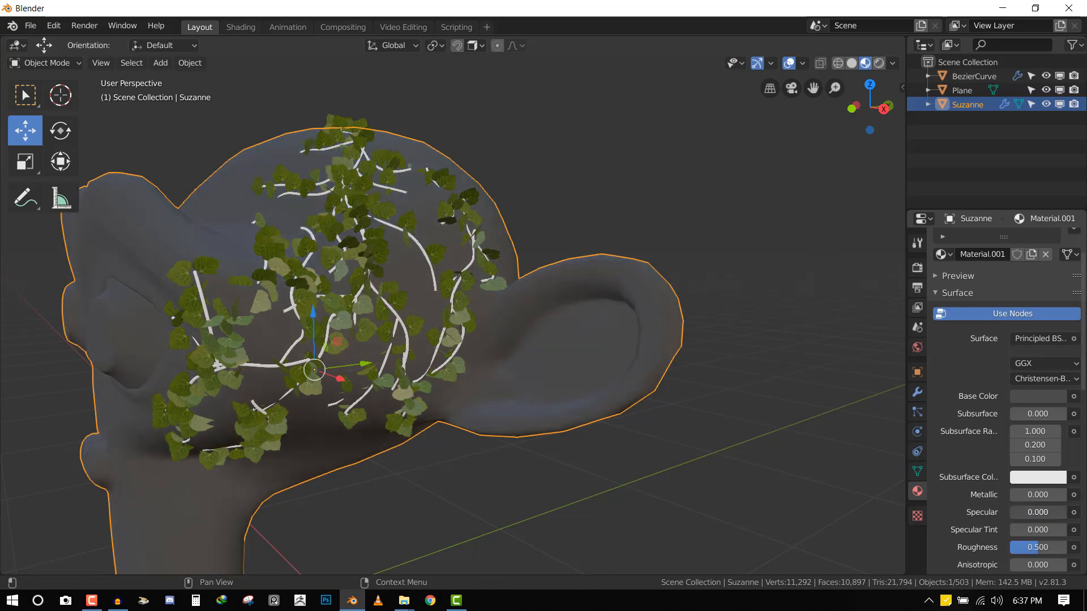
Give the BezierCurve stems a new material with a brown base color (H 0.075, S 0.414, V 0.294) and Specular 0.
click(365, 289)
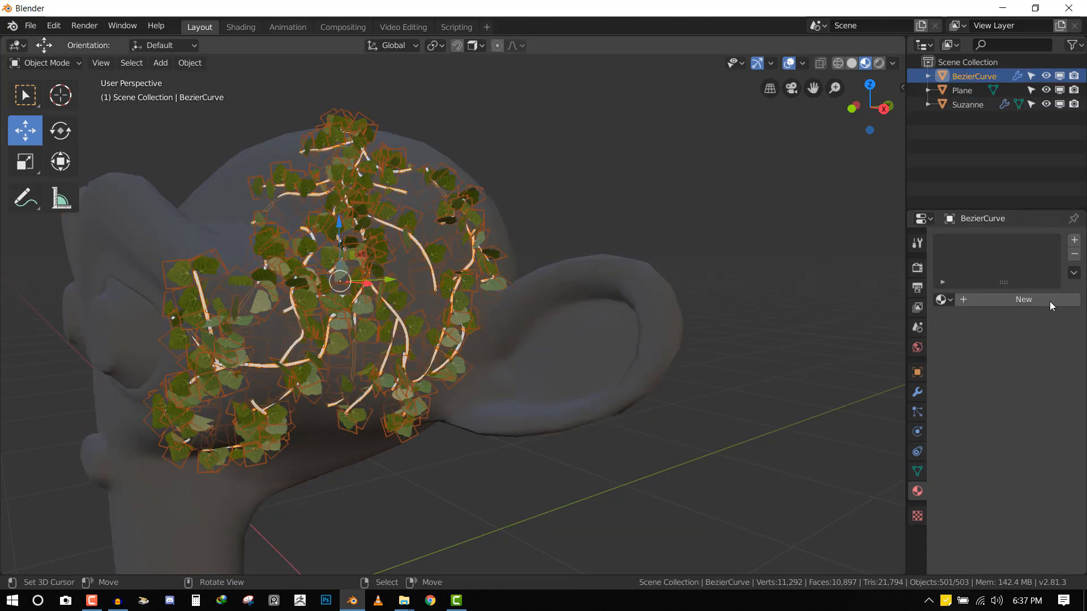
click(1019, 296)
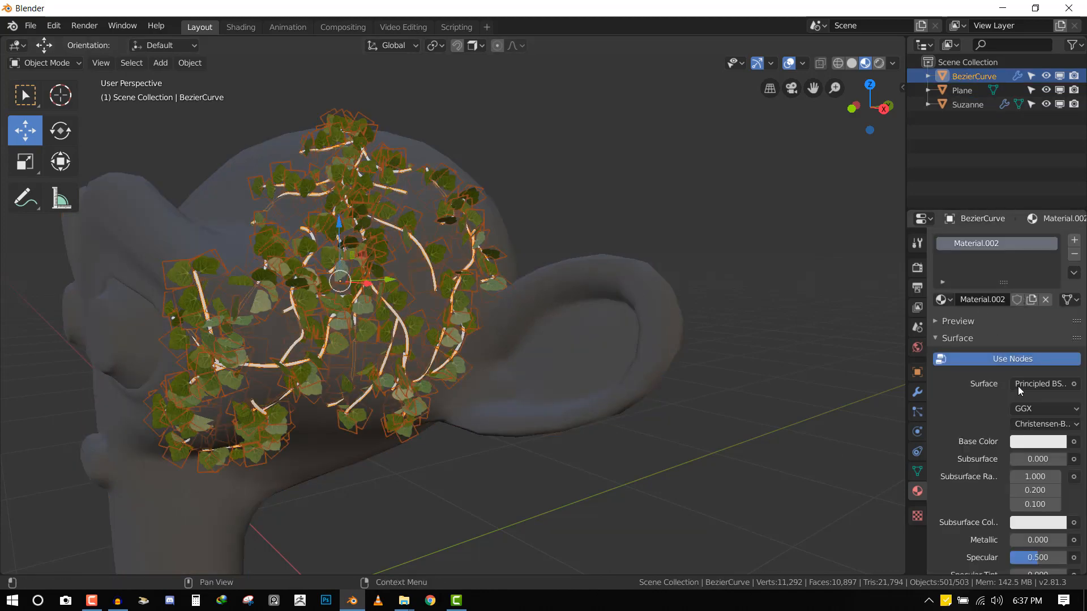
click(1035, 445)
drag(1055, 319, 1055, 312)
click(984, 309)
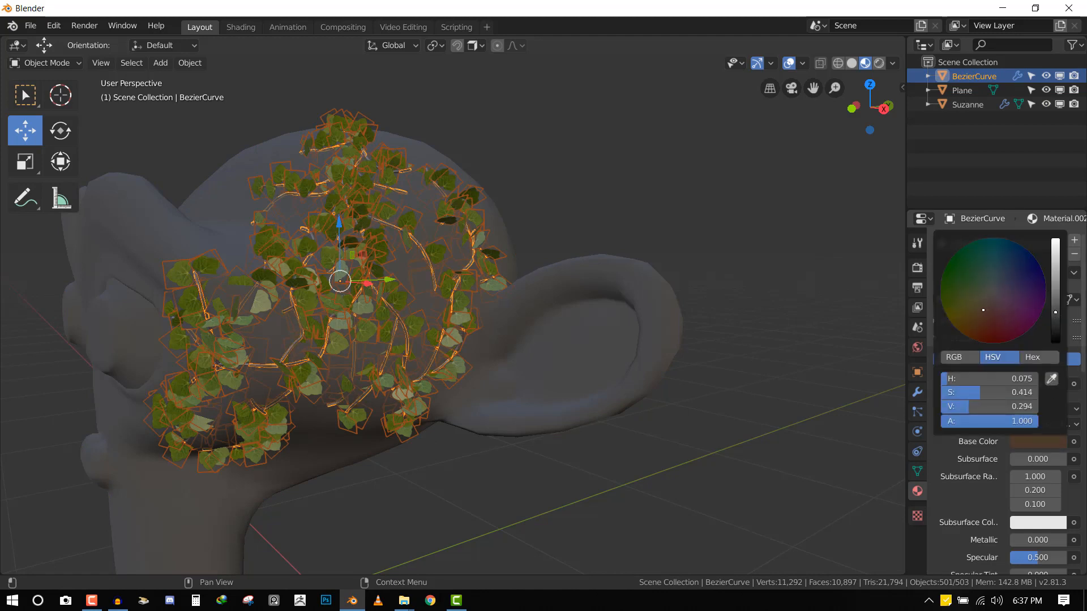
key(alt+a)
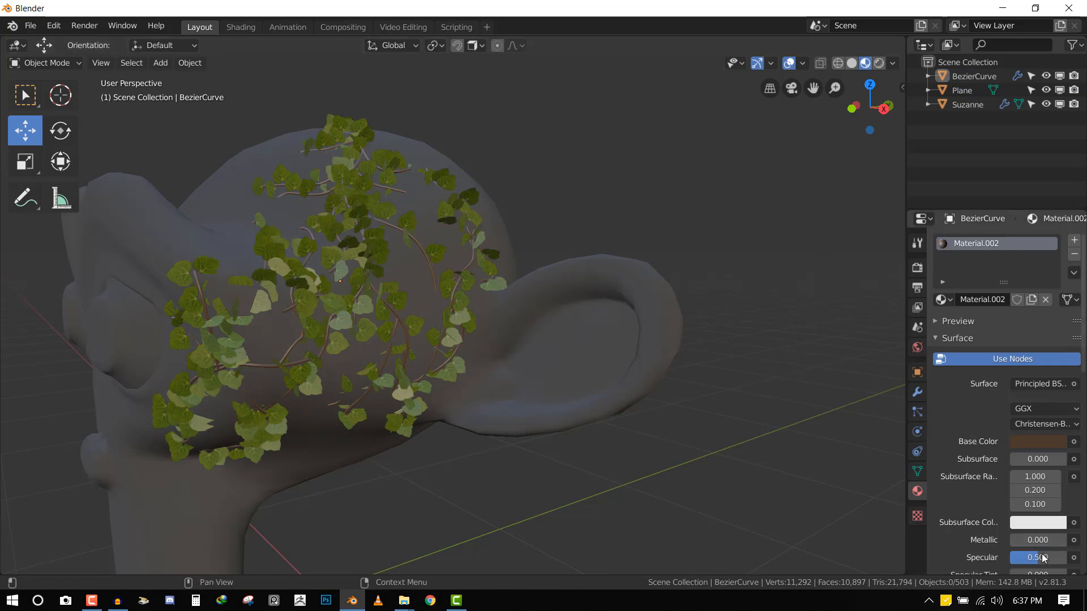
drag(1051, 558, 1014, 558)
Examine the leaves and stems on the head from several angles.
middle_drag(344, 351, 526, 278)
scroll(450, 278, up, 2)
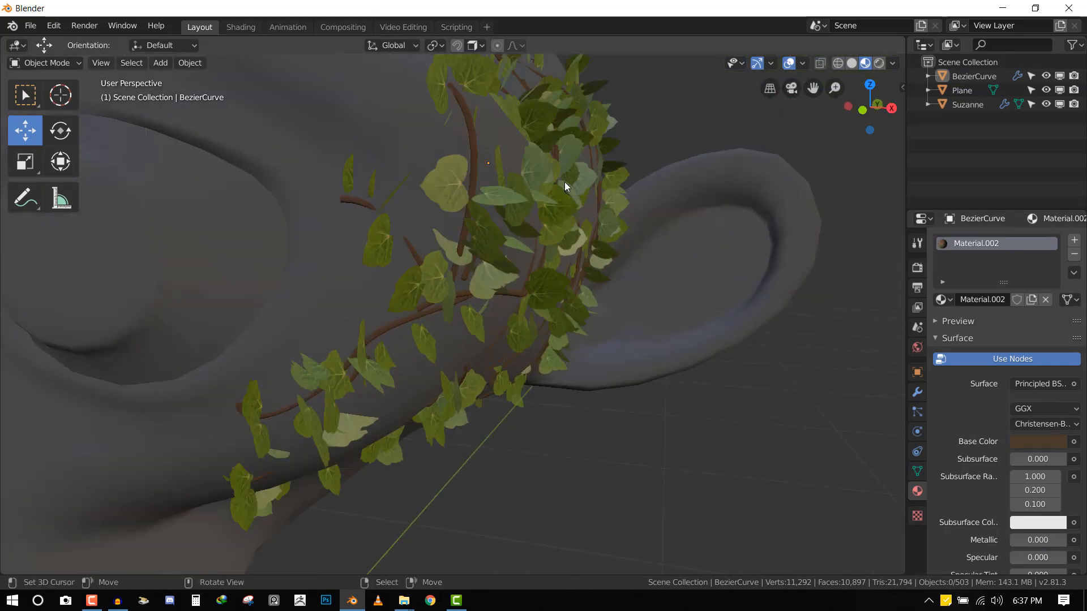
middle_drag(565, 182, 610, 276)
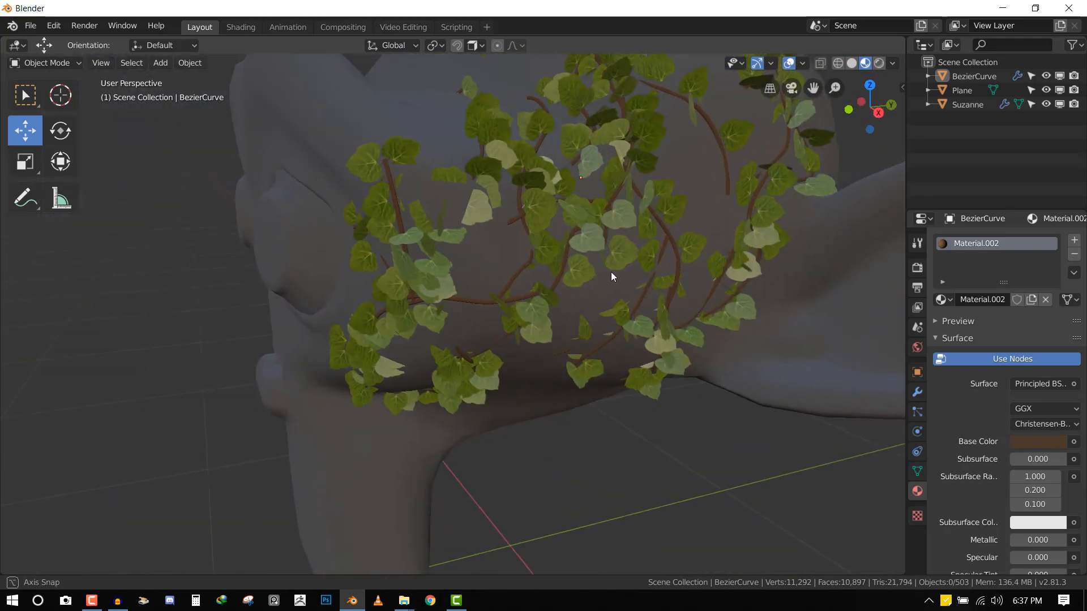
scroll(606, 266, down, 3)
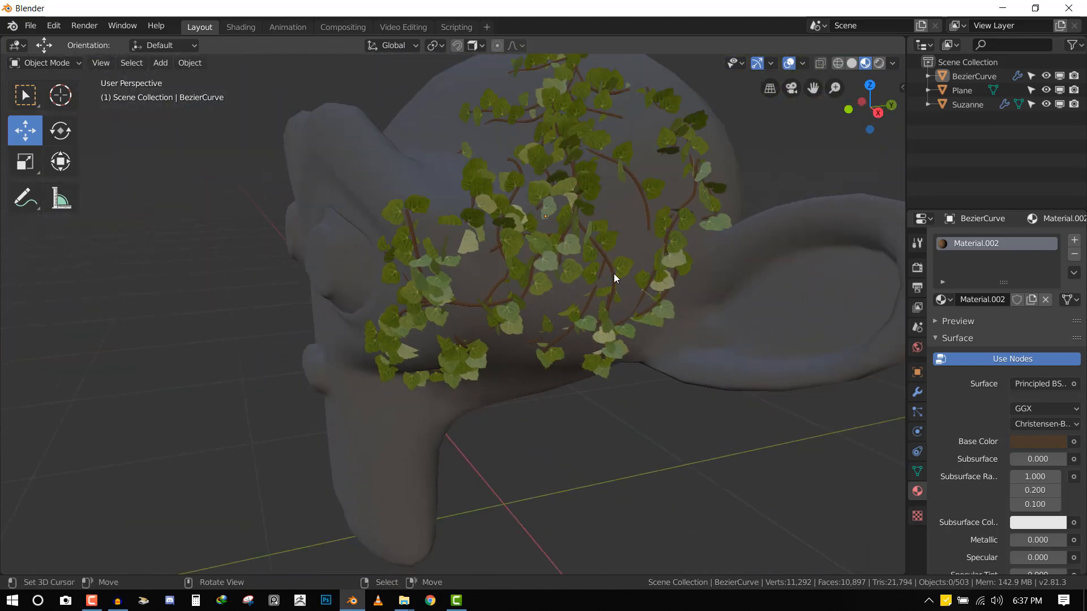
middle_drag(624, 277, 573, 297)
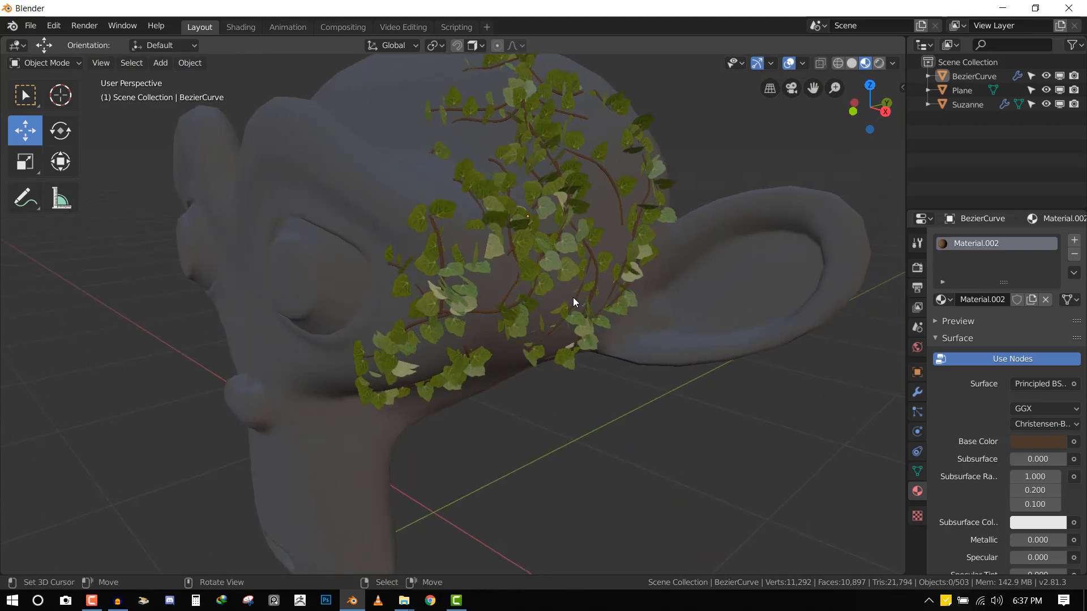
middle_drag(557, 307, 578, 283)
scroll(577, 283, down, 1)
shift+middle_drag(577, 283, 451, 356)
Set the BezierCurve particles' Jittering Amount to 1.739 and turn off Even Distribution in the emission source.
right_click(422, 334)
click(918, 412)
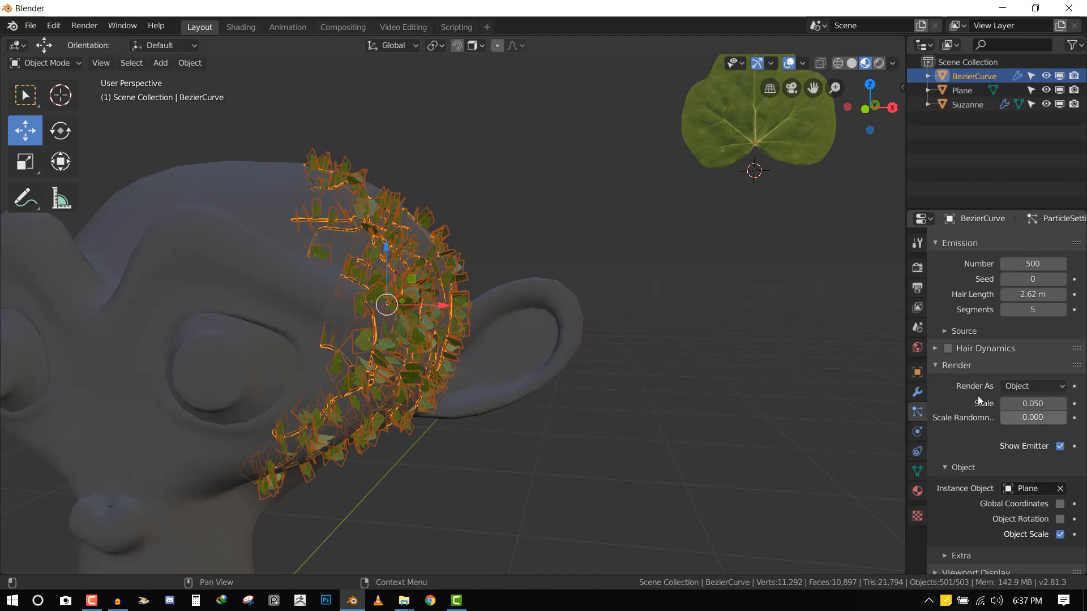
scroll(1013, 378, up, 1)
scroll(1013, 379, up, 2)
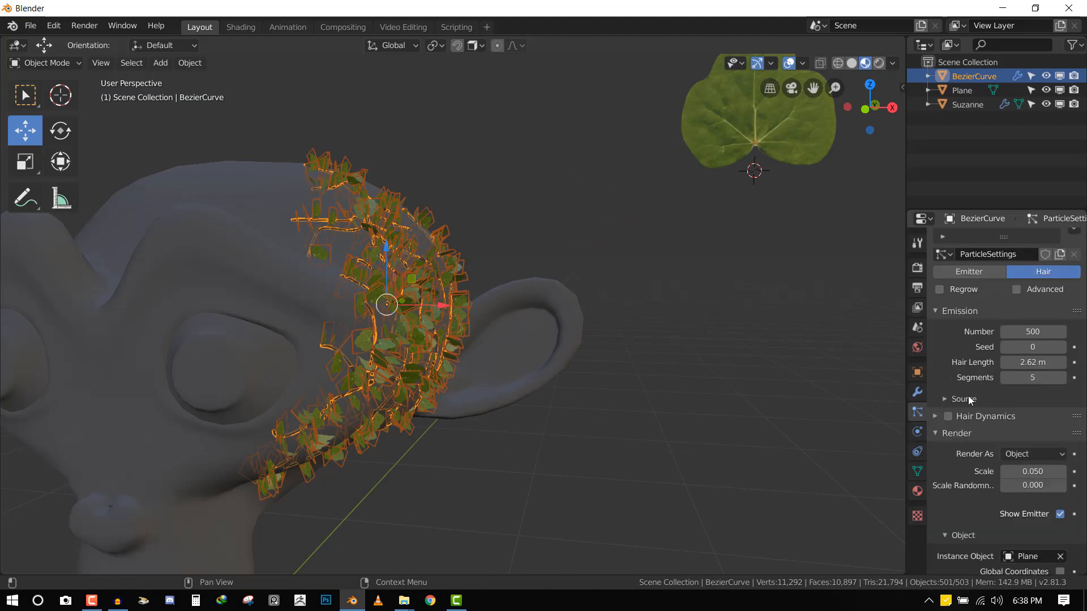
click(952, 399)
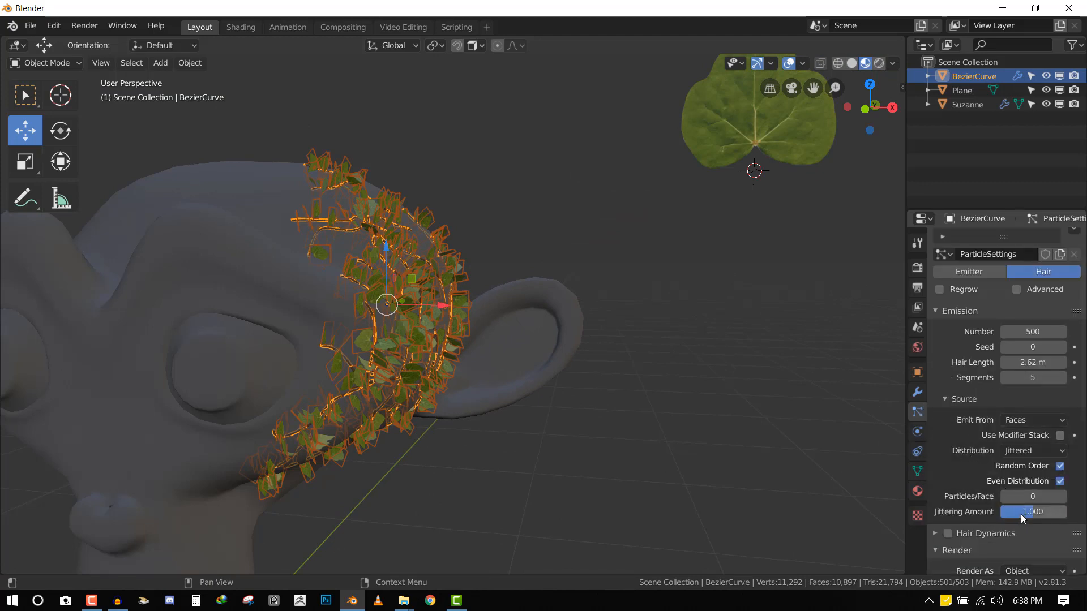
drag(1019, 511, 1053, 512)
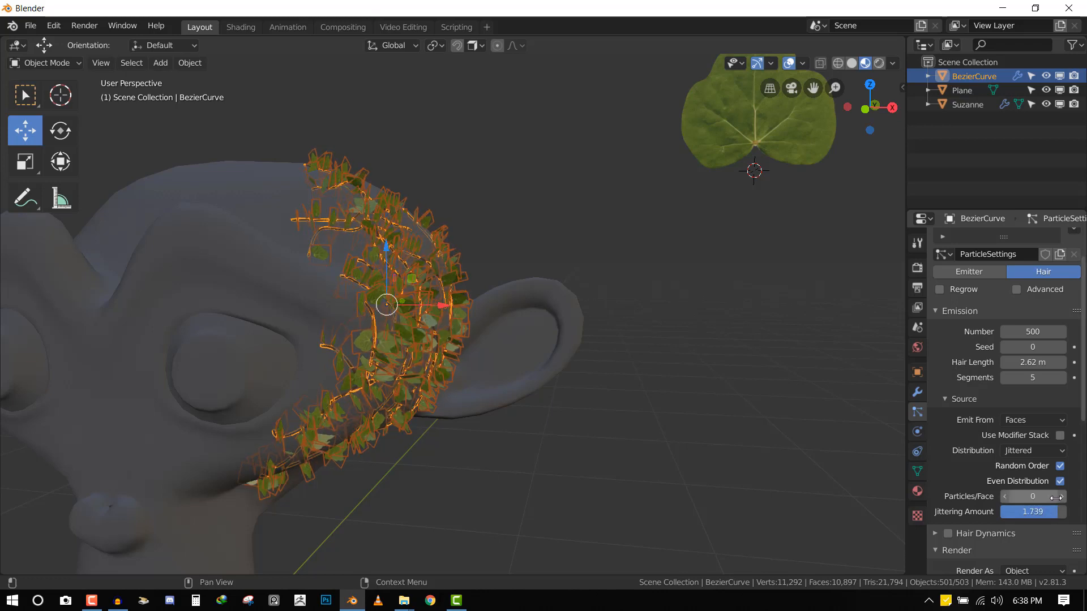
click(1059, 482)
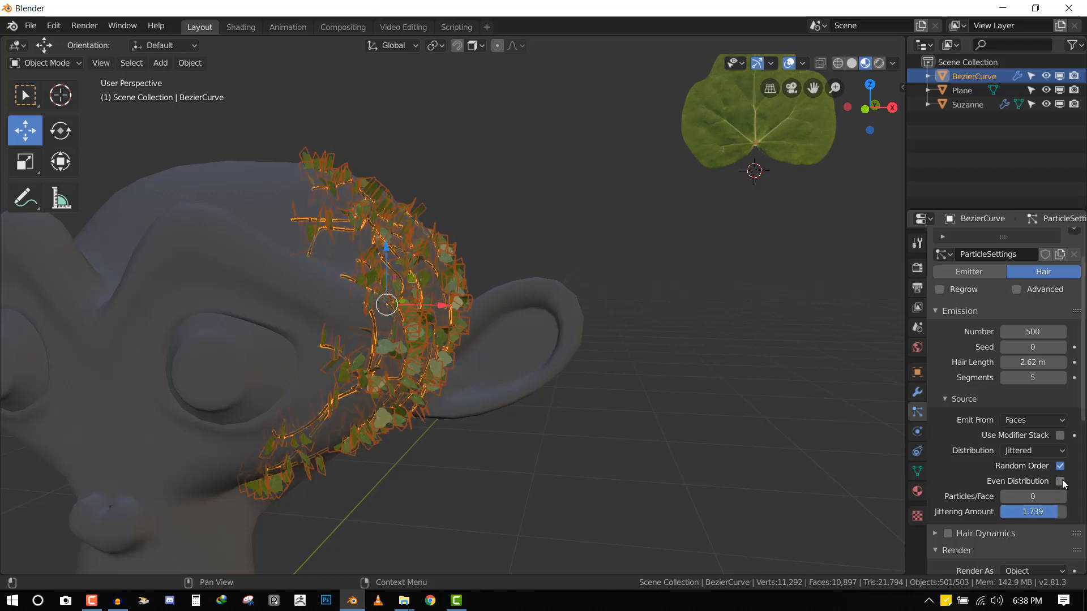
click(952, 400)
click(951, 311)
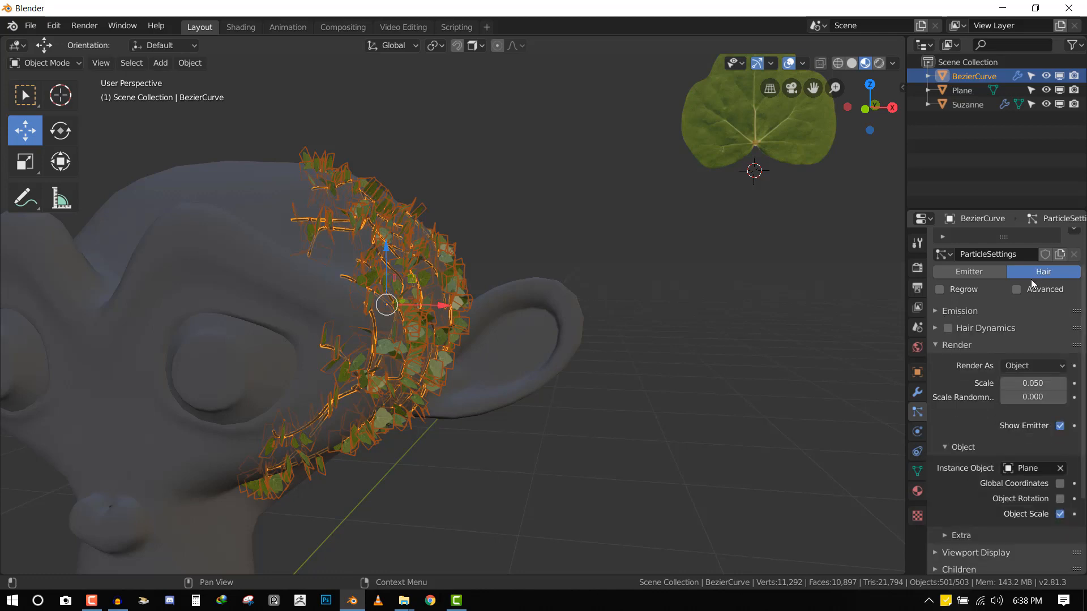
Enable the Advanced hair settings and turn on Rotation for the leaf particles.
click(1016, 290)
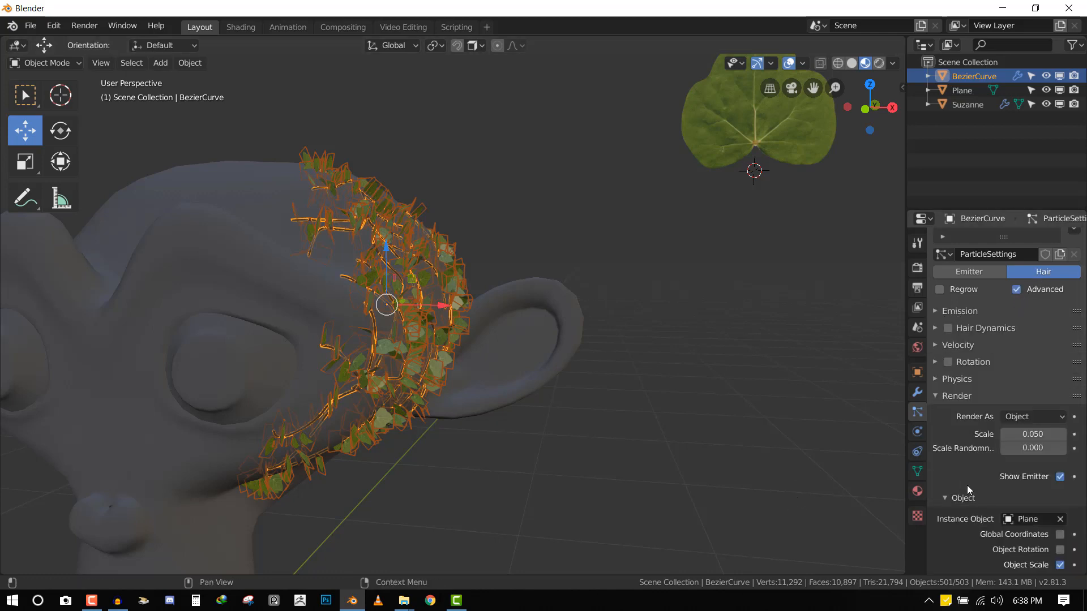
scroll(969, 402, down, 2)
middle_drag(641, 406, 854, 373)
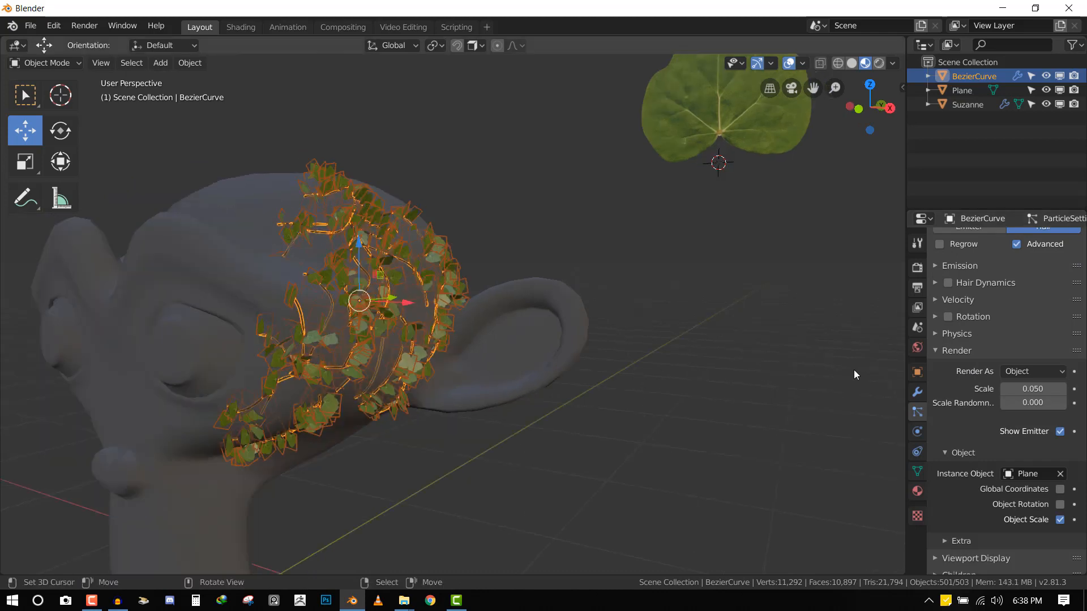
click(941, 318)
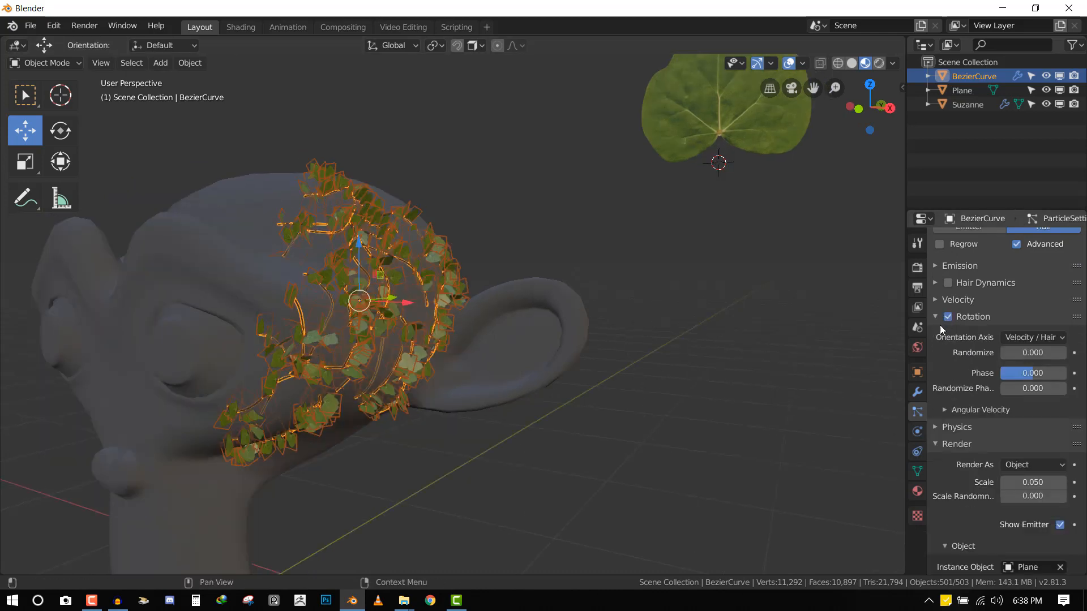
Try Global Y and Object Z as the leaf particles' orientation axis, with Randomize 0.378 and Phase 0.588.
click(1038, 340)
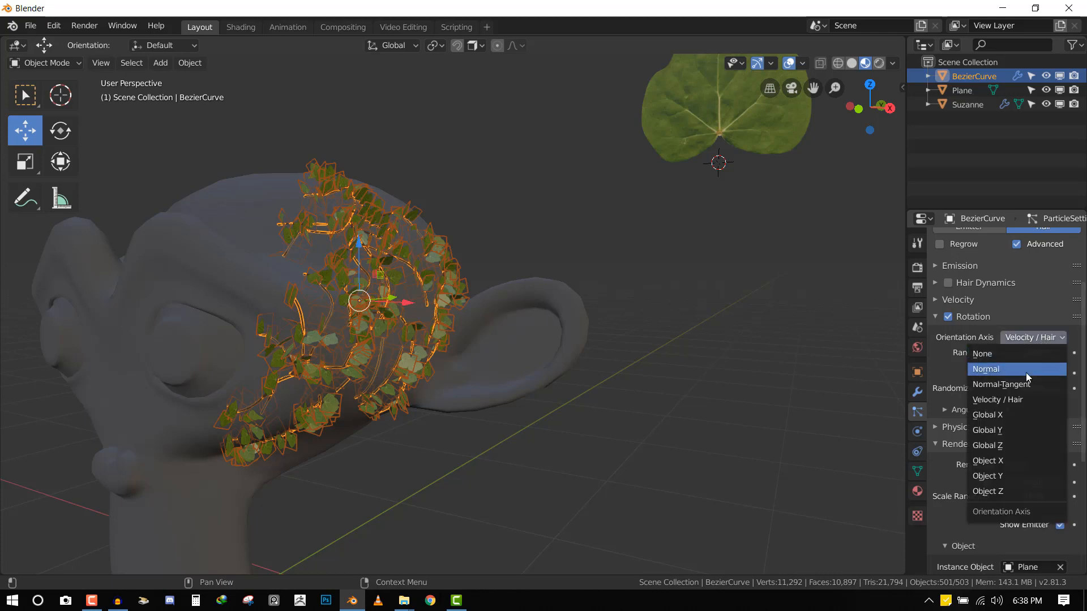
click(1010, 431)
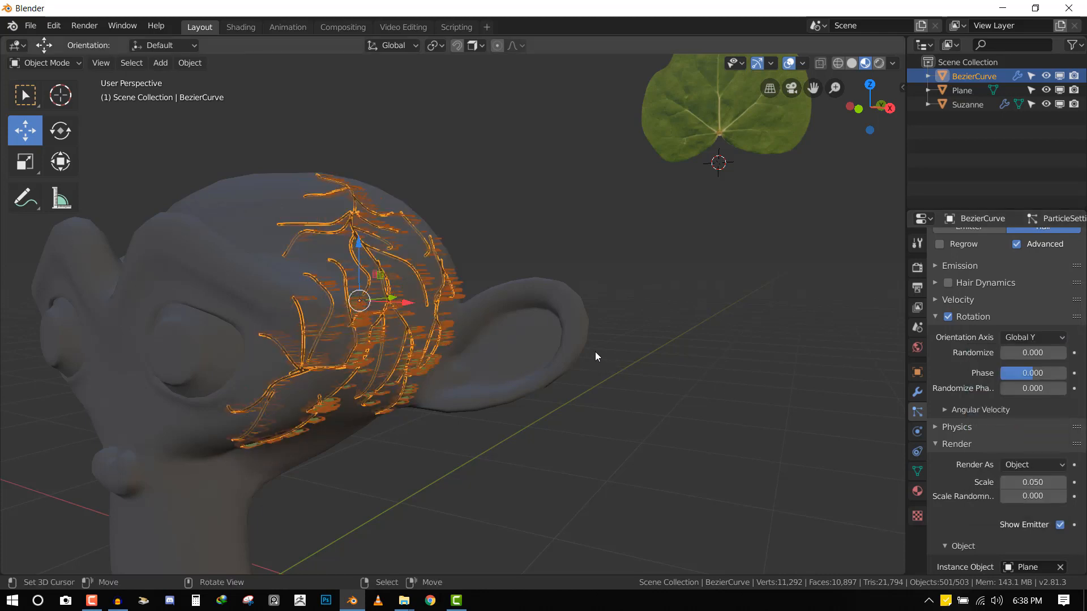
mouse_move(595, 351)
middle_down()
mouse_move(500, 344)
mouse_move(589, 352)
middle_up()
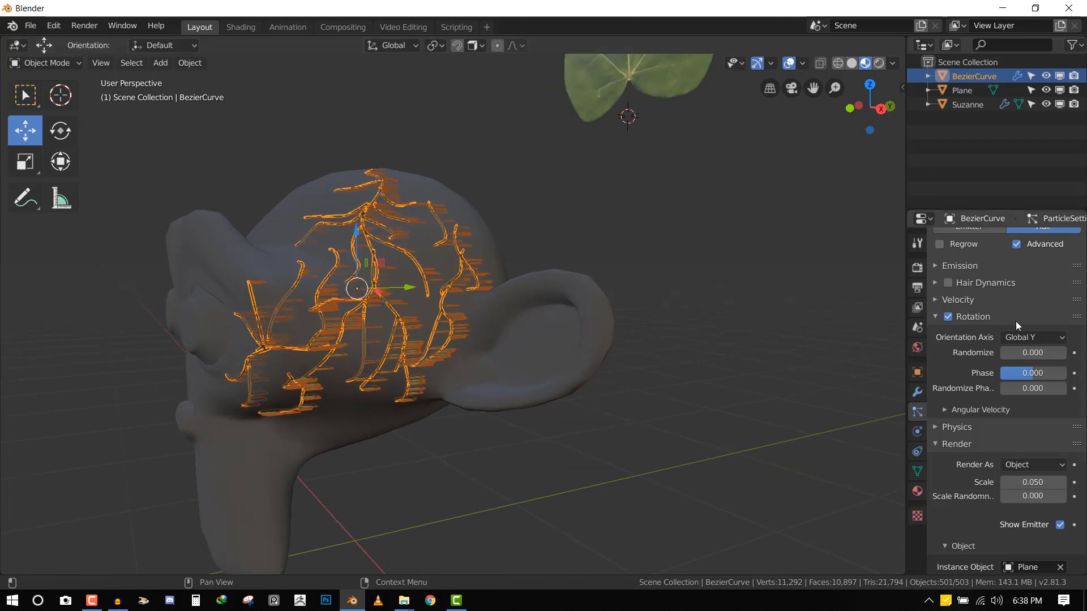
click(1030, 338)
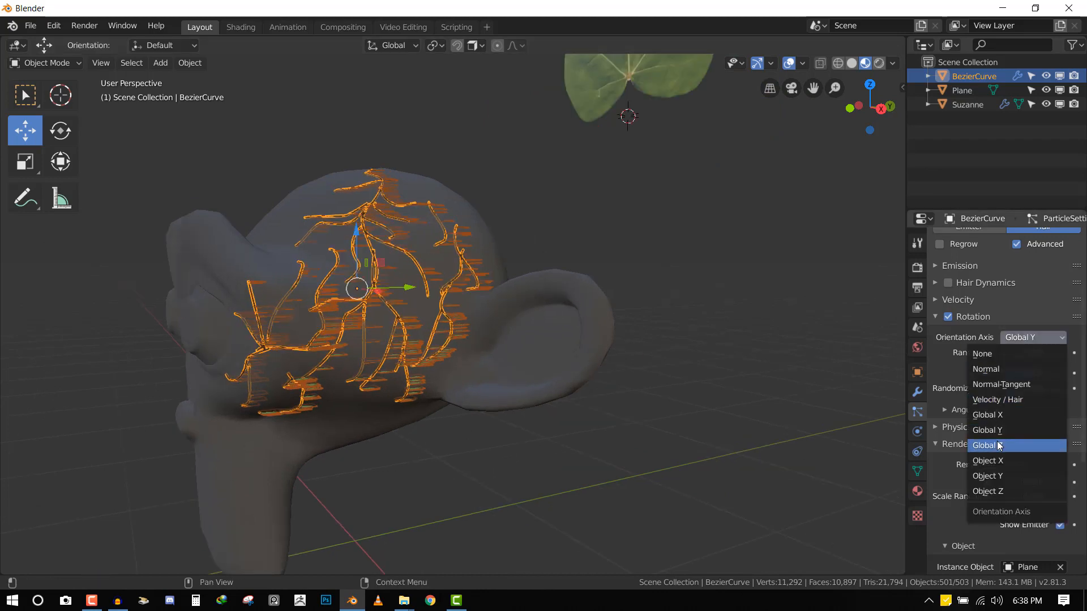
click(998, 491)
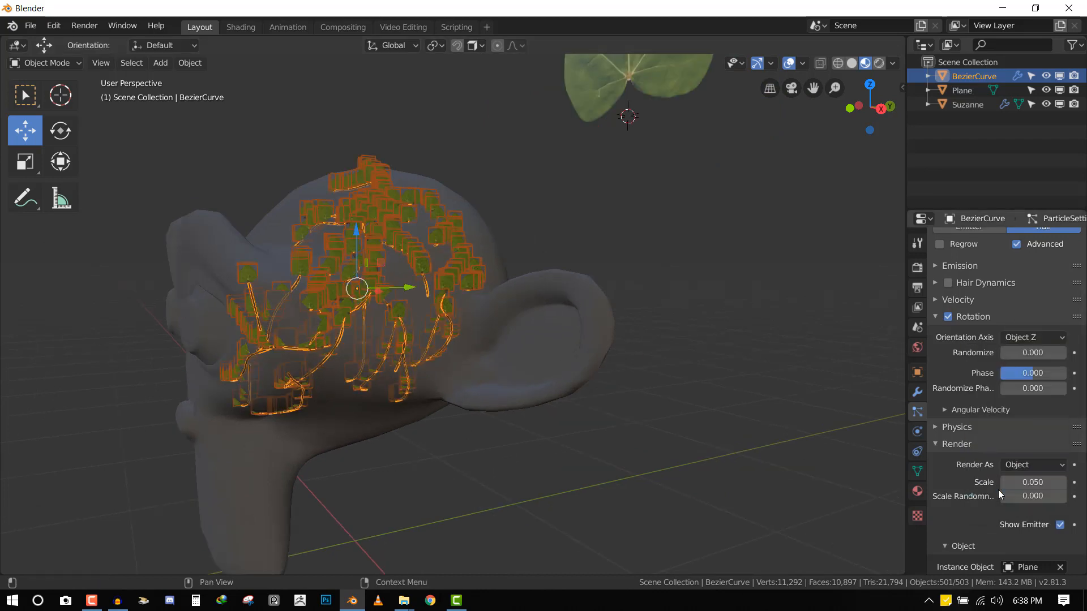
middle_drag(548, 343, 590, 358)
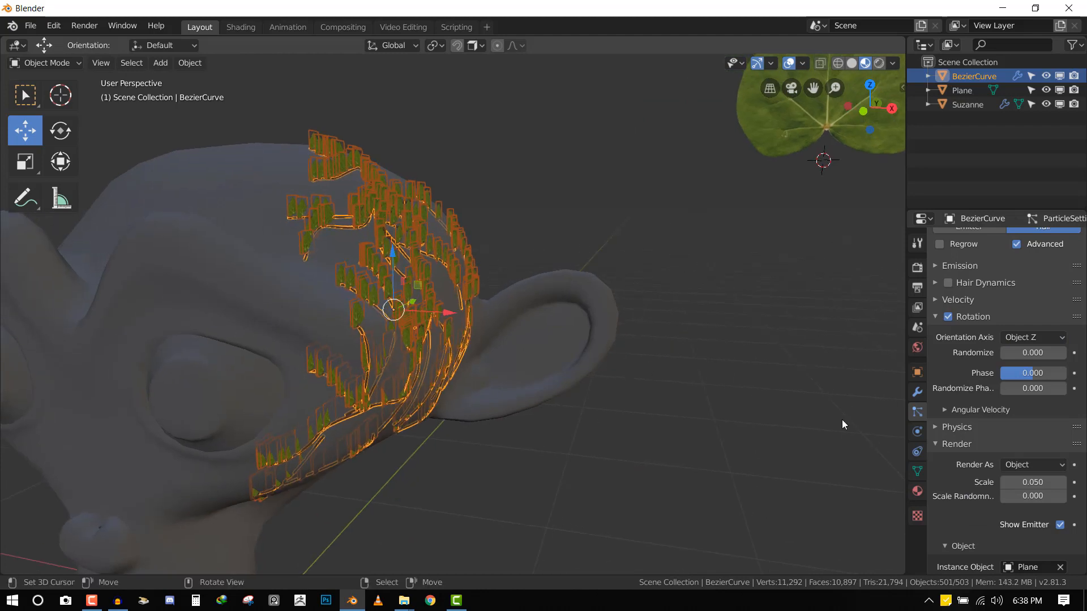
drag(1024, 373, 1030, 341)
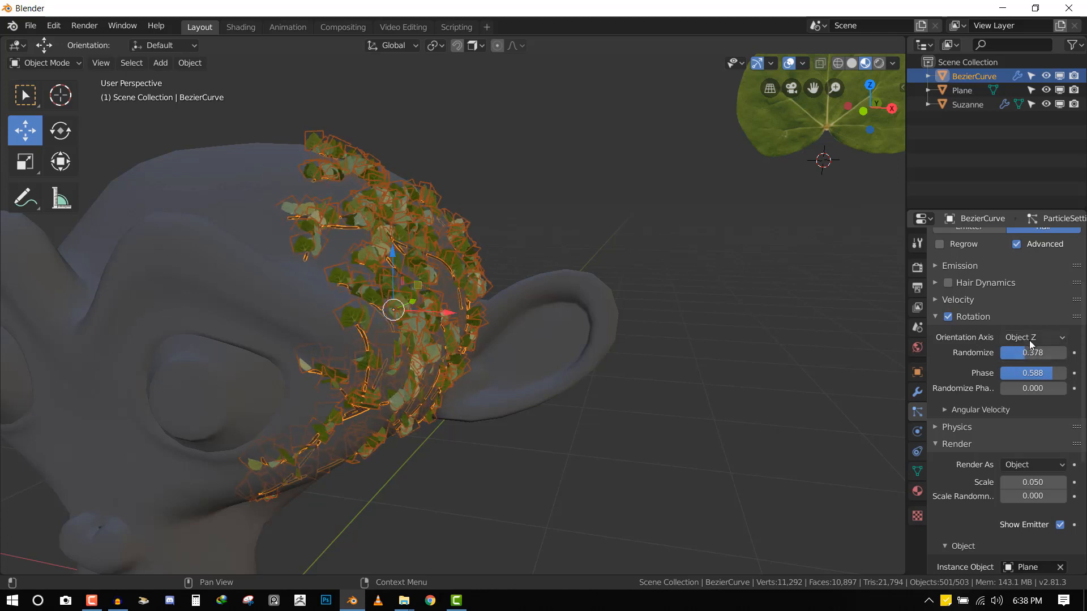
Set the leaf particles' orientation axis to Object Y, with Randomize 0.857, Phase 0.353 and Randomize Phase 0.773.
click(1029, 338)
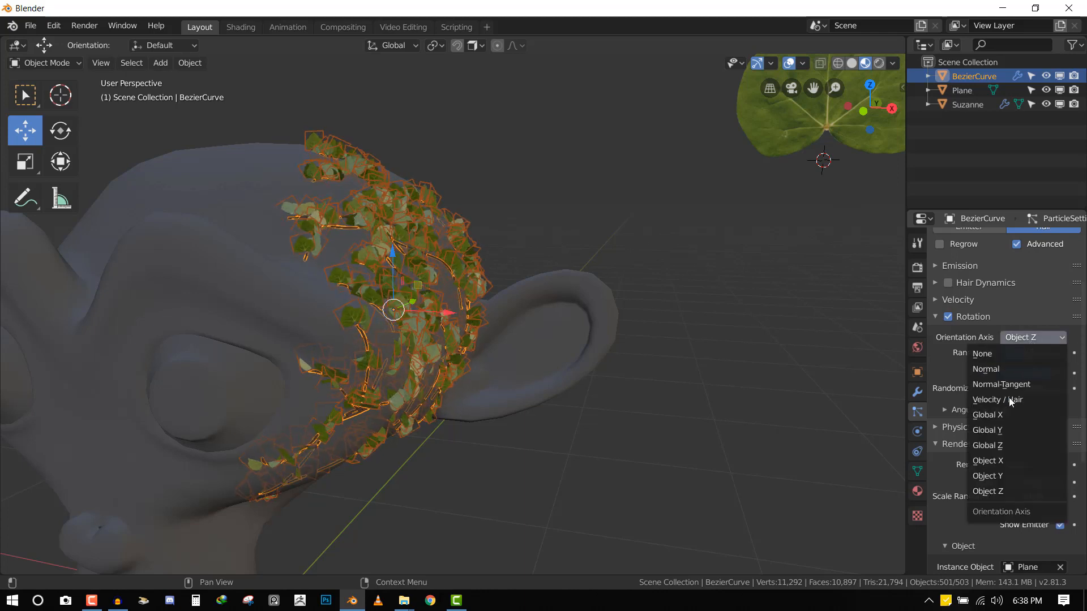
click(1000, 477)
key(alt+a)
middle_drag(529, 375, 452, 342)
drag(1054, 372, 1075, 389)
drag(1023, 355, 1054, 355)
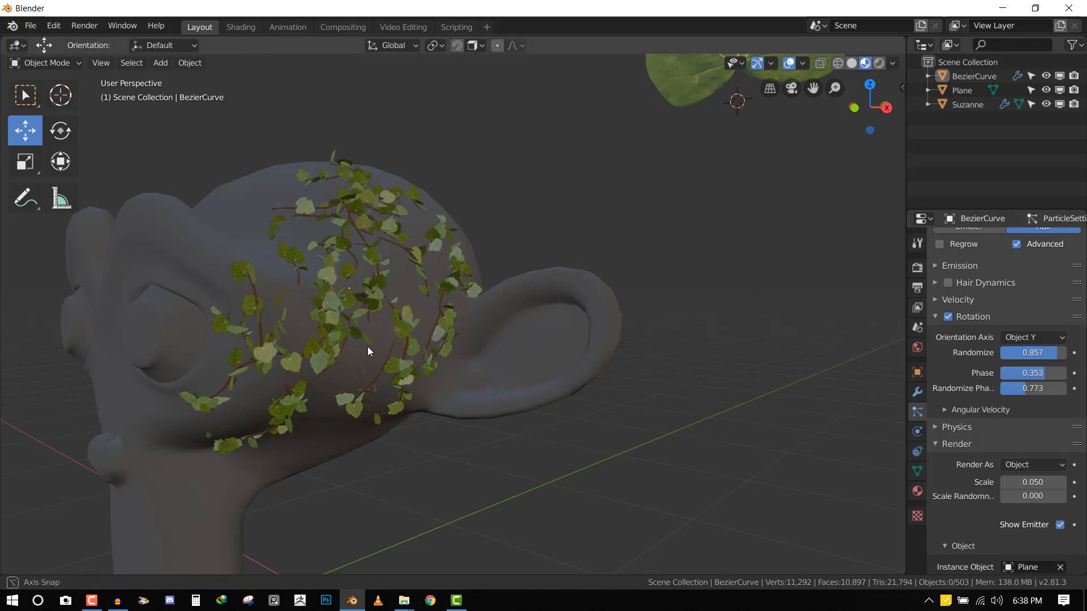
middle_drag(368, 350, 406, 327)
shift+middle_drag(317, 309, 476, 349)
Try Interpolated children on the leaf particles and set Children back to None.
scroll(449, 275, down, 2)
scroll(1000, 515, down, 3)
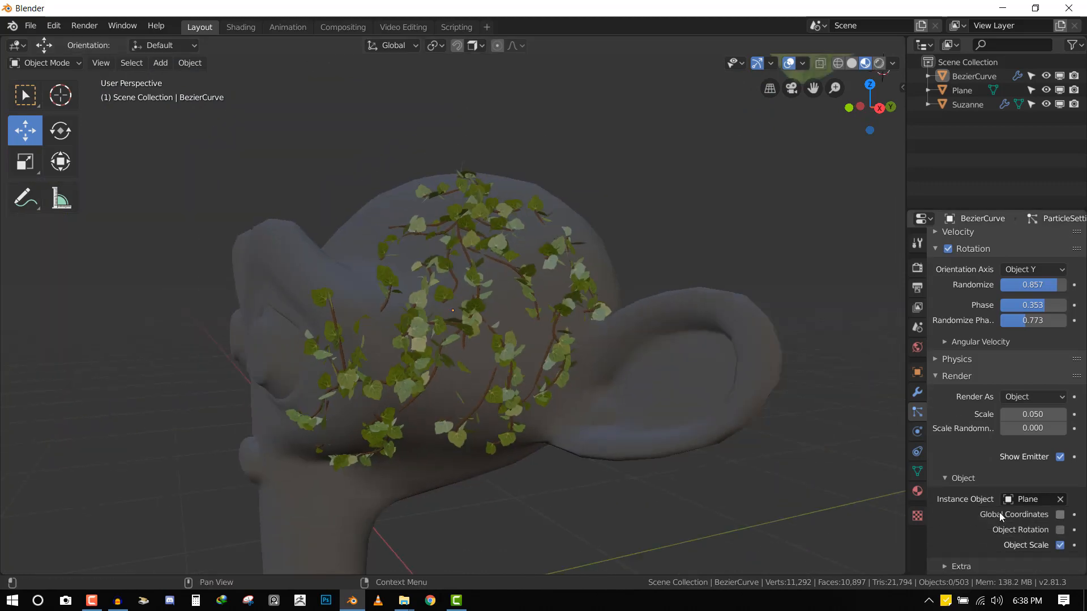
scroll(999, 513, down, 6)
click(977, 465)
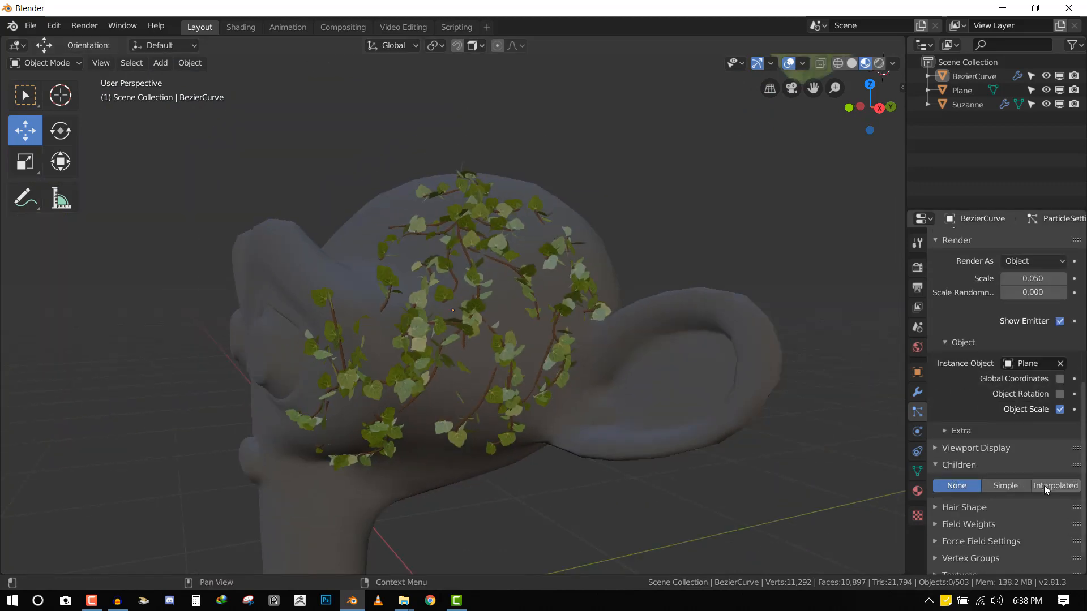
click(1044, 486)
scroll(546, 308, up, 3)
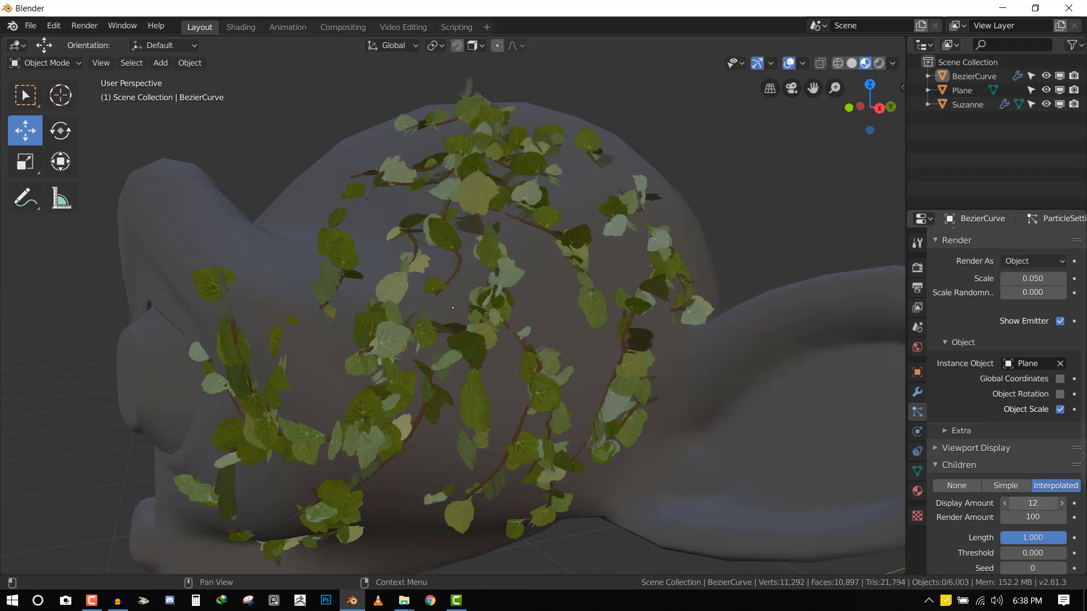
click(956, 485)
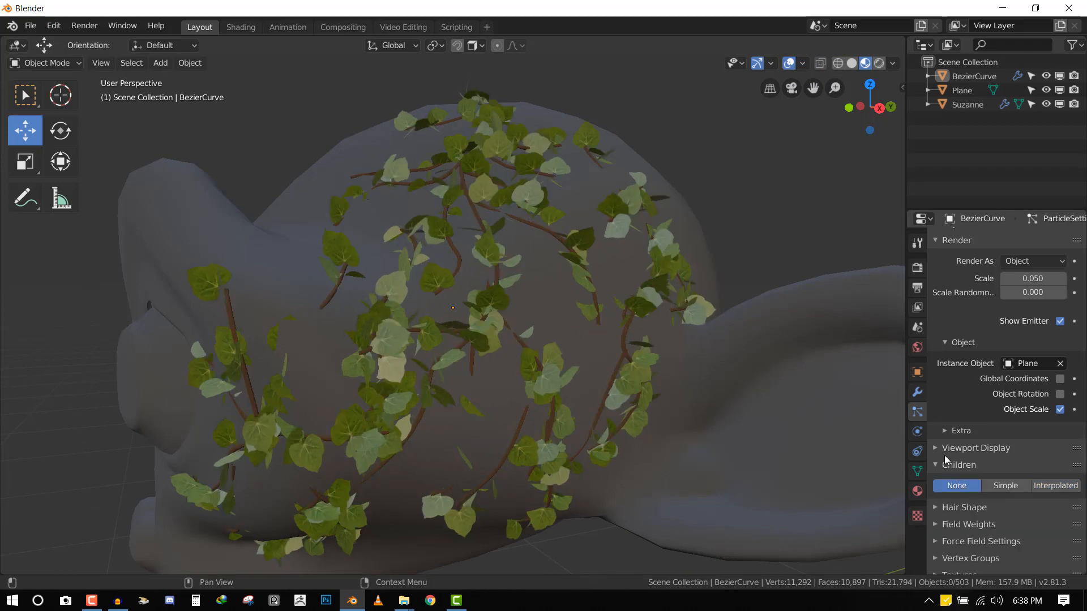
Set the leaf particles' emission Number to 1000 and check the coverage around the head.
scroll(999, 351, up, 12)
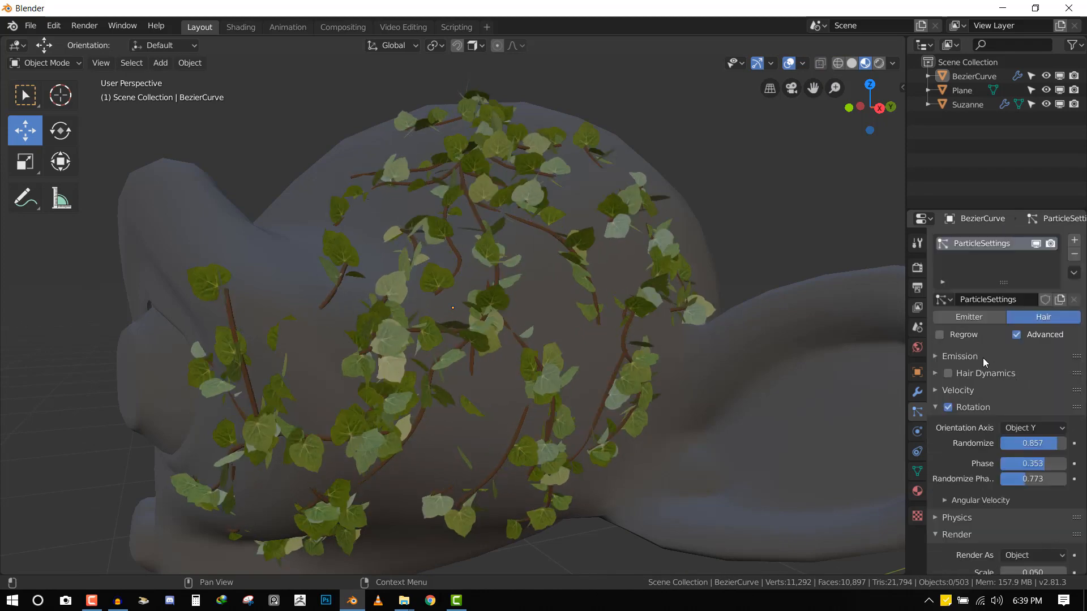
click(984, 359)
drag(1023, 378, 1076, 379)
middle_drag(650, 366, 576, 366)
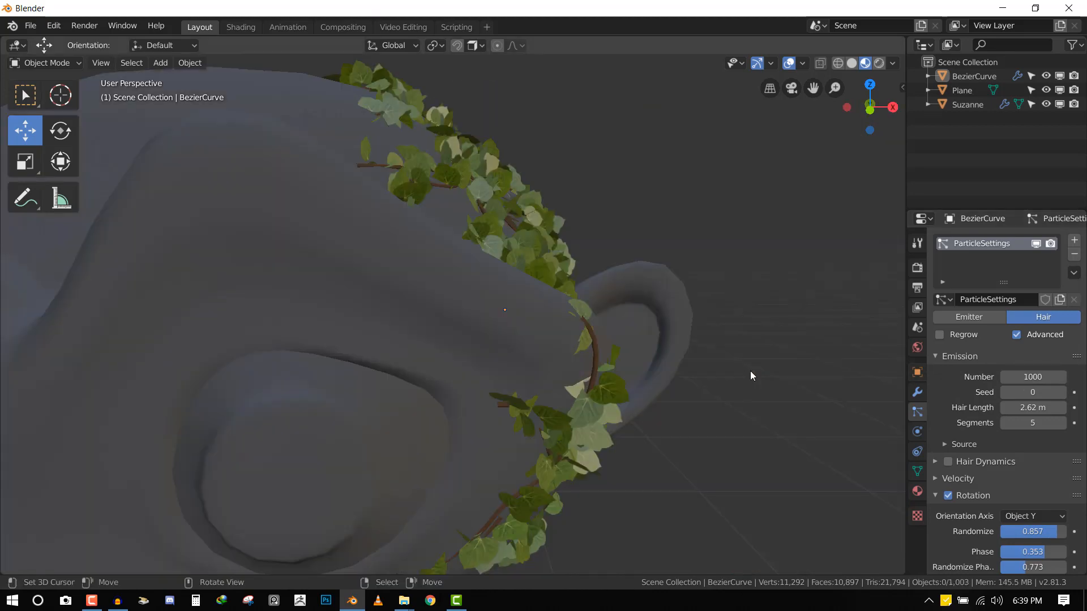
middle_drag(749, 372, 708, 304)
Try emission Numbers of 3000 and 200 to compare dense and sparse leaf coverage on the stems.
click(1029, 378)
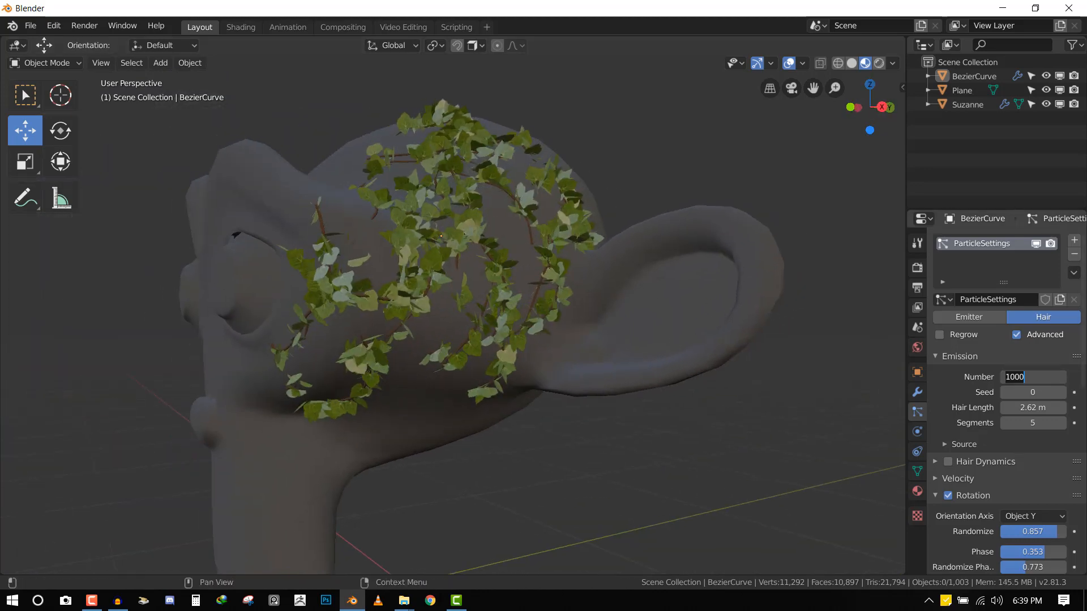
text(3000)
key(Return)
mouse_move(558, 305)
middle_down()
mouse_move(517, 306)
mouse_move(566, 317)
middle_up()
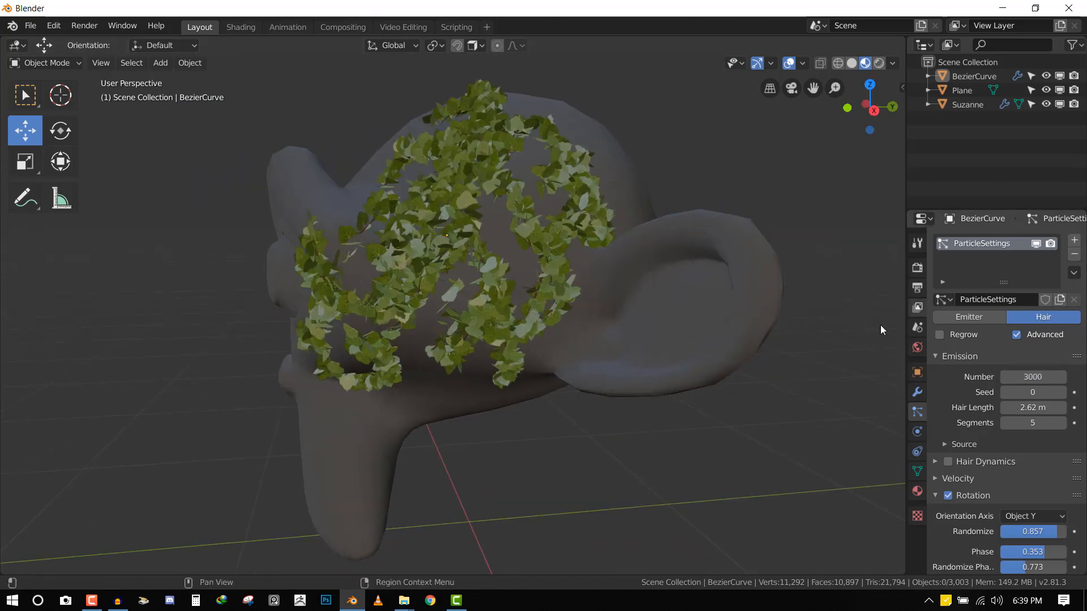
click(1034, 376)
text(2)
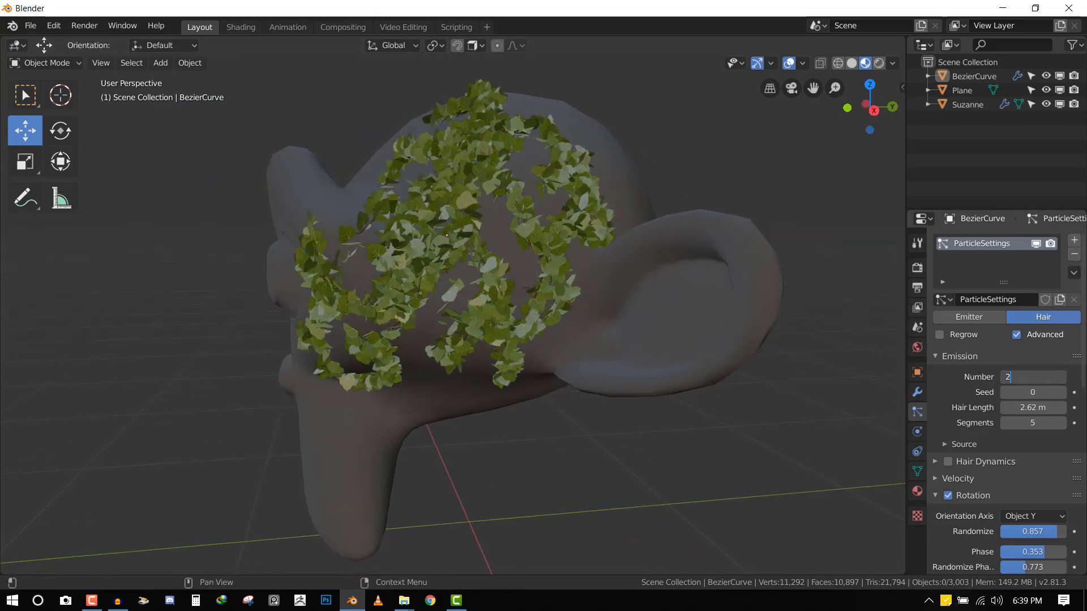
text(00)
key(Return)
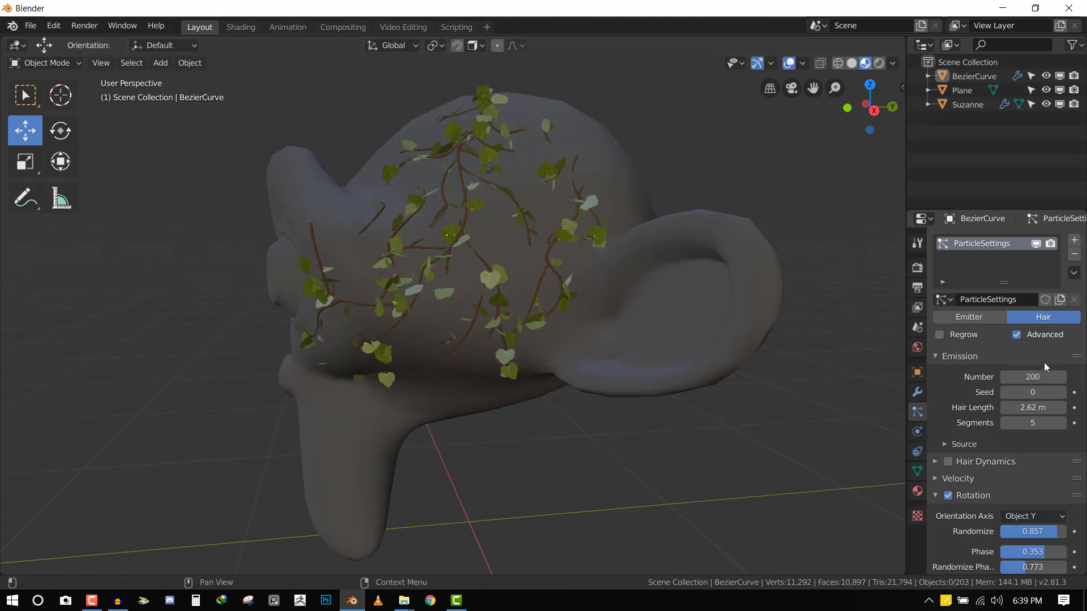
Set the leaf particles' emission Number to 2000.
click(1034, 377)
text(200)
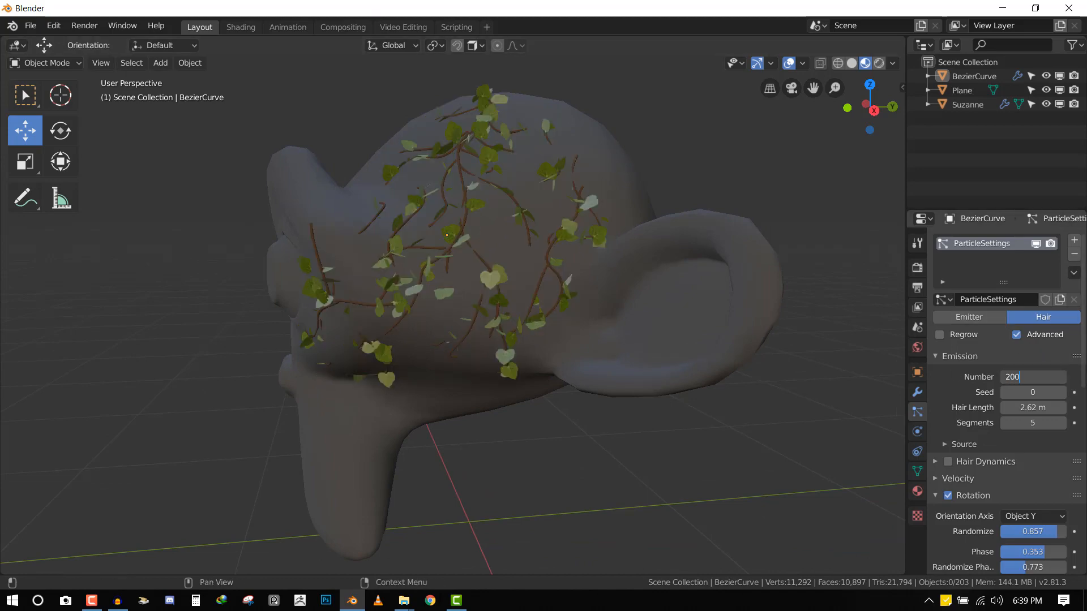
text(0)
key(Return)
middle_drag(526, 267, 713, 321)
Set the leaf particles' Scale Randomness to 0.571 in the render settings.
scroll(996, 481, down, 6)
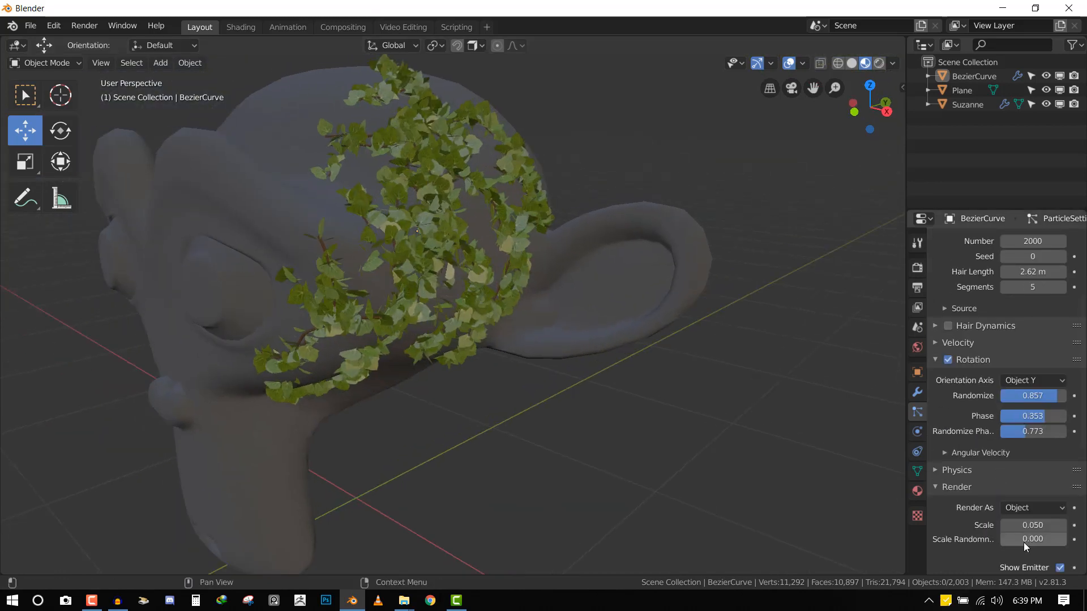
mouse_move(1033, 538)
mouse_down()
mouse_move(1078, 538)
mouse_move(1038, 538)
mouse_up()
middle_drag(492, 327, 478, 321)
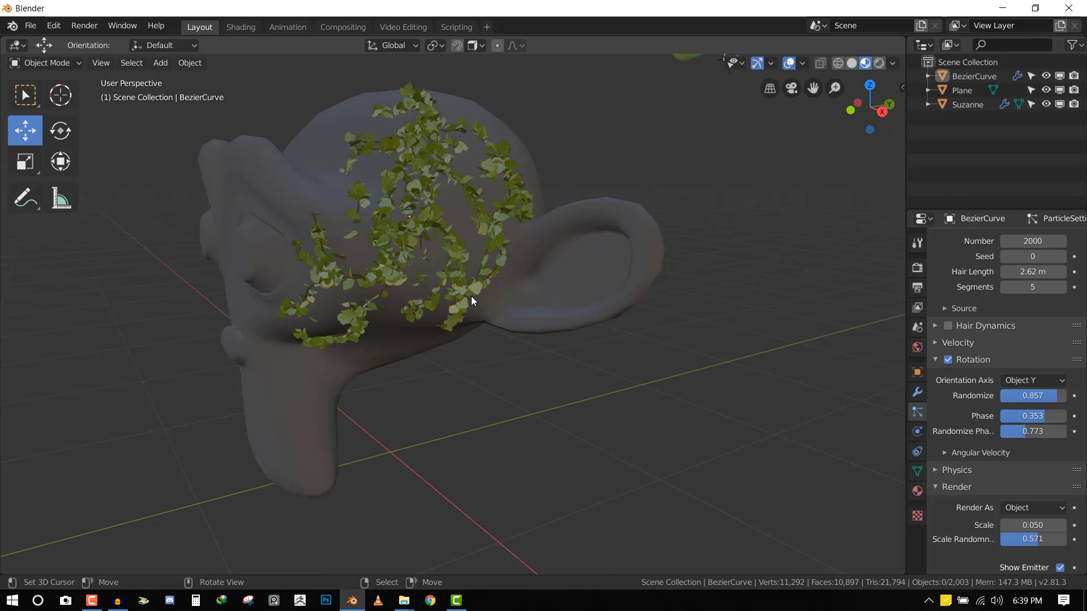
click(117, 601)
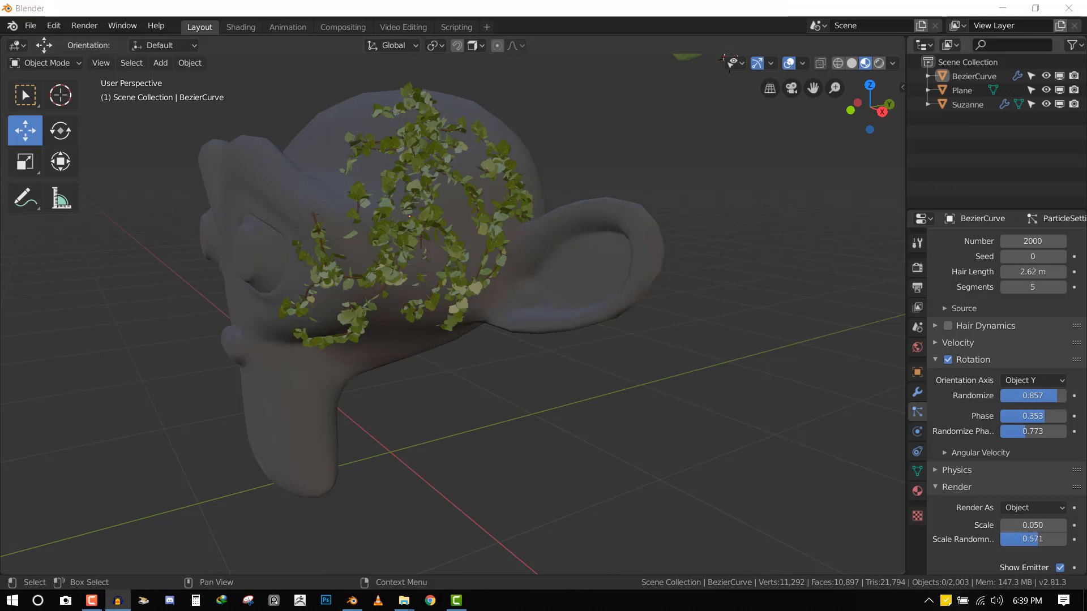